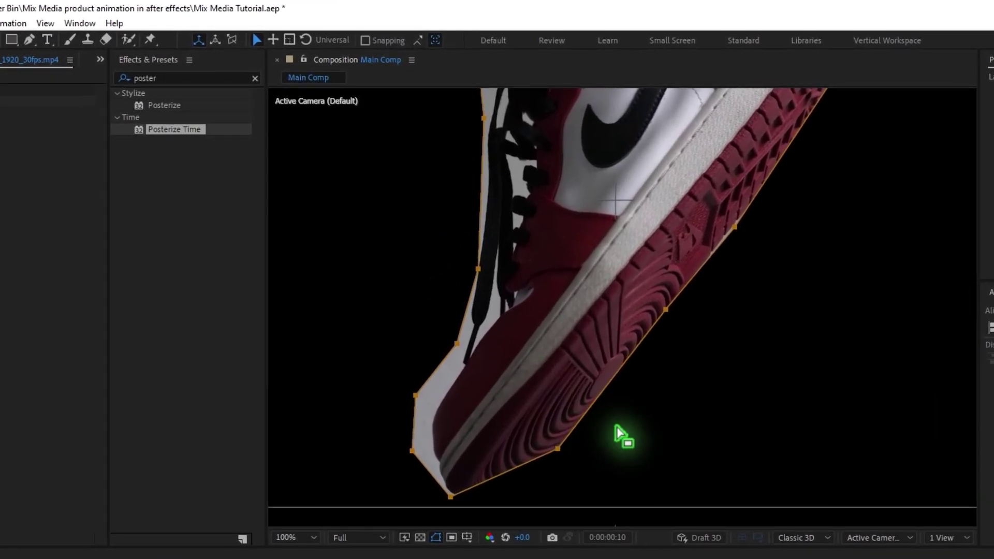
# Reshape Mask 1's outline to follow the shoe's silhouette at 0:00:00:10 and 0:00:00:20.
pyautogui.click(568, 313)
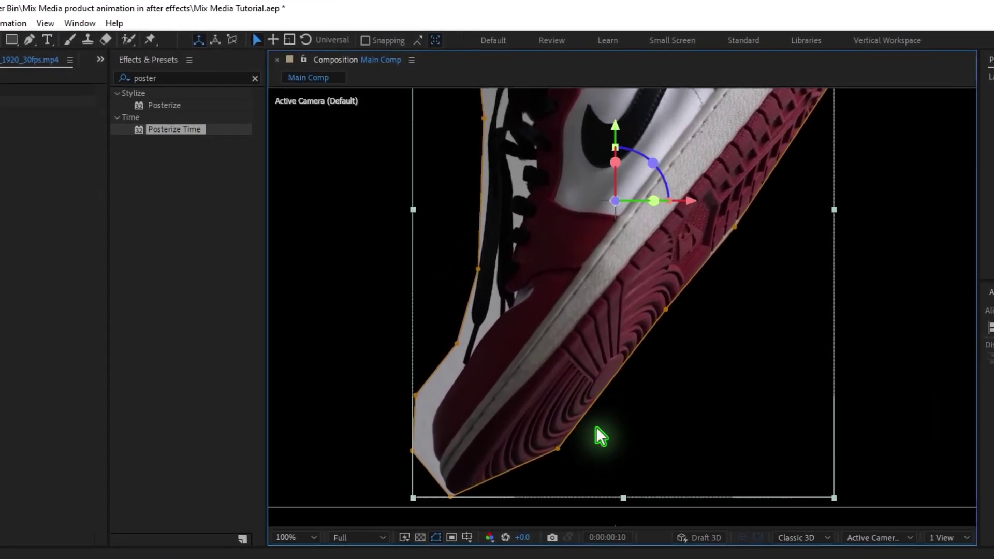
pyautogui.scroll(-1, 595, 426)
pyautogui.click(466, 557)
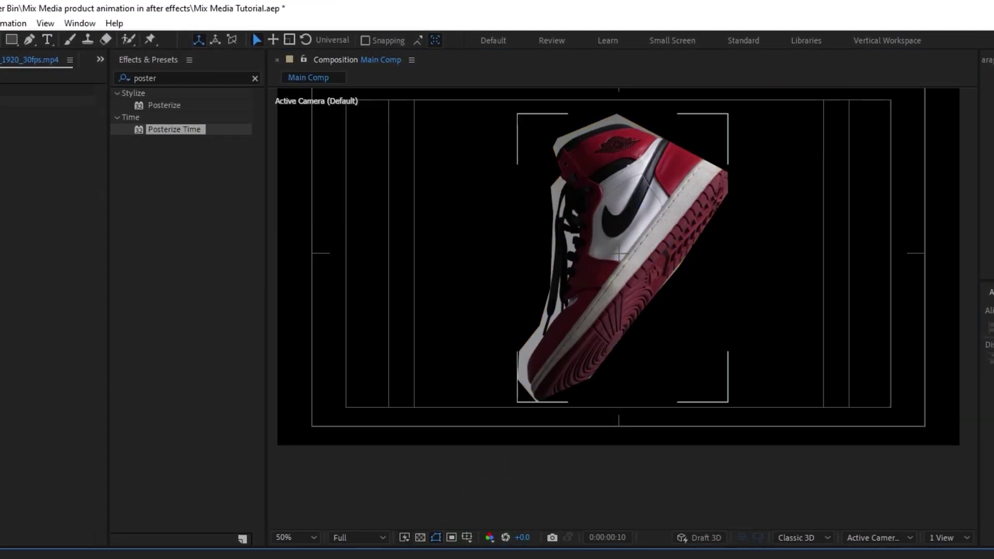
pyautogui.click(595, 383)
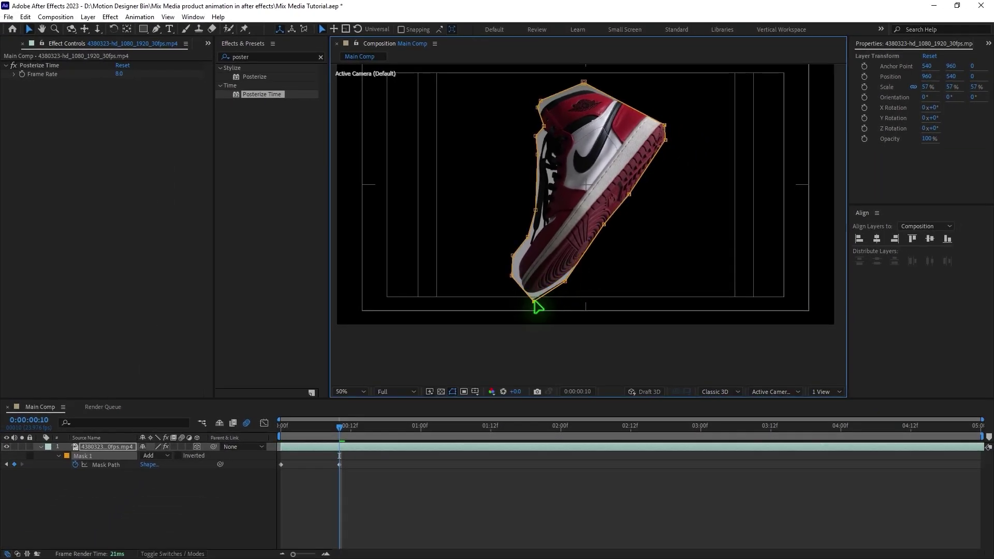
pyautogui.moveTo(539, 126); pyautogui.dragTo(537, 125)
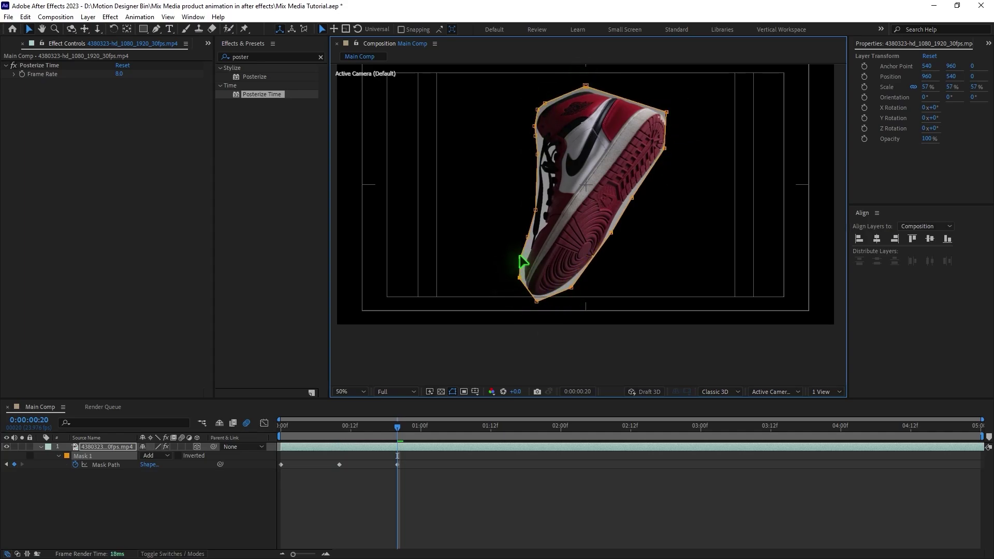
# Advance in ten-frame increments and refit Mask 1's points around the shoe, keyframing the path through to the end of the clip.
pyautogui.click(638, 242)
pyautogui.hotkey('shift', 'pagedown')
pyautogui.doubleClick(612, 237)
pyautogui.click(449, 43)
pyautogui.doubleClick(611, 233)
pyautogui.moveTo(611, 233); pyautogui.dragTo(633, 196)
pyautogui.click(615, 233)
pyautogui.hotkey('shift', 'pagedown')
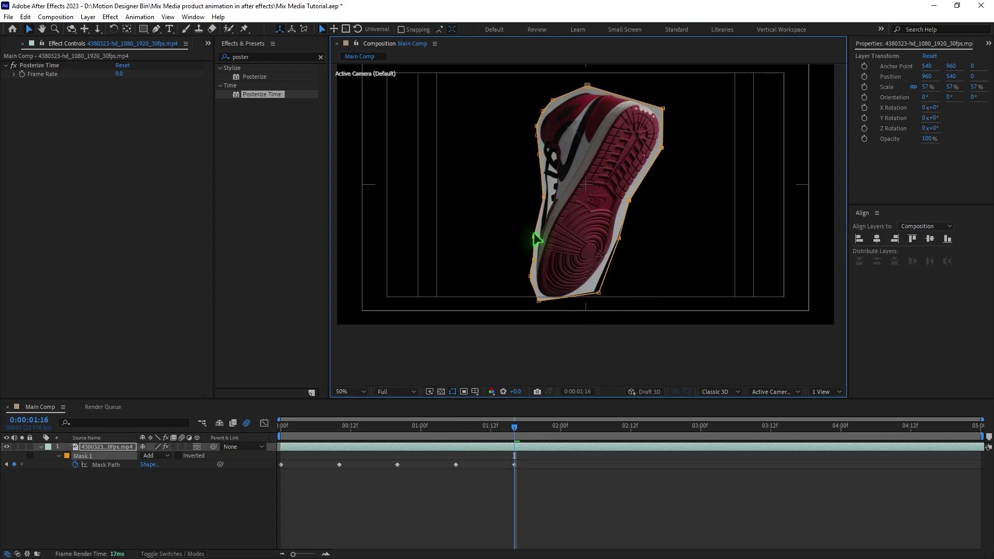
pyautogui.hotkey('shift', 'pagedown')
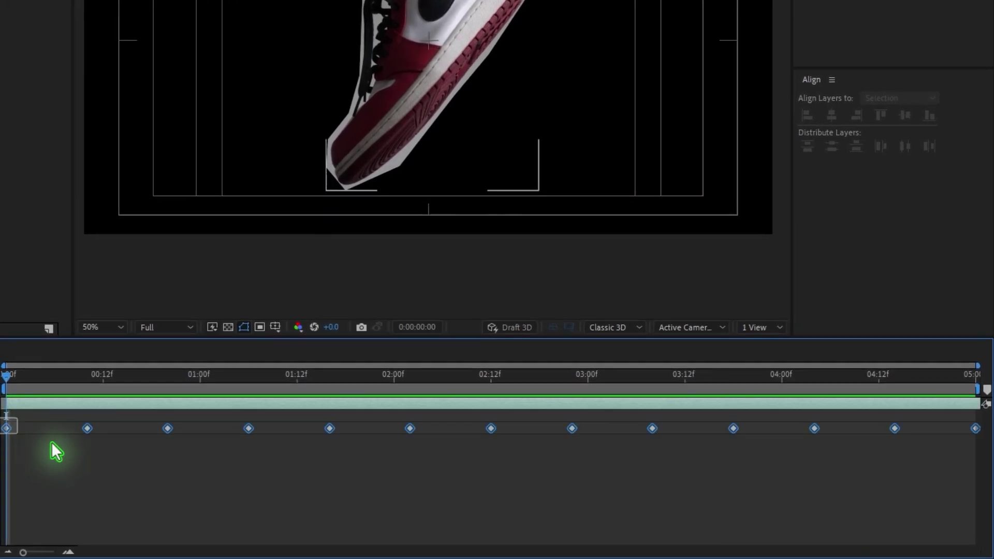
# Convert all of Mask 1's Mask Path keyframes to hold keyframes and preview the masked shoe animation.
pyautogui.moveTo(274, 458); pyautogui.dragTo(885, 491)
pyautogui.moveTo(847, 464); pyautogui.dragTo(991, 456)
pyautogui.rightClick(87, 428)
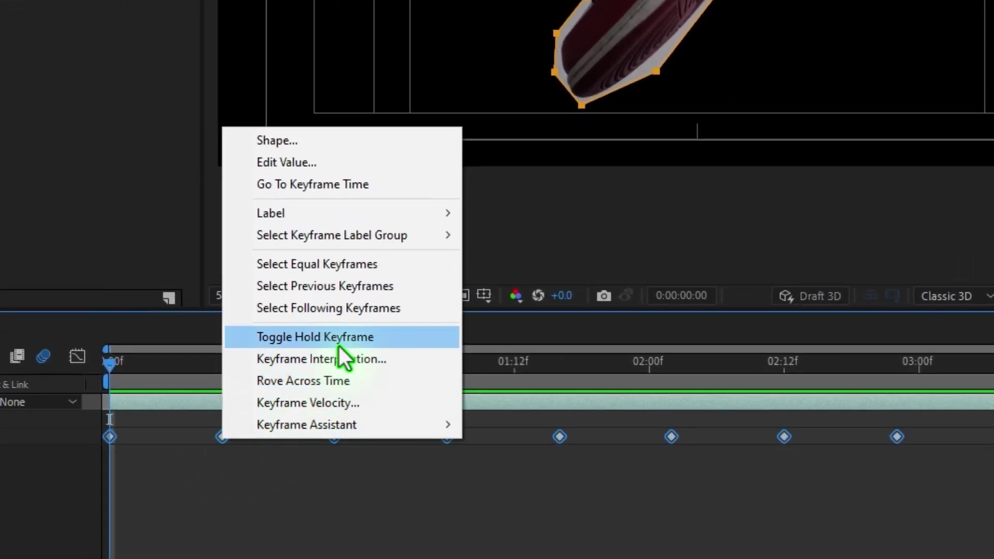
pyautogui.click(352, 337)
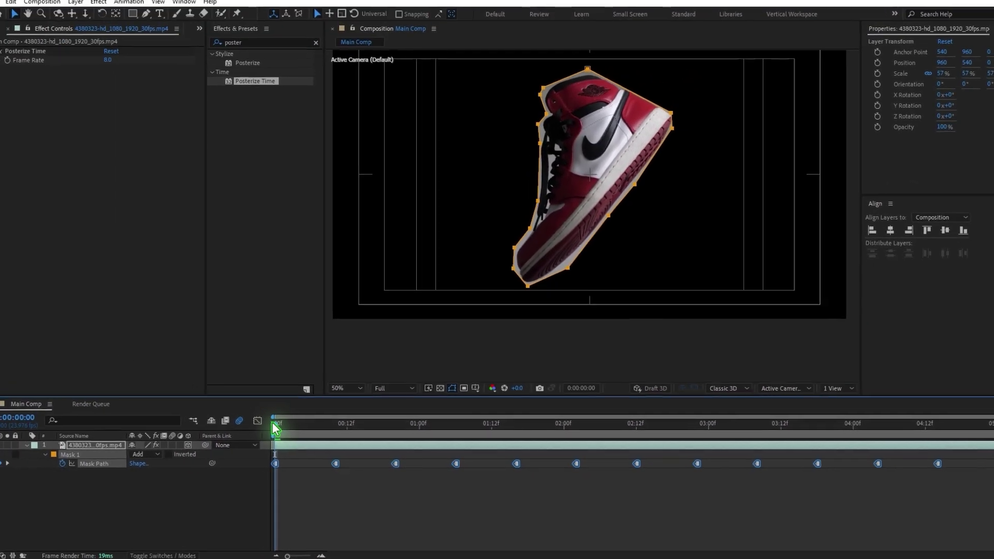
pyautogui.moveTo(110, 366); pyautogui.dragTo(187, 370)
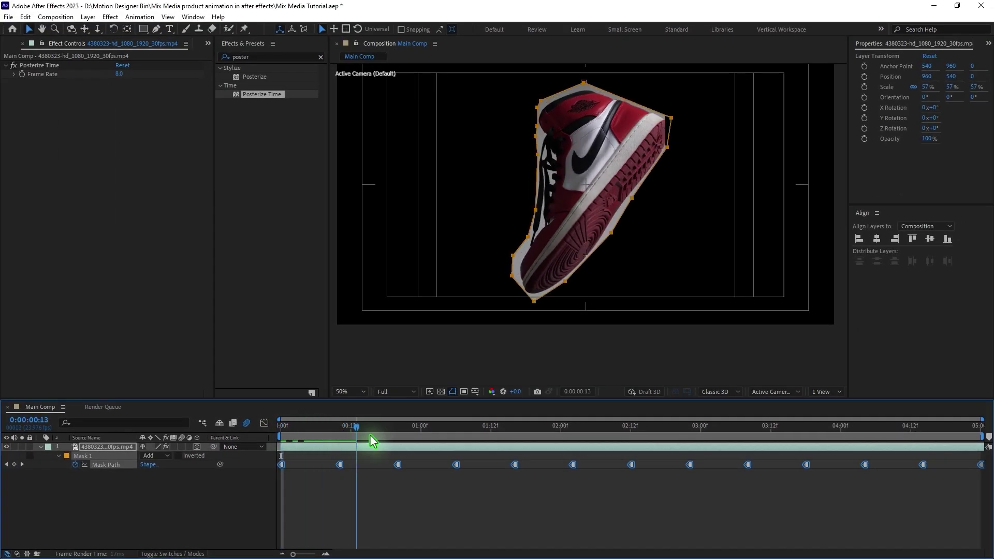
pyautogui.press('space')
pyautogui.click(419, 491)
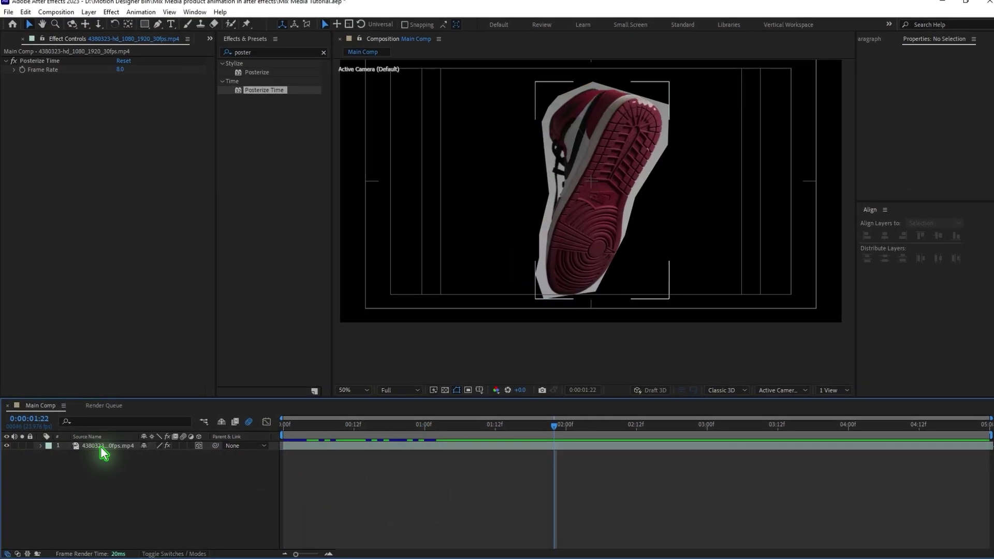
# Rename the shoe footage layer as Shoes.
pyautogui.press('Return')
pyautogui.write('Shoe')
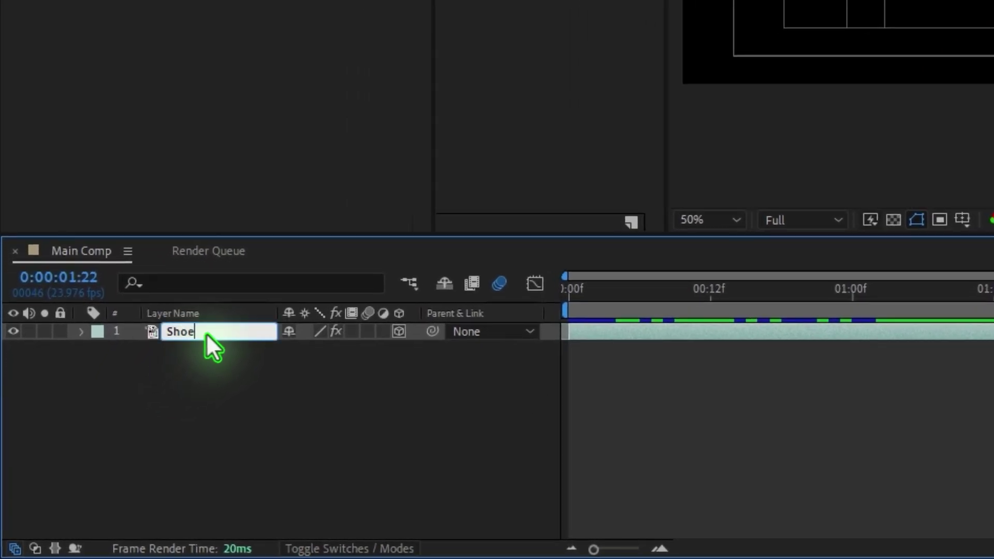
pyautogui.write('s')
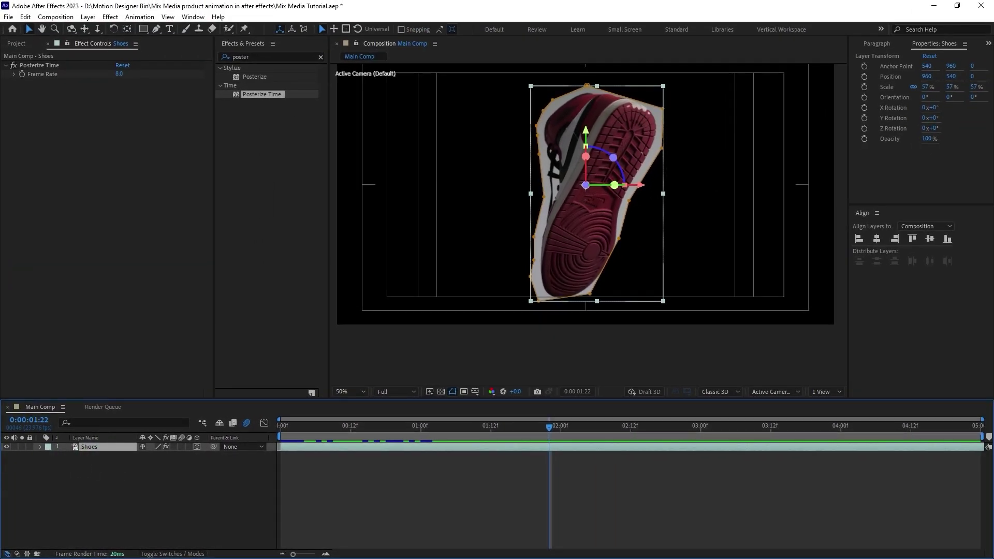
# At 0:00:00:00, trace the black swoosh on the side of the shoe with the Pen tool as a closed curved mask.
pyautogui.moveTo(548, 427); pyautogui.dragTo(280, 428)
pyautogui.click(156, 30)
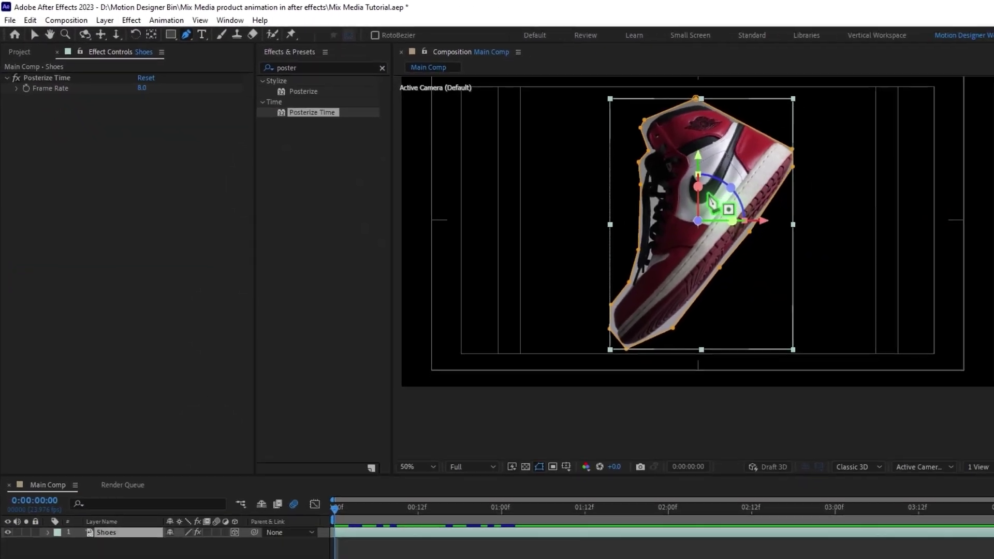
pyautogui.press('`')
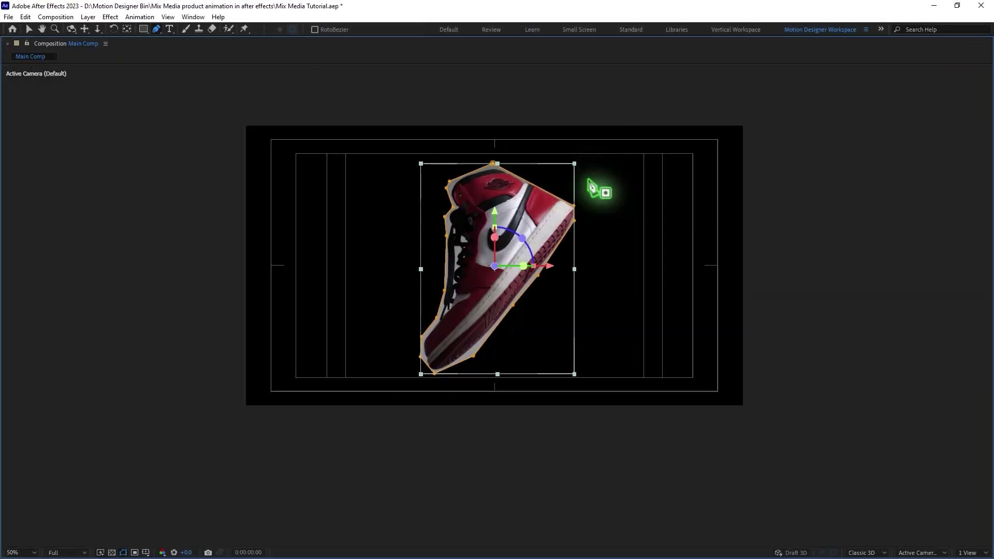
pyautogui.scroll(2, 532, 232)
pyautogui.press('space')
pyautogui.moveTo(559, 83); pyautogui.dragTo(505, 311)
pyautogui.scroll(2, 472, 302)
pyautogui.click(258, 353)
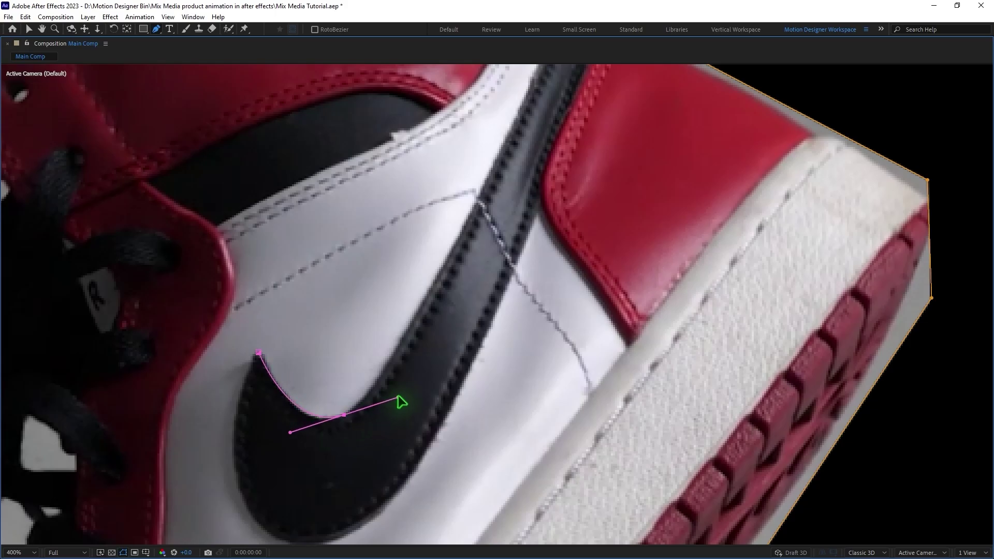
pyautogui.moveTo(473, 200); pyautogui.dragTo(476, 201)
pyautogui.press('space')
pyautogui.moveTo(546, 68); pyautogui.dragTo(489, 211)
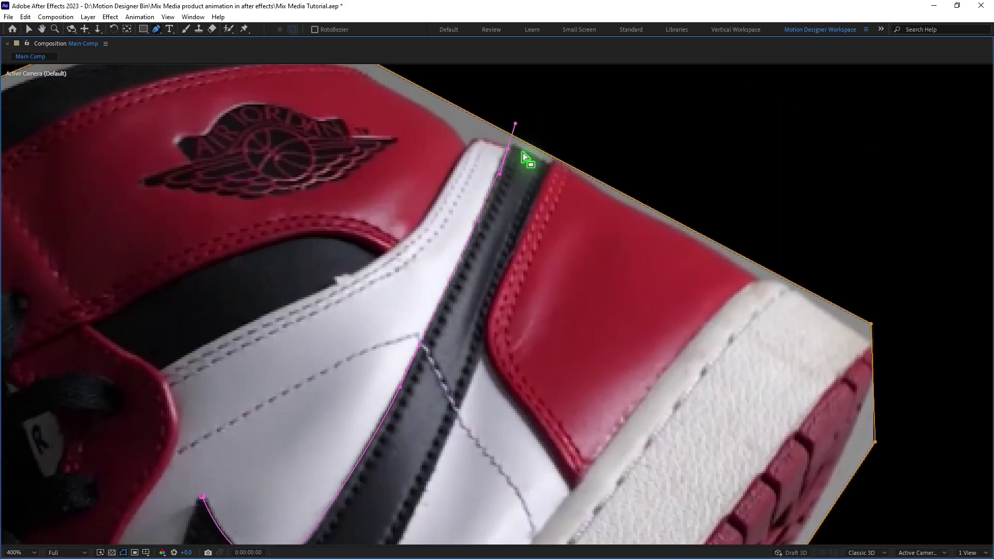
pyautogui.moveTo(475, 361); pyautogui.dragTo(467, 384)
pyautogui.moveTo(467, 388); pyautogui.dragTo(528, 124)
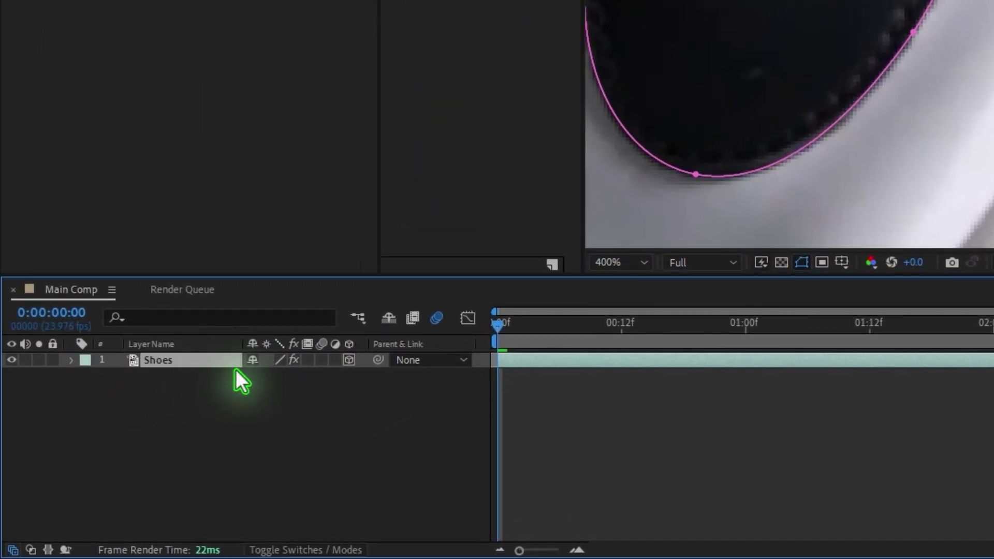
# Set the swoosh mask, Mask 2, to Subtract and start keyframing its Mask Path at 0:00:00:00.
pyautogui.press('m')
pyautogui.click(274, 408)
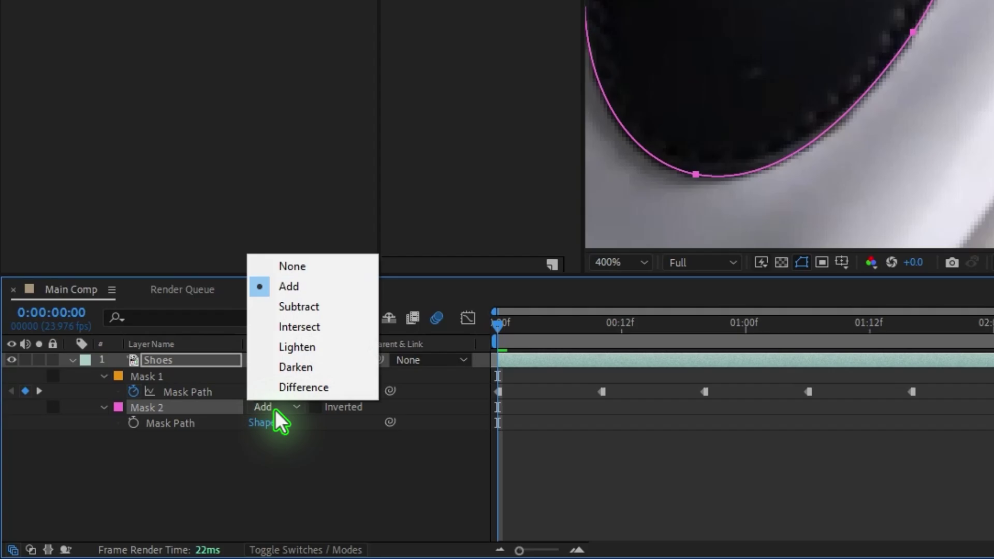
pyautogui.click(309, 307)
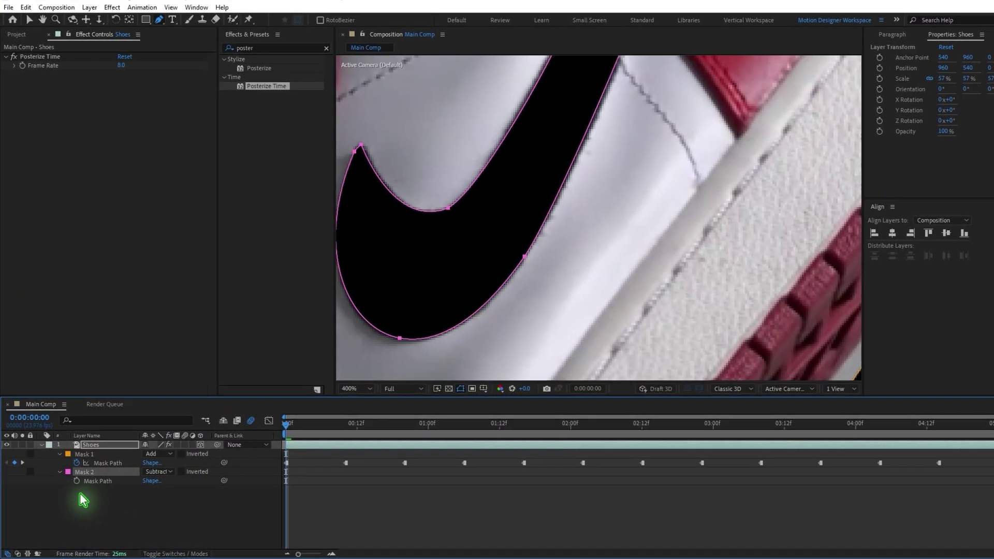
pyautogui.click(77, 480)
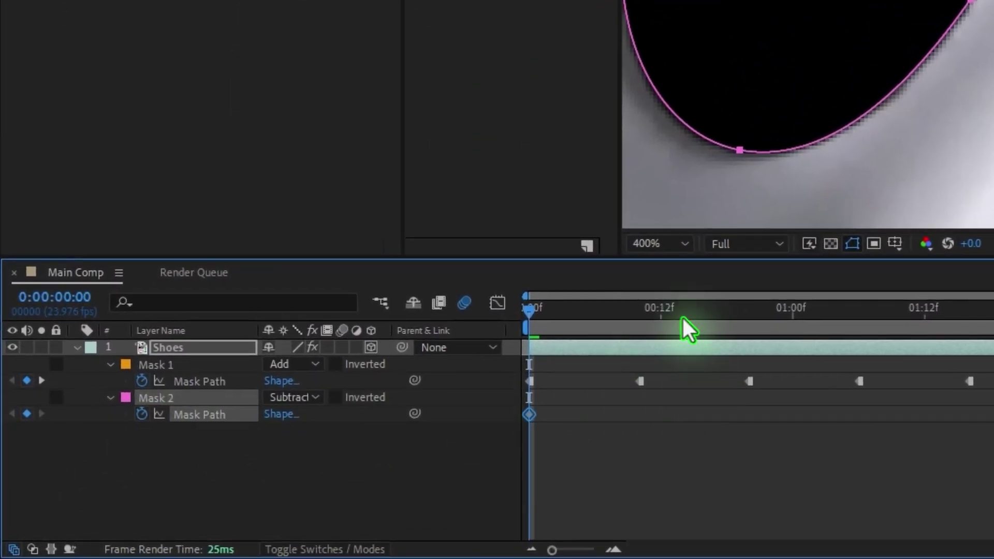
# Check how the swoosh moves over the first frames, and shift the whole Mask 2 path onto the swoosh at 0:00:00:10.
pyautogui.press('pagedown')
pyautogui.press('pagedown')
pyautogui.press('pagedown')
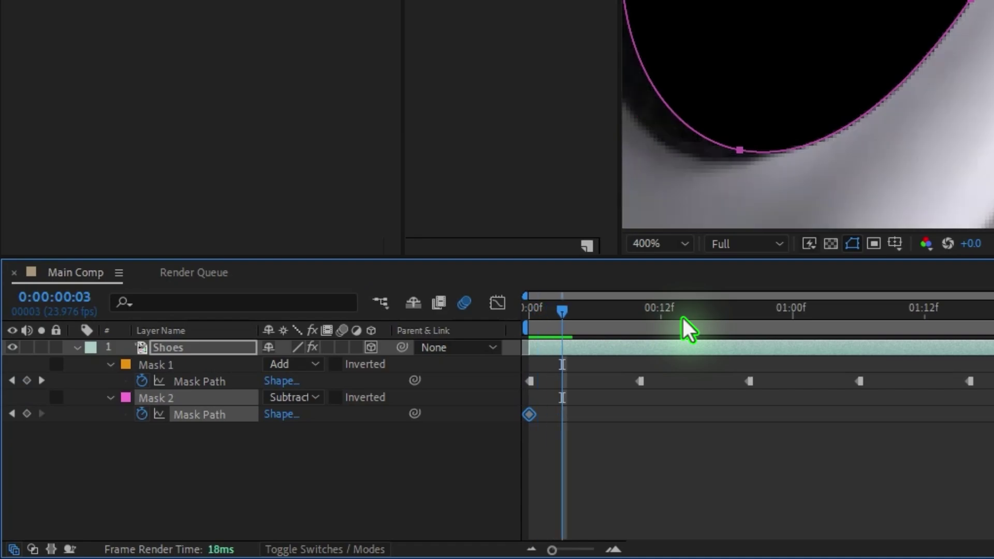
pyautogui.press('pageup')
pyautogui.press('pageup')
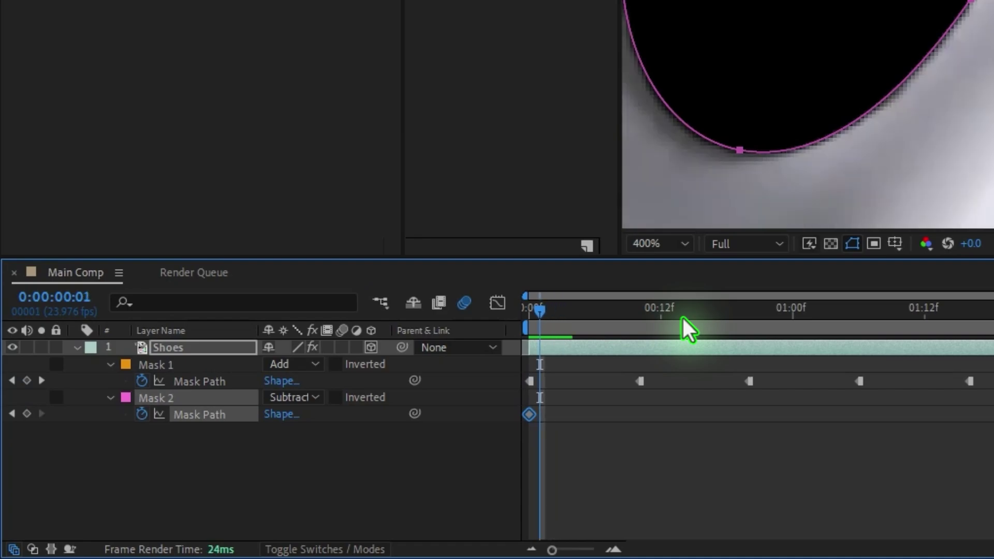
pyautogui.moveTo(529, 302); pyautogui.dragTo(632, 334)
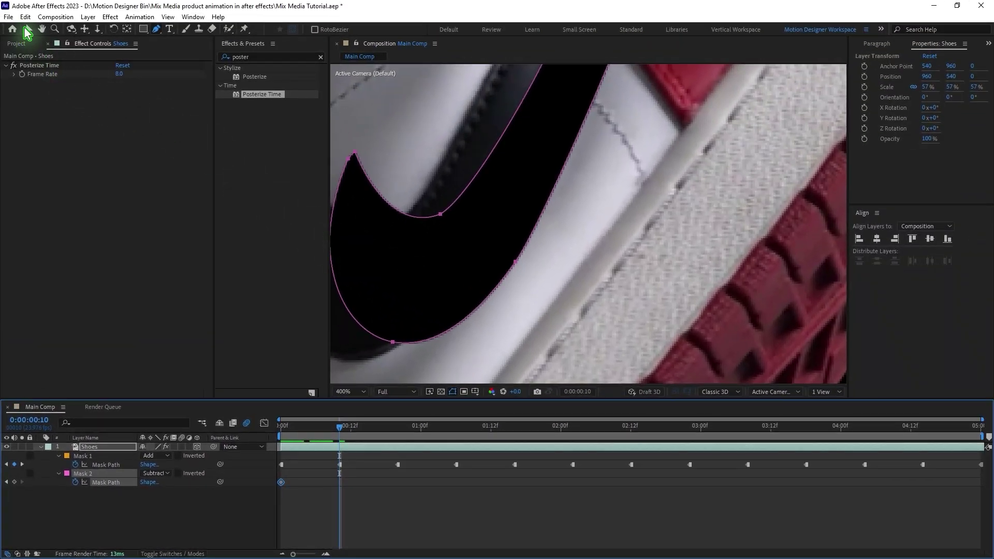
pyautogui.click(27, 29)
pyautogui.moveTo(442, 259); pyautogui.dragTo(577, 258)
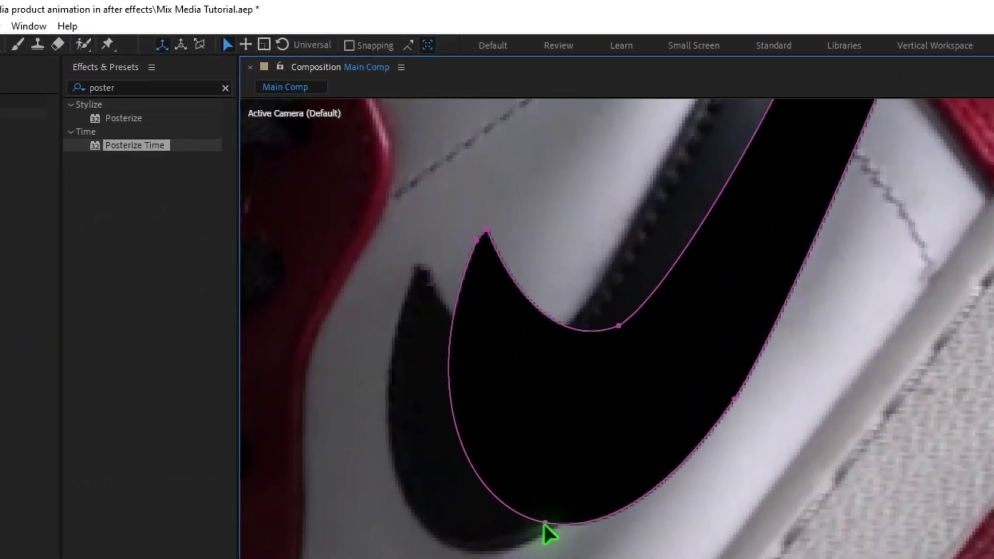
pyautogui.doubleClick(539, 465)
pyautogui.moveTo(588, 402); pyautogui.dragTo(543, 417)
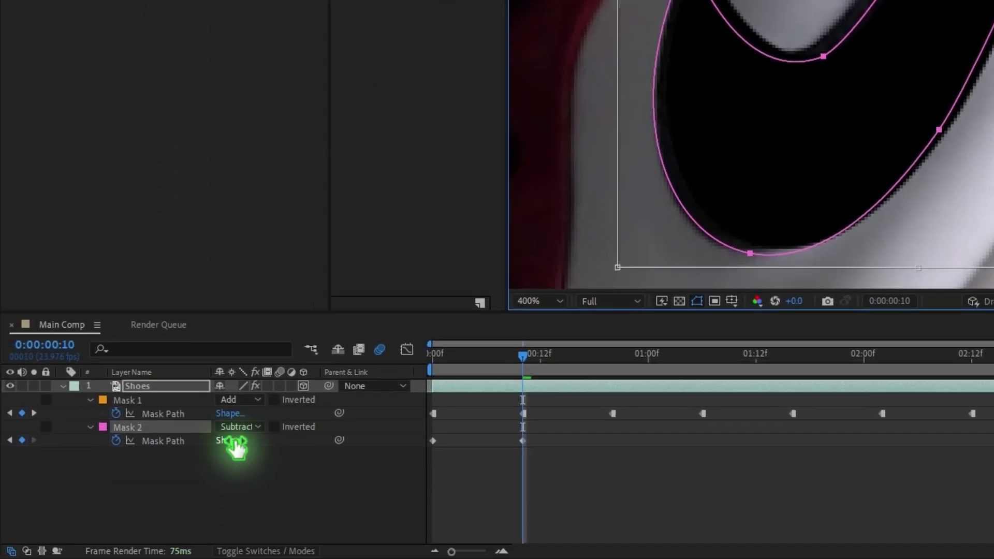
# Set Mask 2's mode to None and refine its points and curve handles around the swoosh's edges at 0:00:00:10.
pyautogui.click(249, 426)
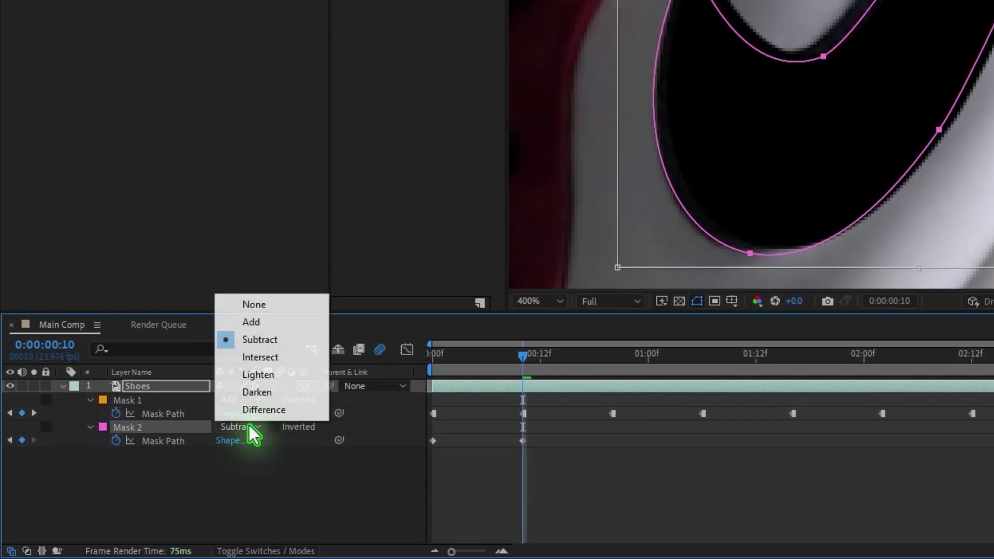
pyautogui.click(254, 305)
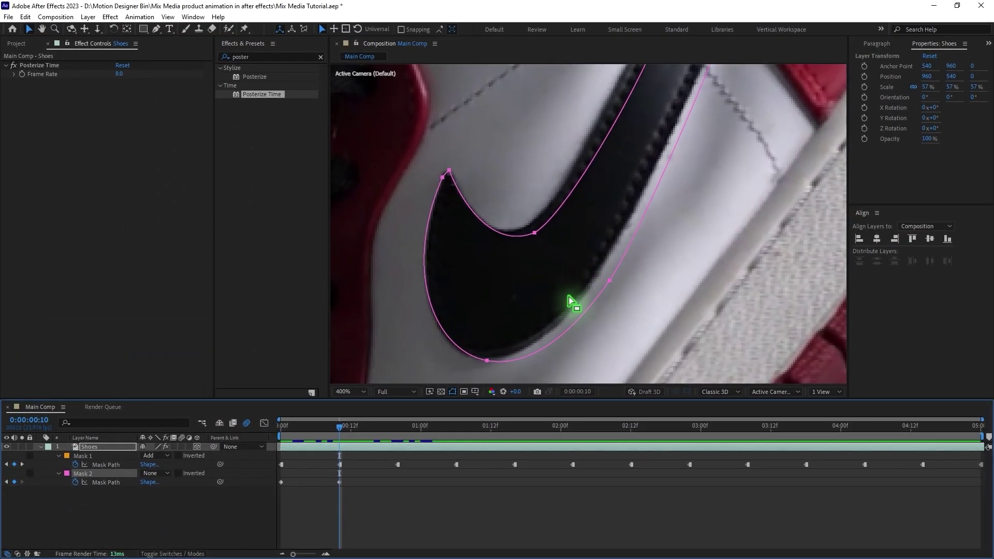
pyautogui.click(608, 283)
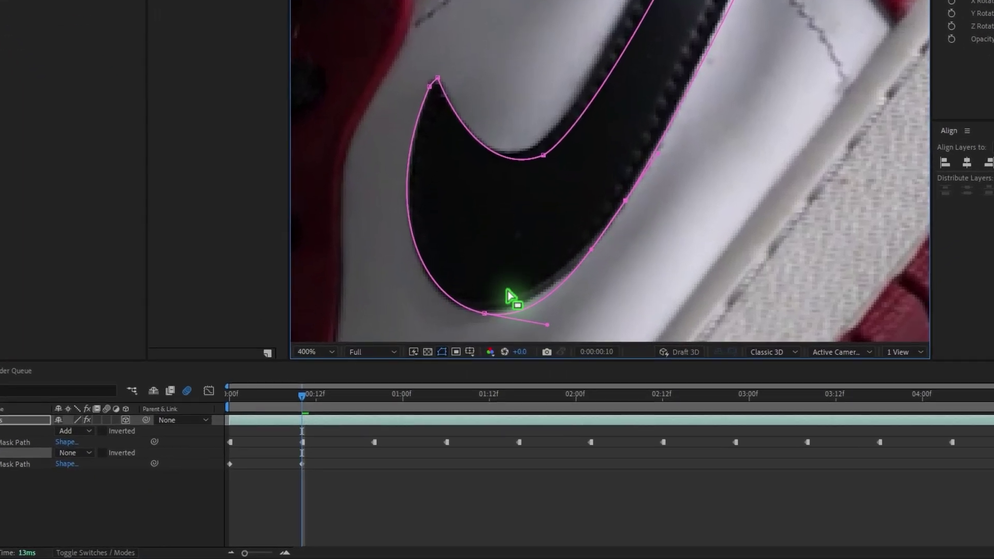
pyautogui.moveTo(486, 360); pyautogui.dragTo(538, 371)
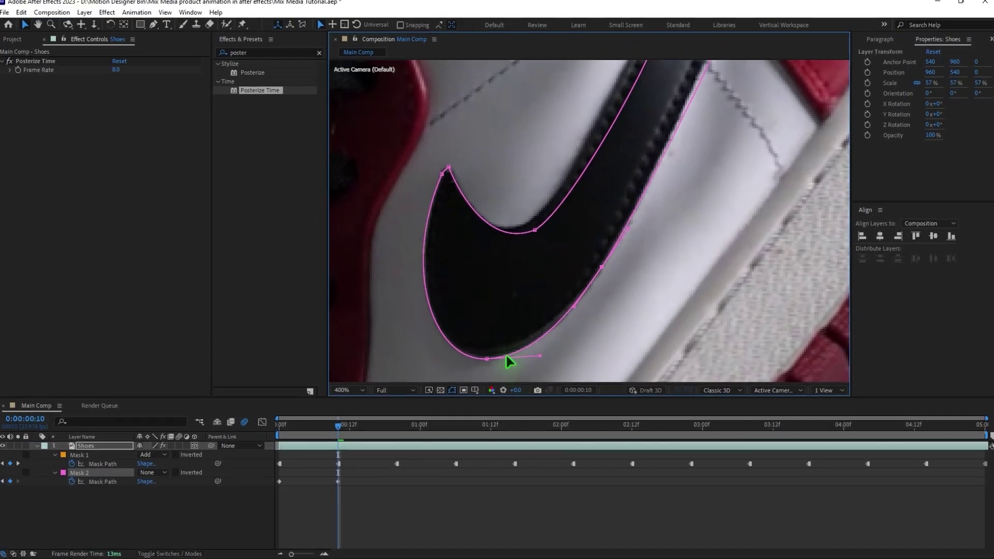
pyautogui.click(534, 233)
pyautogui.moveTo(574, 210); pyautogui.dragTo(473, 317)
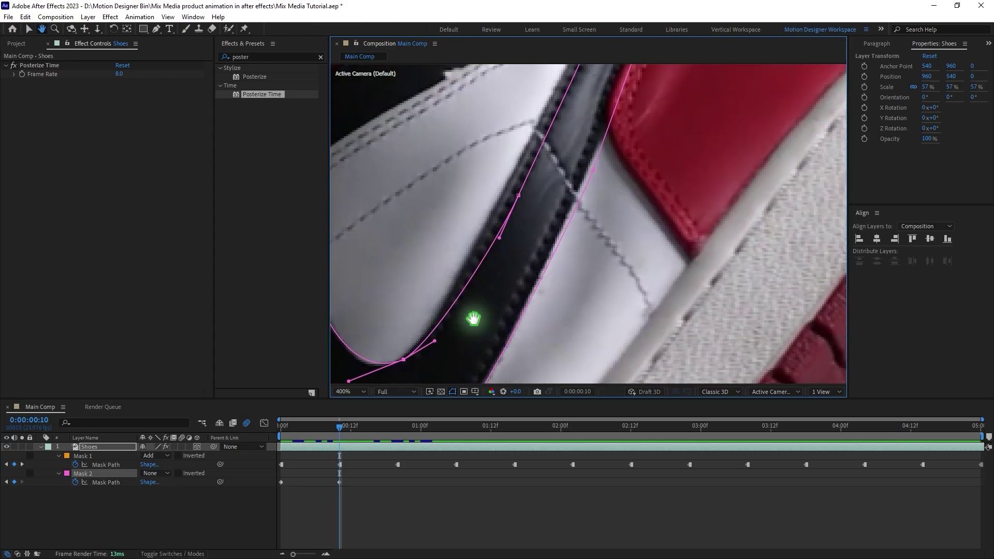
pyautogui.moveTo(647, 155); pyautogui.dragTo(576, 214)
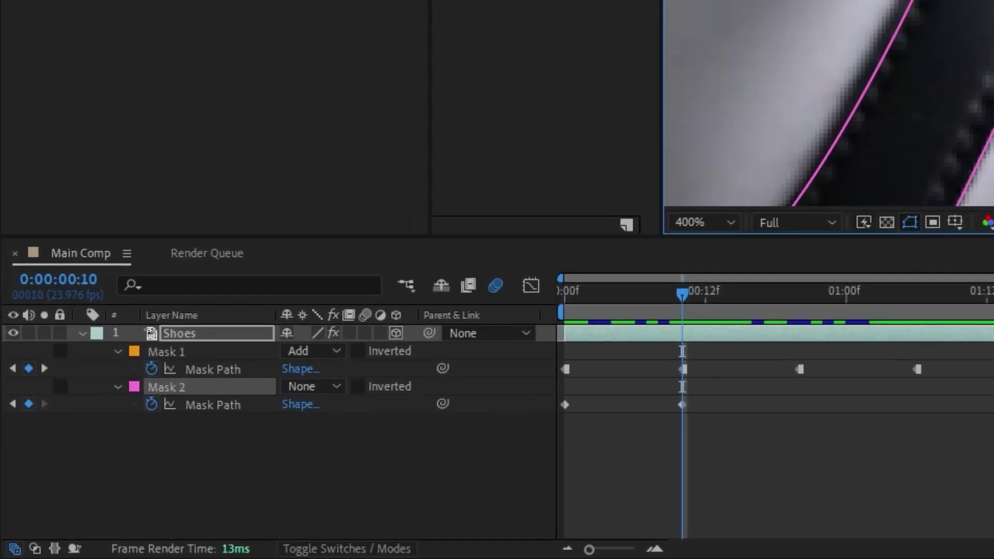
# Step through the opening frames and reposition Mask 2 every few frames to follow the swoosh, keyframing its path up to 0:00:00:20.
pyautogui.moveTo(663, 300); pyautogui.dragTo(535, 322)
pyautogui.press('pagedown')
pyautogui.press('pagedown')
pyautogui.moveTo(848, 93); pyautogui.dragTo(891, 93)
pyautogui.press('pagedown')
pyautogui.press('pagedown')
pyautogui.moveTo(875, 165); pyautogui.dragTo(864, 173)
pyautogui.press('pagedown')
pyautogui.press('pagedown')
pyautogui.press('pagedown')
pyautogui.press('pagedown')
pyautogui.moveTo(603, 291); pyautogui.dragTo(521, 305)
pyautogui.press('pagedown')
pyautogui.press('pagedown')
pyautogui.press('pagedown')
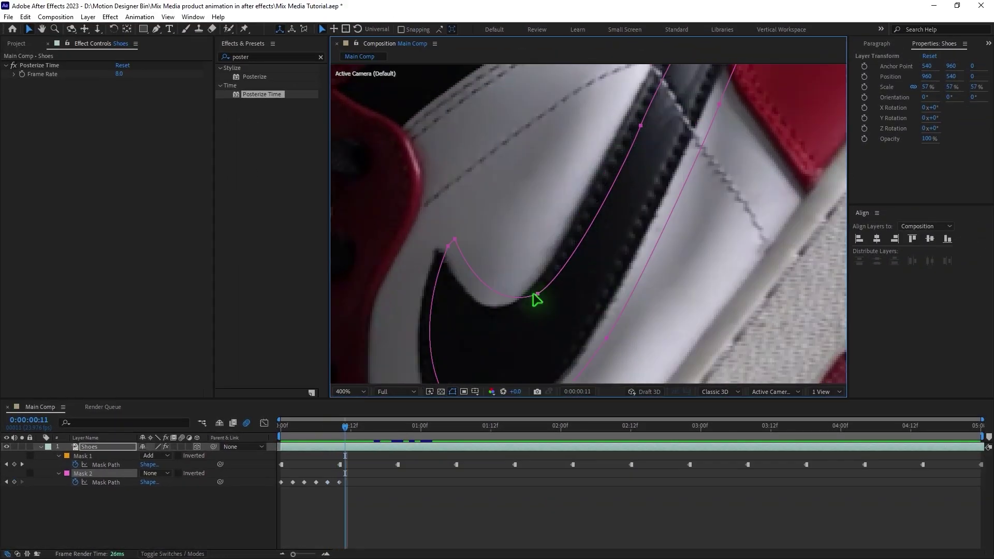
pyautogui.scroll(-1, 534, 296)
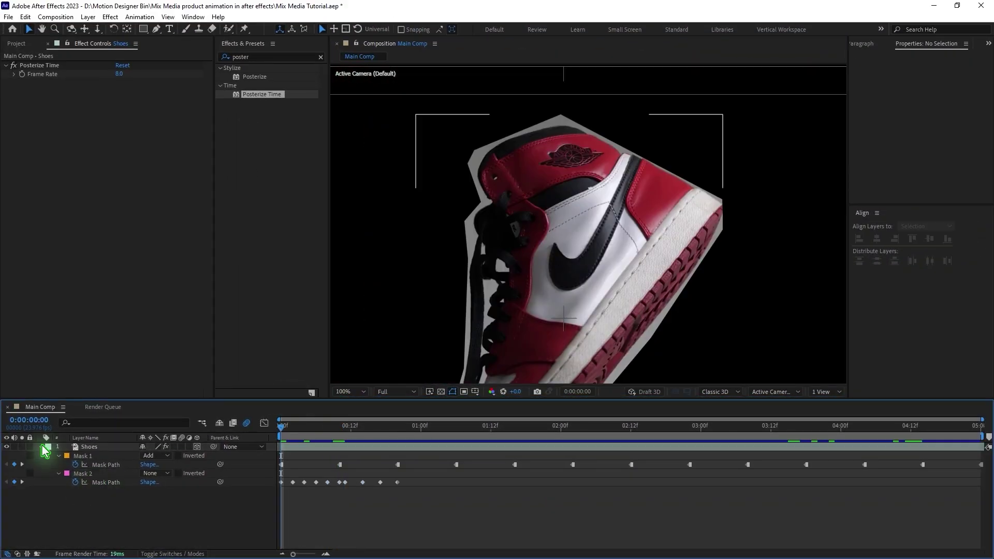
# Collapse the Shoes layer's properties, duplicate the layer and place the copy below the original.
pyautogui.click(41, 446)
pyautogui.click(97, 447)
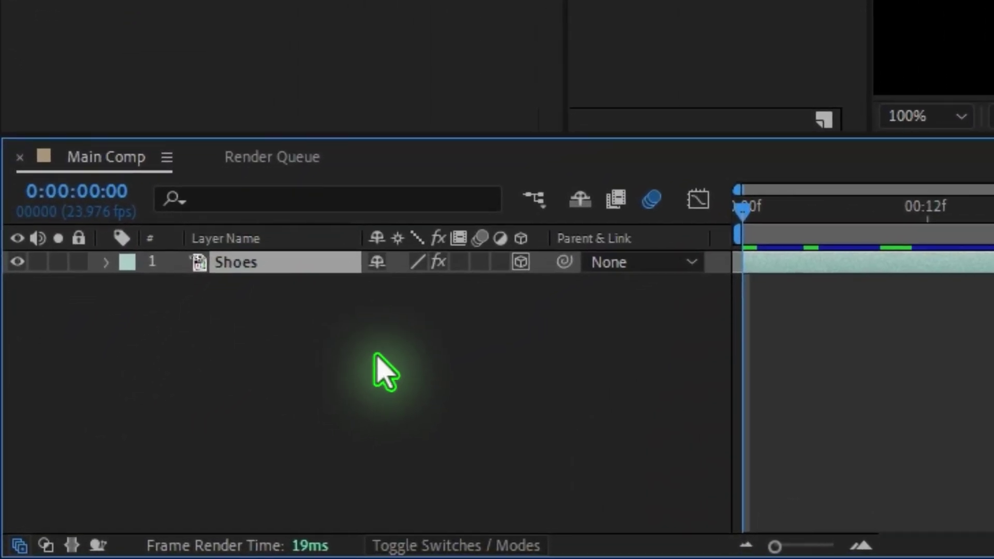
pyautogui.hotkey('ctrl', 'd')
pyautogui.moveTo(280, 272); pyautogui.dragTo(290, 327)
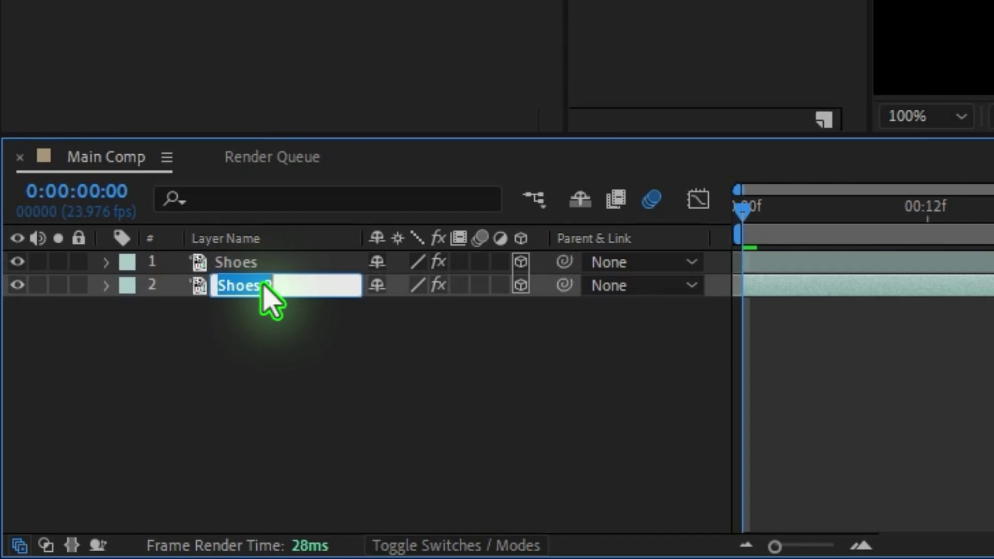
# Rename the duplicated shoe layer to paper and set its Mask 1 expansion to 20 pixels.
pyautogui.write('paper')
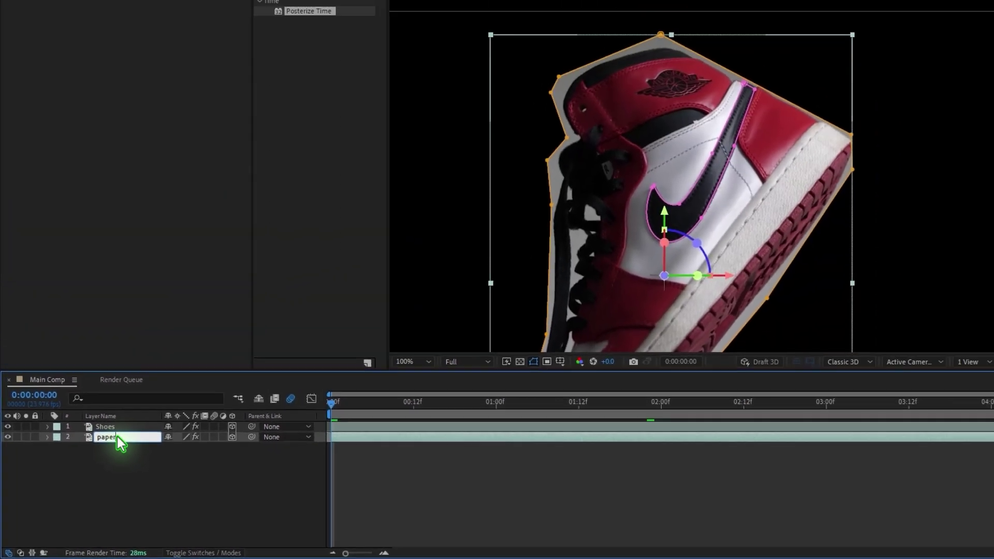
pyautogui.press('Return')
pyautogui.press('u')
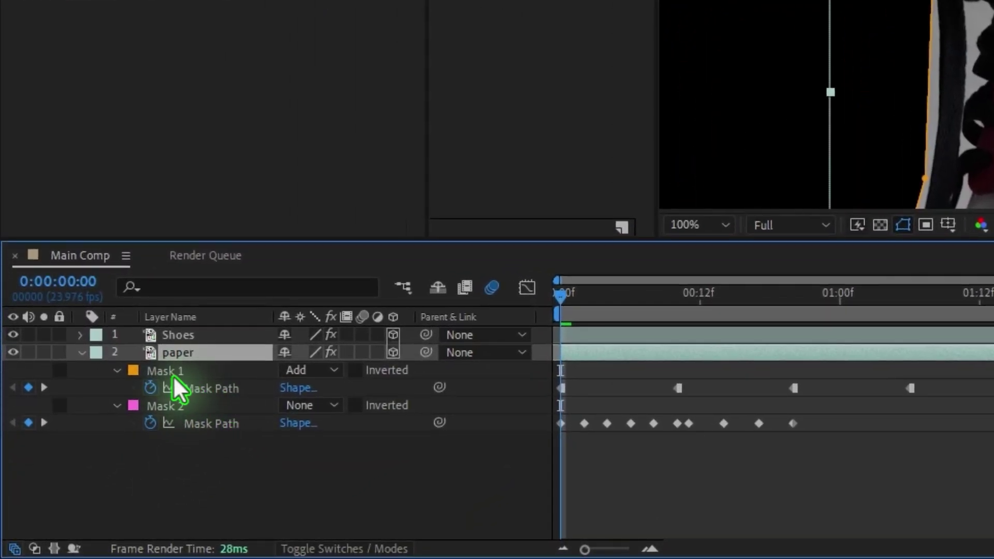
pyautogui.click(191, 369)
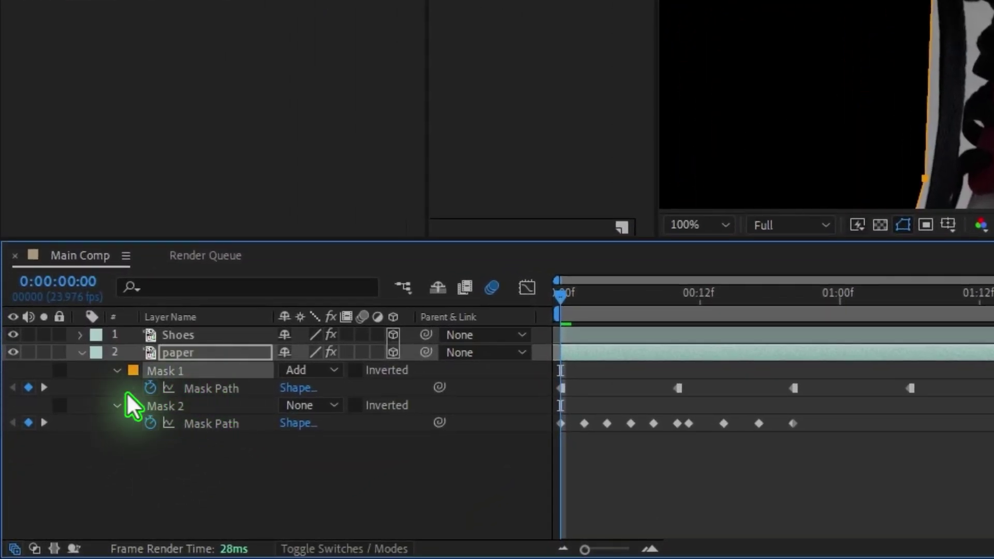
pyautogui.click(118, 370)
pyautogui.click(118, 370)
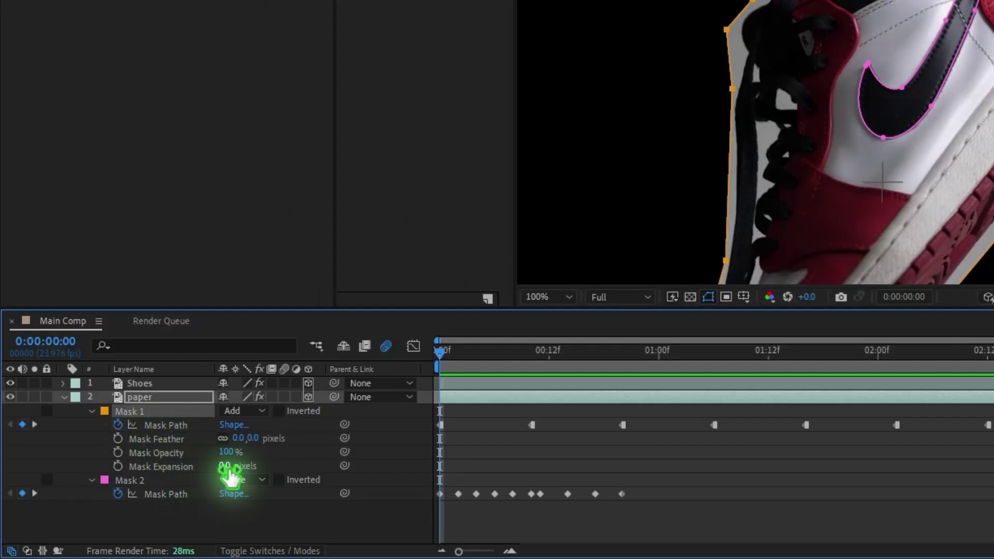
pyautogui.moveTo(228, 467); pyautogui.dragTo(240, 467)
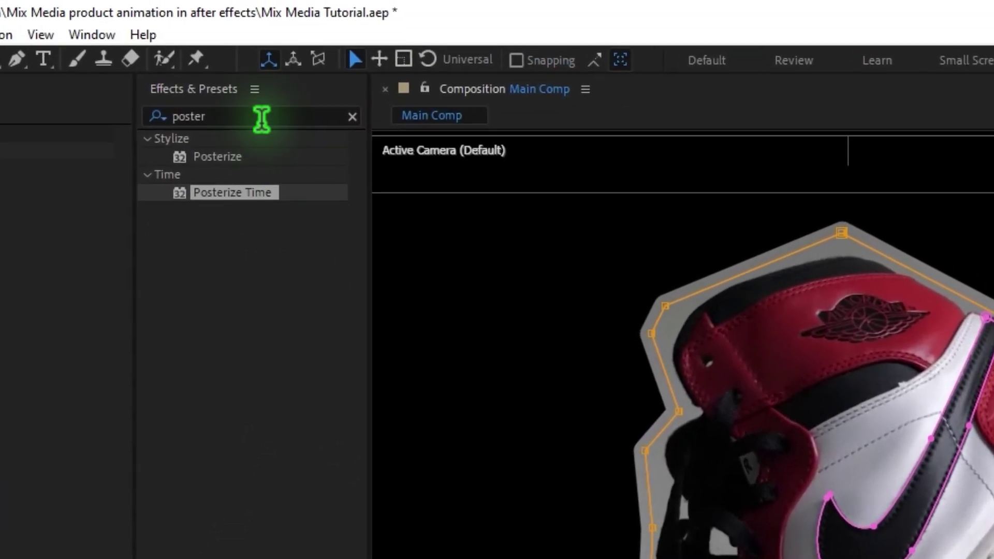
# Find the Fill effect and apply it to the paper layer.
pyautogui.click(259, 117)
pyautogui.write('fill')
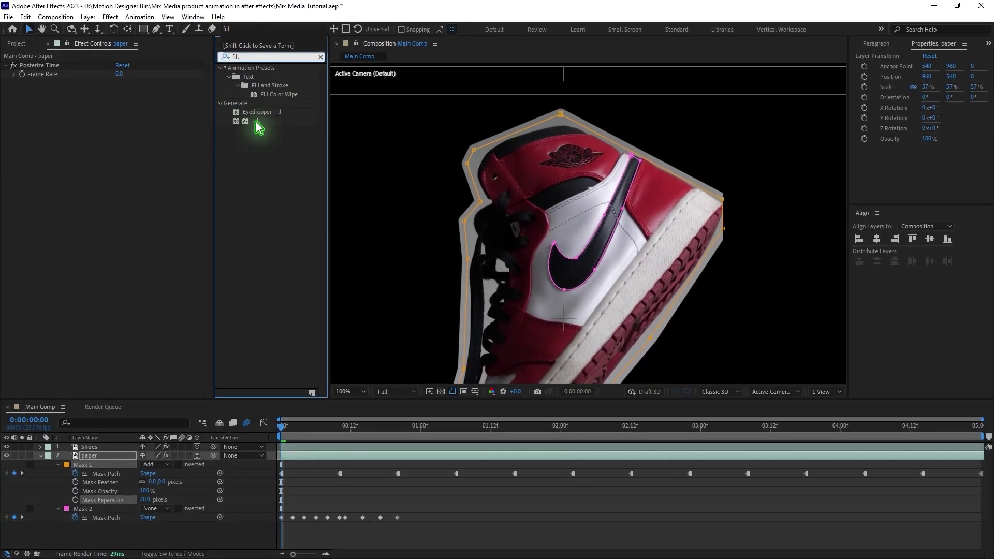
pyautogui.moveTo(257, 126); pyautogui.dragTo(124, 182)
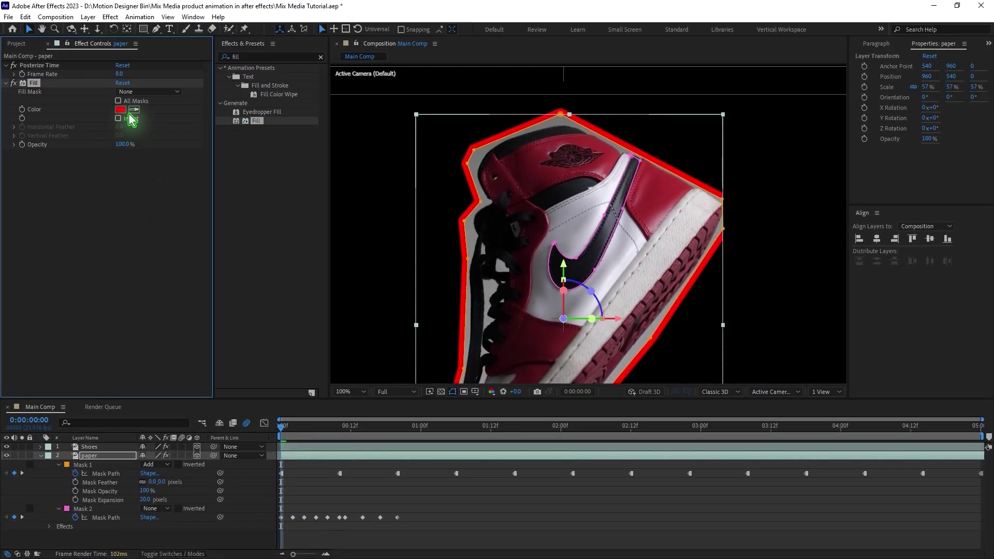
# Apply the Roughen Edges effect to the paper layer and raise its Border to 21.30.
pyautogui.click(274, 57)
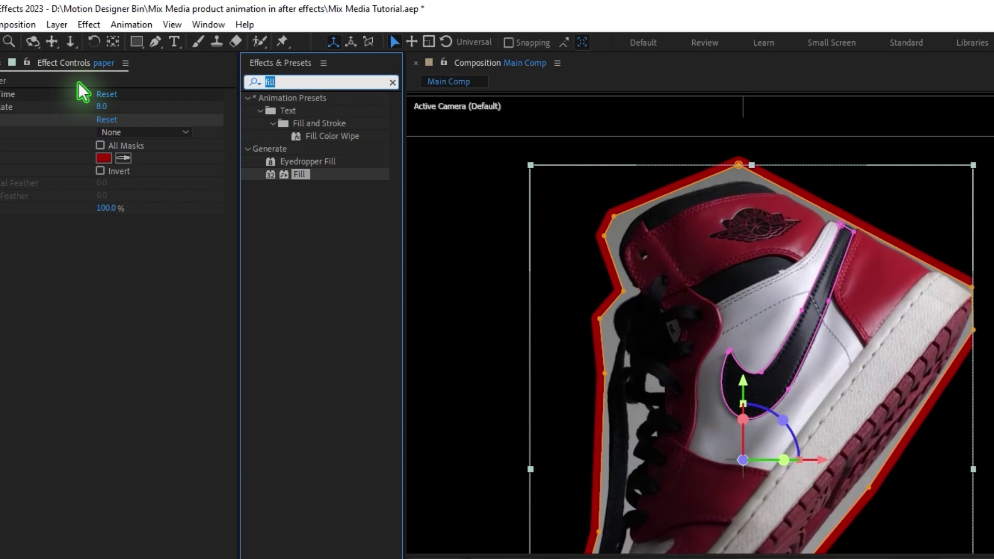
pyautogui.write('roughen')
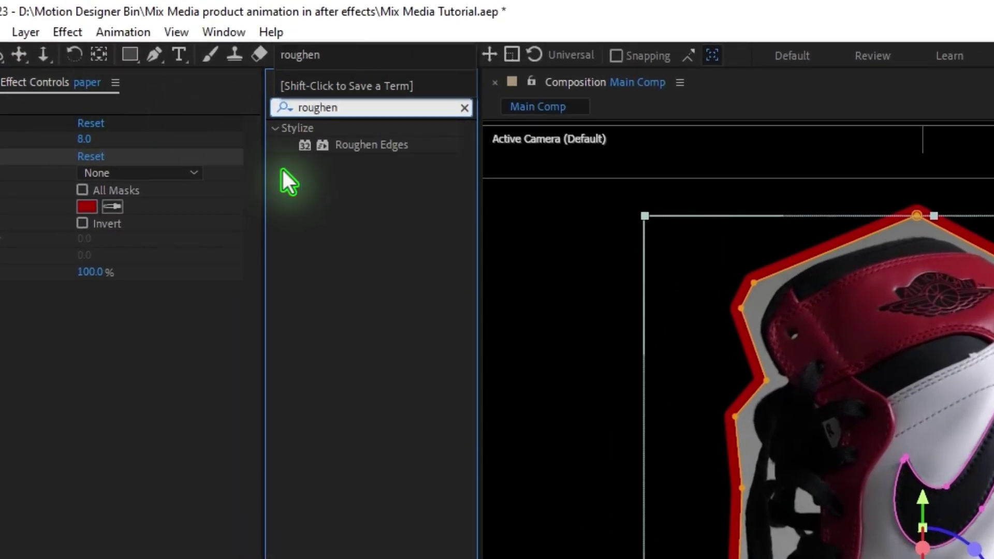
pyautogui.moveTo(375, 146); pyautogui.dragTo(110, 459)
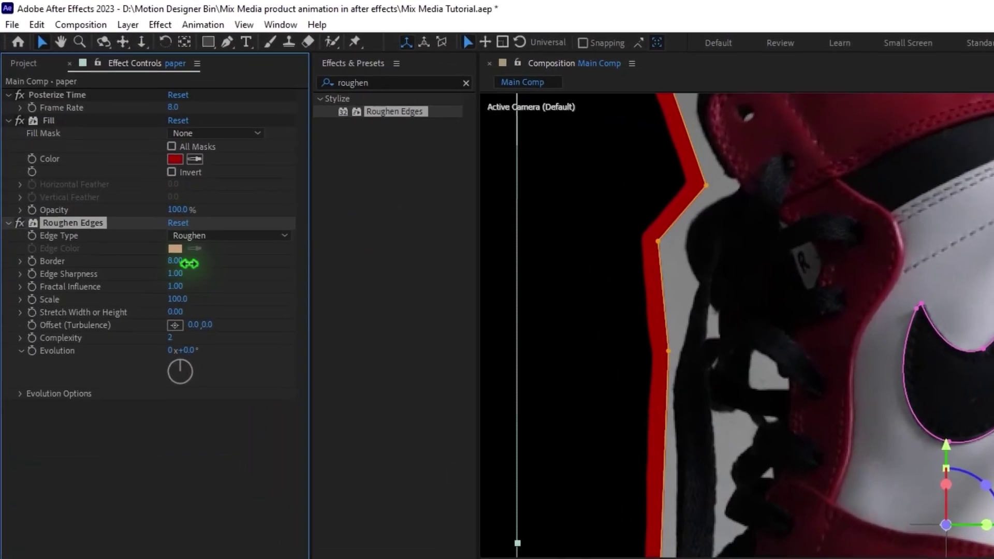
pyautogui.moveTo(124, 180); pyautogui.dragTo(161, 182)
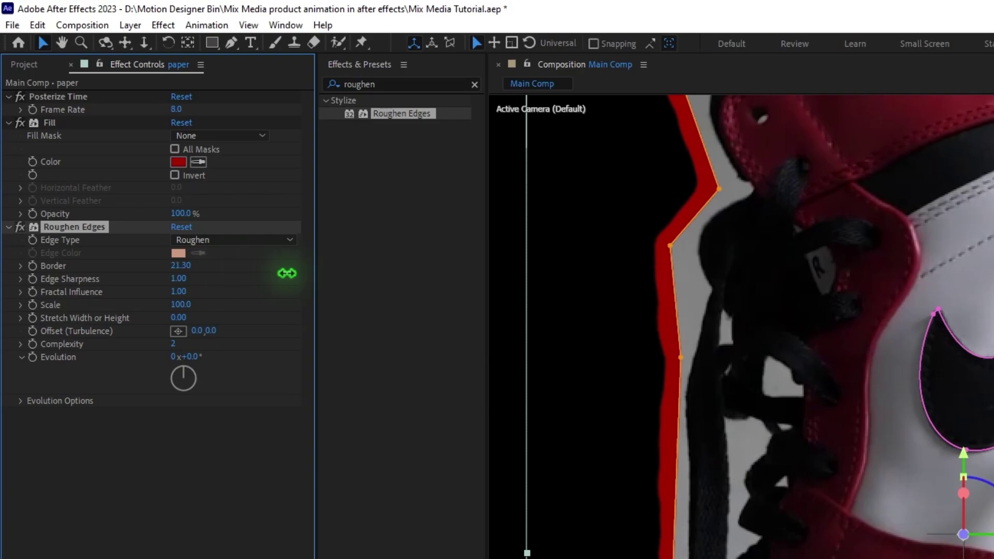
pyautogui.scroll(-3, 601, 362)
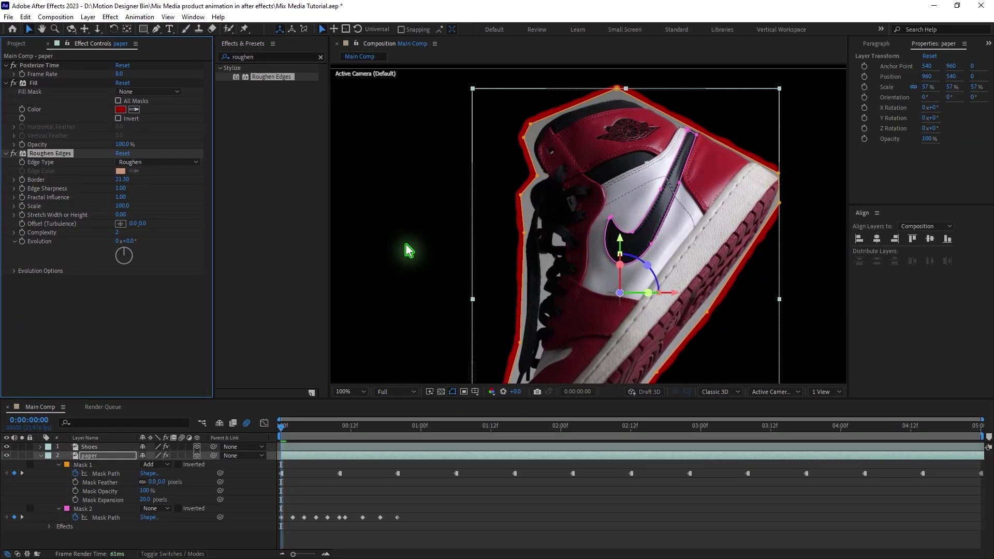
# Change the paper layer's Fill color to white and deselect the layer.
pyautogui.scroll(-2, 406, 244)
pyautogui.click(120, 109)
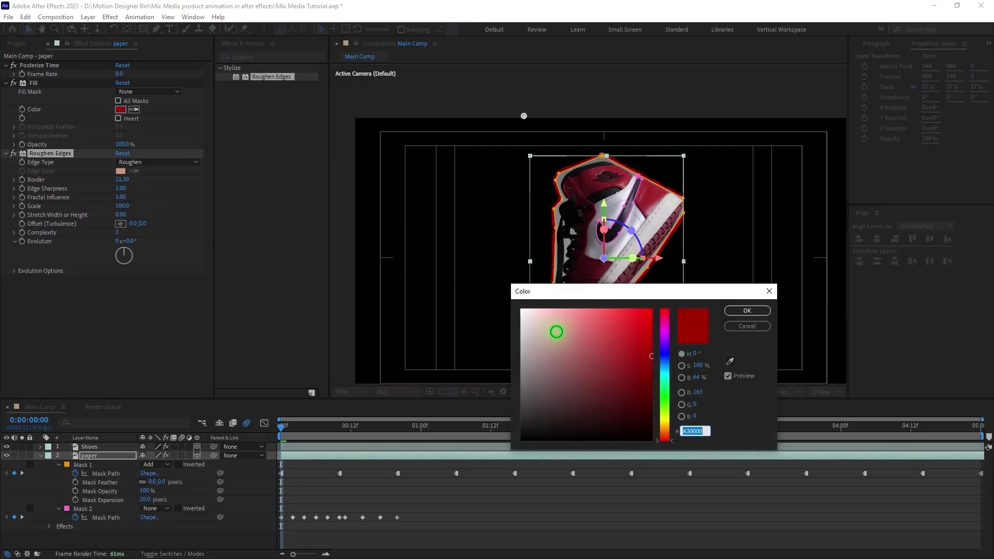
pyautogui.moveTo(555, 333); pyautogui.dragTo(489, 282)
pyautogui.click(747, 313)
pyautogui.click(552, 506)
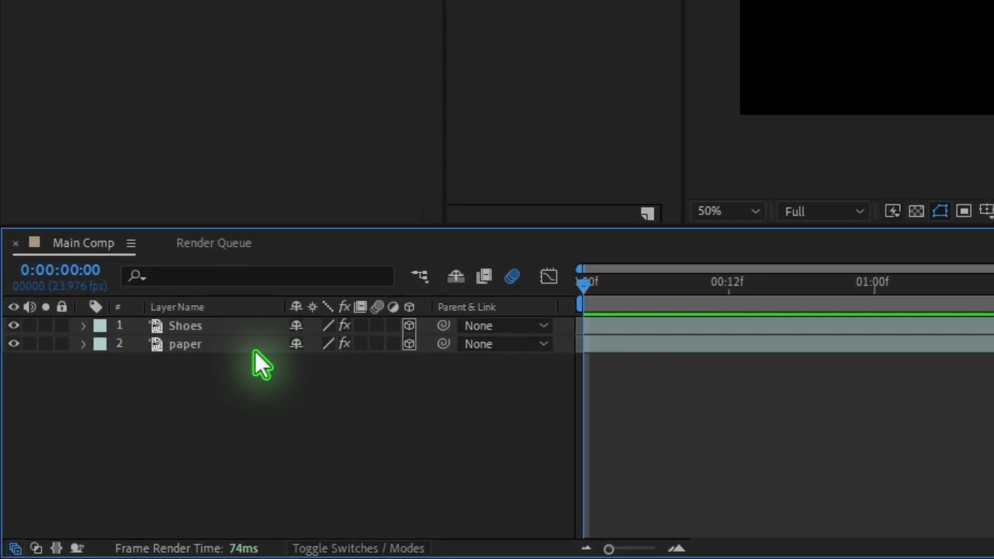
# Switch 3D off and back on for the Shoes and paper layers, and preview the composition.
pyautogui.moveTo(101, 476); pyautogui.dragTo(109, 449)
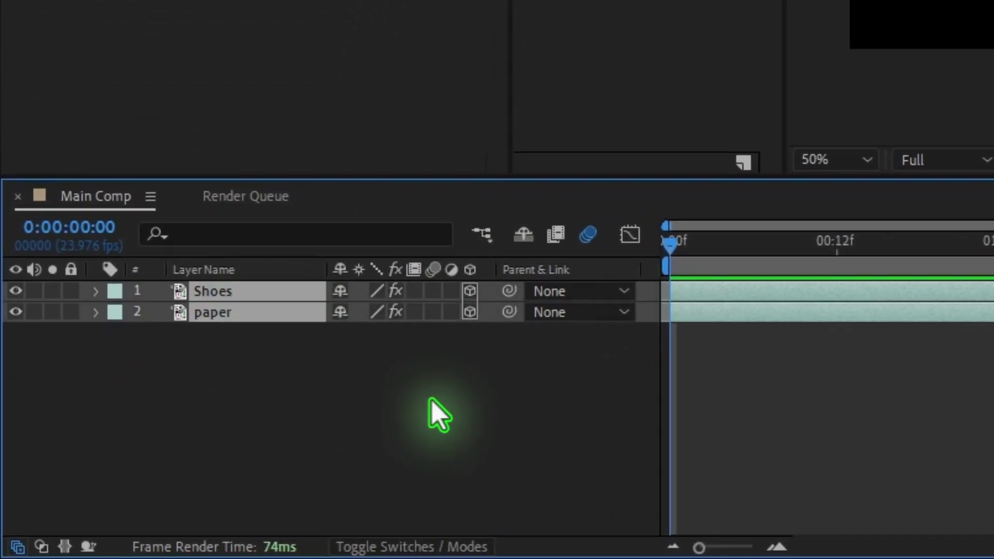
pyautogui.click(181, 492)
pyautogui.click(470, 313)
pyautogui.click(468, 309)
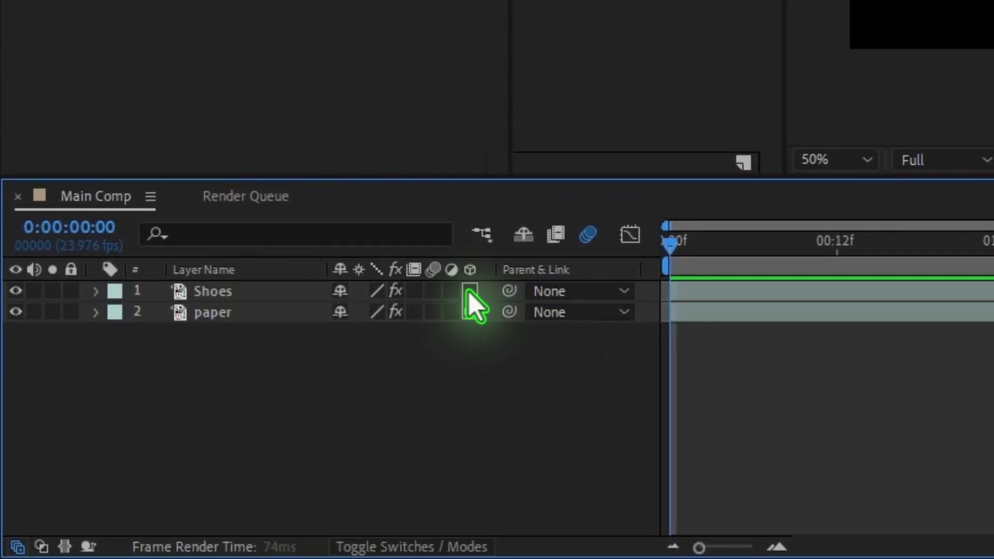
pyautogui.click(468, 291)
pyautogui.click(468, 296)
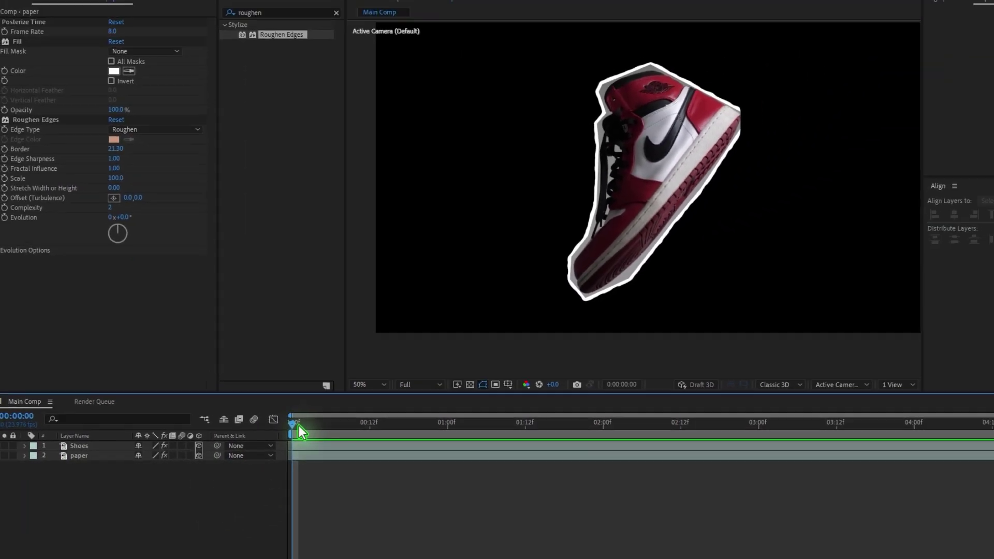
pyautogui.press('space')
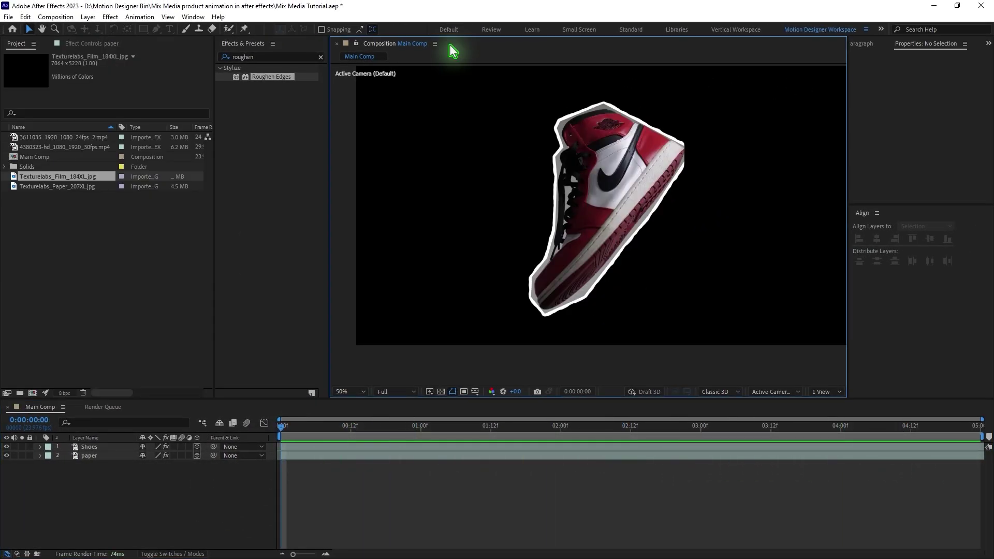
# Add Texturelabs_Film_184XL.jpg below the paper layer and enable keyframes for its Position, Scale and Rotation at 0:00:00:00.
pyautogui.click(75, 176)
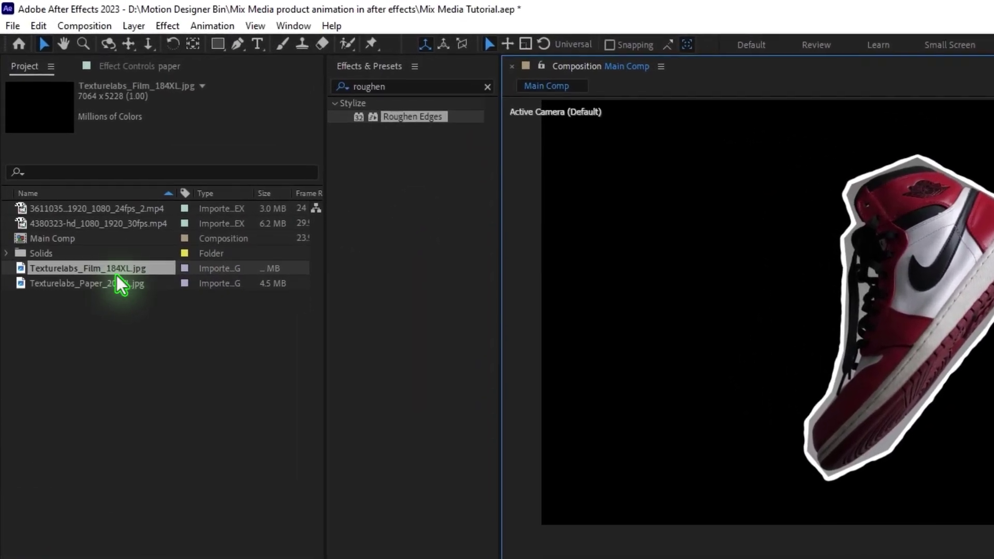
pyautogui.moveTo(116, 275); pyautogui.dragTo(252, 428)
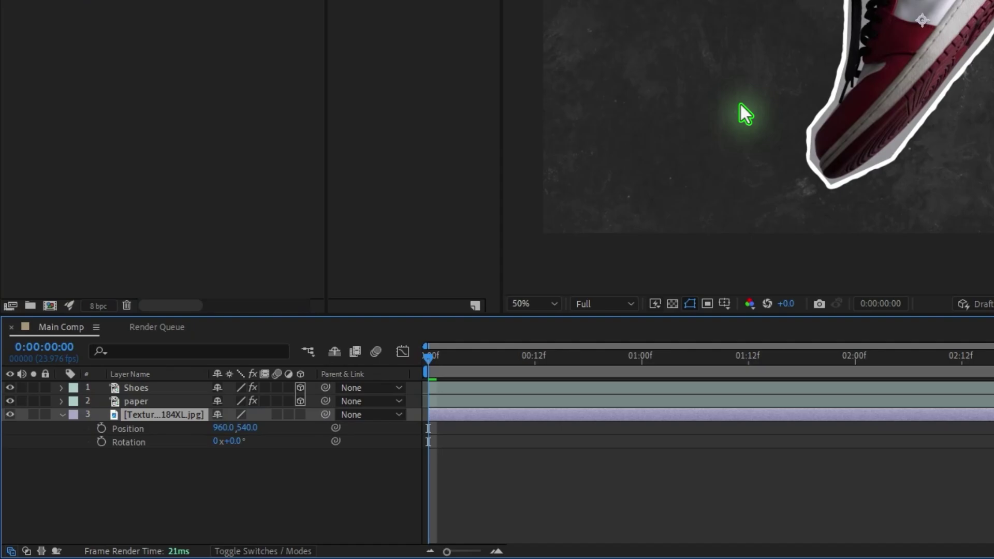
pyautogui.hotkey('shift', 's')
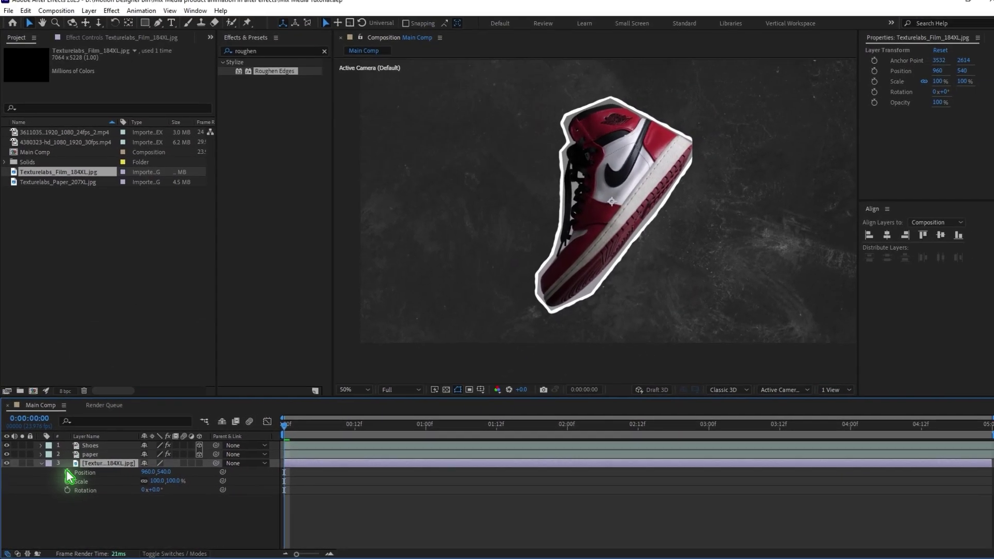
pyautogui.moveTo(66, 472); pyautogui.dragTo(67, 491)
# Keyframe the texture's Position, Scale and Rotation at the second Mask 1 keyframe, 0:00:00:10, and scale the texture down to 33%.
pyautogui.click(95, 454)
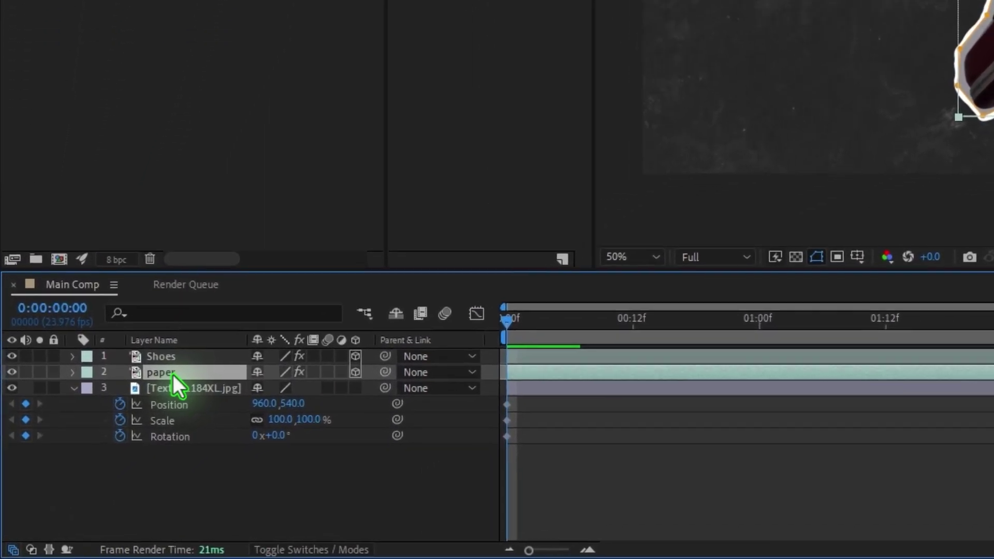
pyautogui.press('m')
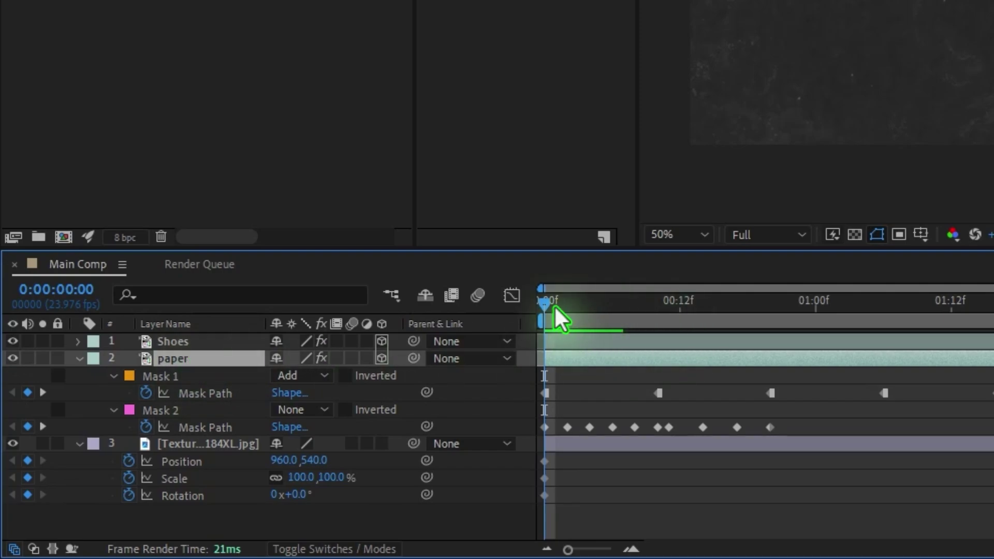
pyautogui.hotkey('shift', 'pagedown')
pyautogui.moveTo(684, 382); pyautogui.dragTo(629, 400)
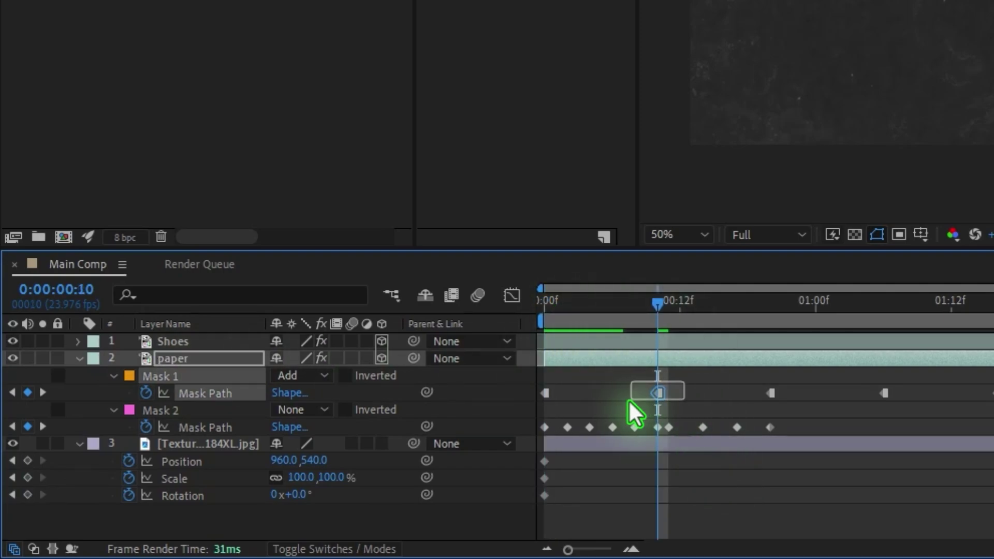
pyautogui.click(27, 460)
pyautogui.click(27, 478)
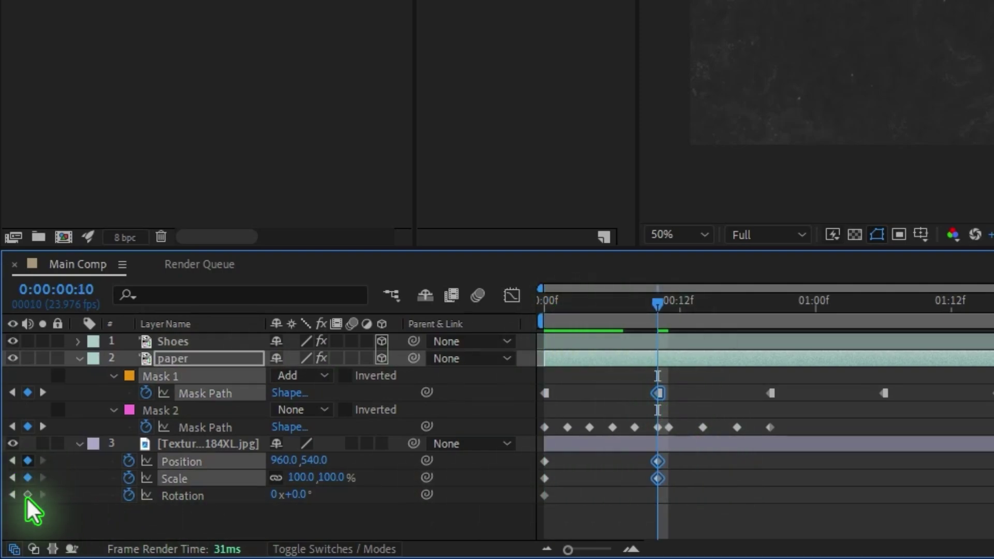
pyautogui.click(27, 494)
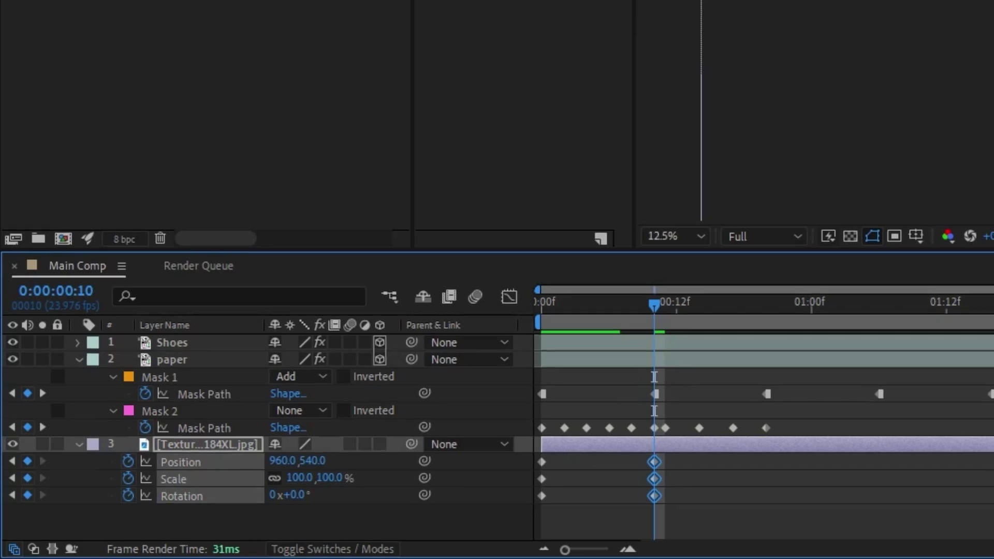
pyautogui.moveTo(820, 218); pyautogui.dragTo(666, 215)
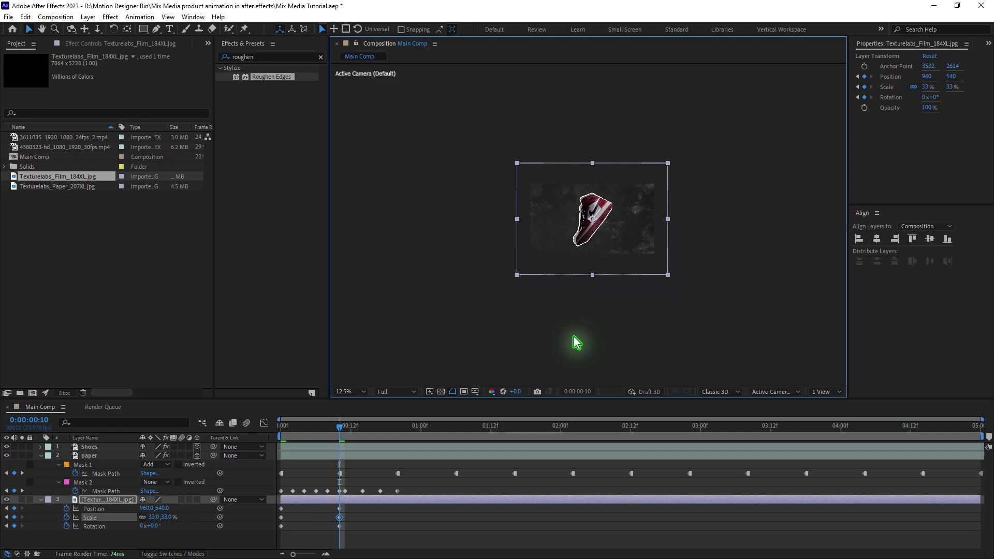
# Keyframe the texture's transform at 0:00:00:20, scaling it to 63.9% and moving it to position 2216, 1612.
pyautogui.hotkey('shift', 'pagedown')
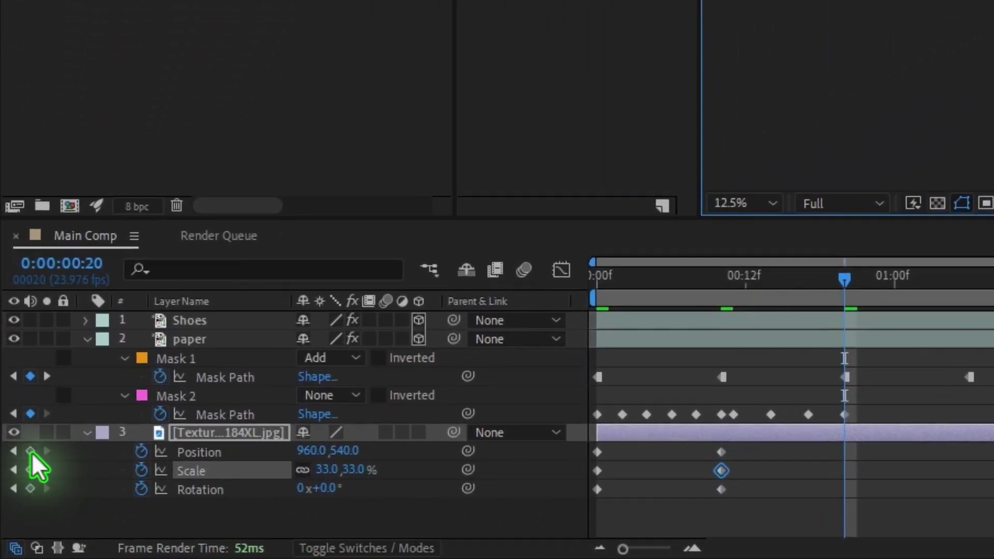
pyautogui.moveTo(31, 451); pyautogui.dragTo(30, 489)
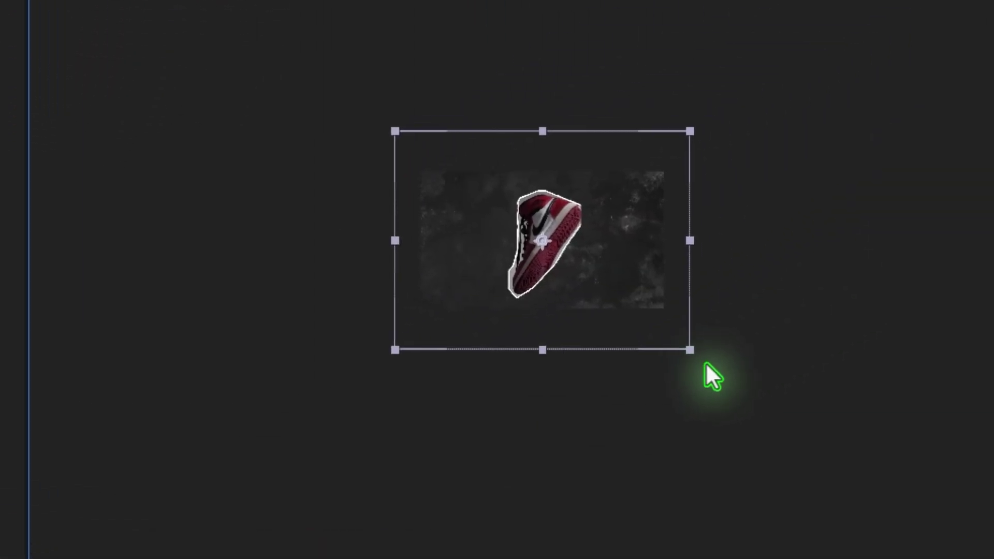
pyautogui.moveTo(691, 351); pyautogui.dragTo(759, 476)
pyautogui.moveTo(616, 355); pyautogui.dragTo(764, 462)
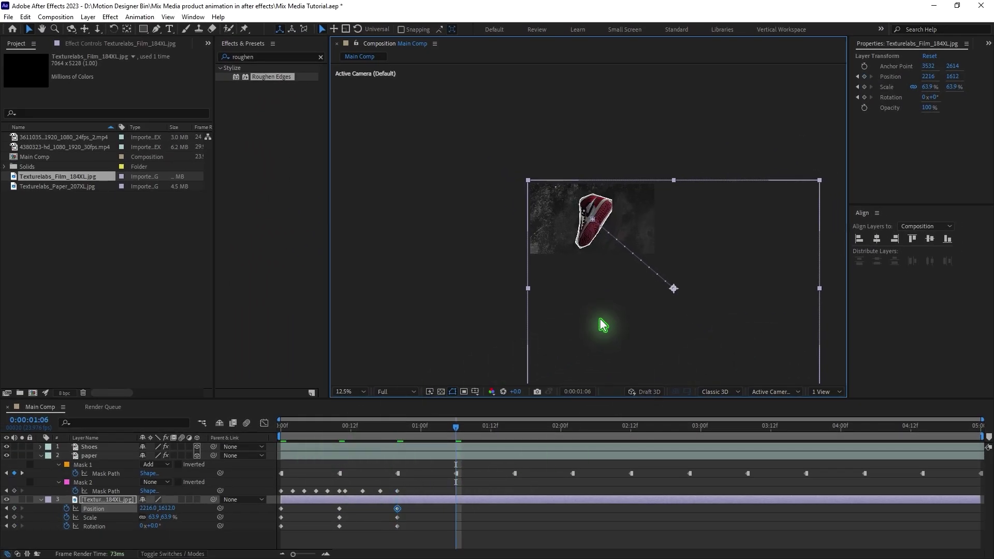
# Keyframe the texture's Position, Scale and Rotation at 0:00:01:06 and shift the texture up and to the left.
pyautogui.click(14, 509)
pyautogui.click(14, 517)
pyautogui.click(14, 526)
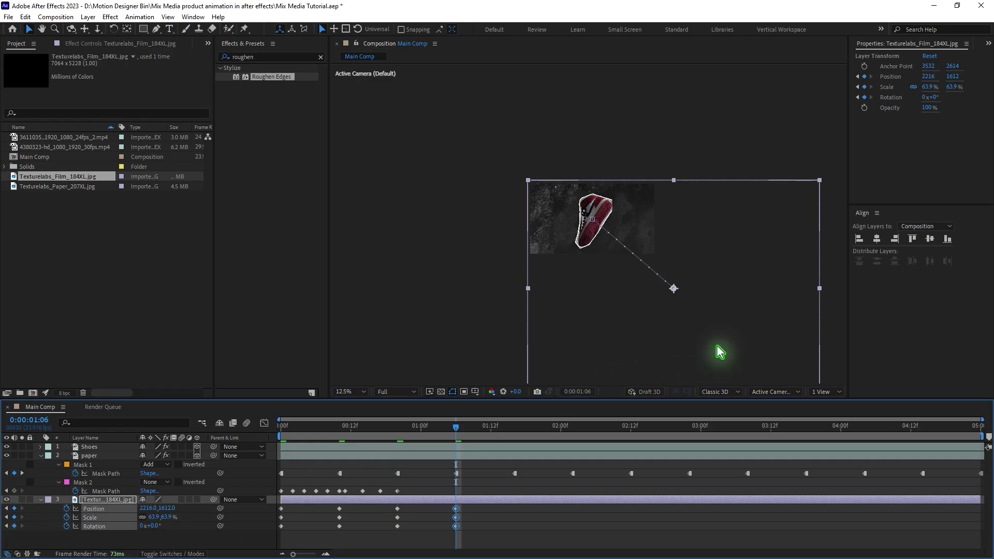
pyautogui.moveTo(719, 352); pyautogui.dragTo(621, 234)
# Keyframe the texture's transform at 0:00:01:16, rotating it to 46° and moving it to position 1232, 148.
pyautogui.moveTo(755, 257); pyautogui.dragTo(593, 230)
pyautogui.click(14, 517)
pyautogui.click(14, 526)
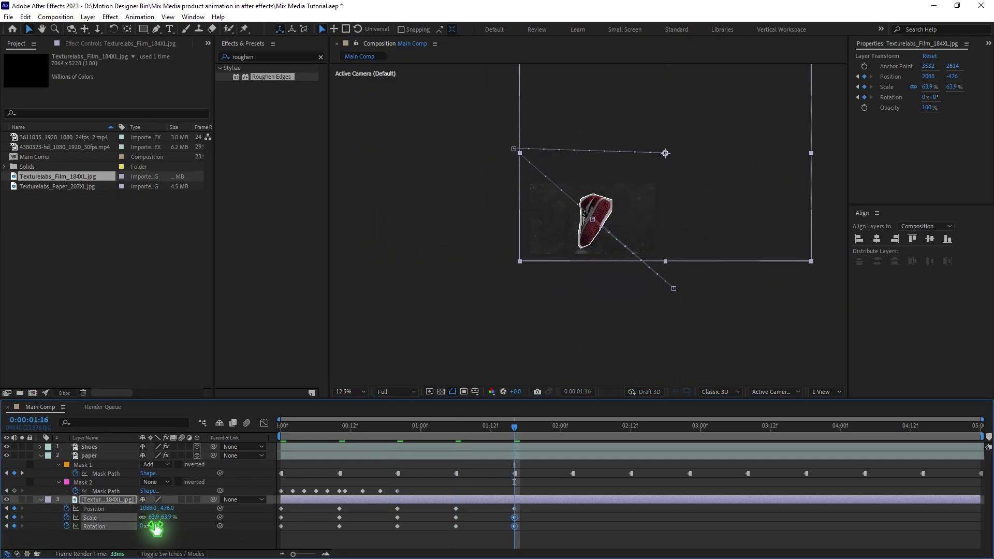
pyautogui.moveTo(155, 526); pyautogui.dragTo(177, 526)
pyautogui.moveTo(672, 222); pyautogui.dragTo(617, 262)
# Keyframe the texture's transform at 0:00:02:02, rotate it further and move it up and slightly left.
pyautogui.click(14, 526)
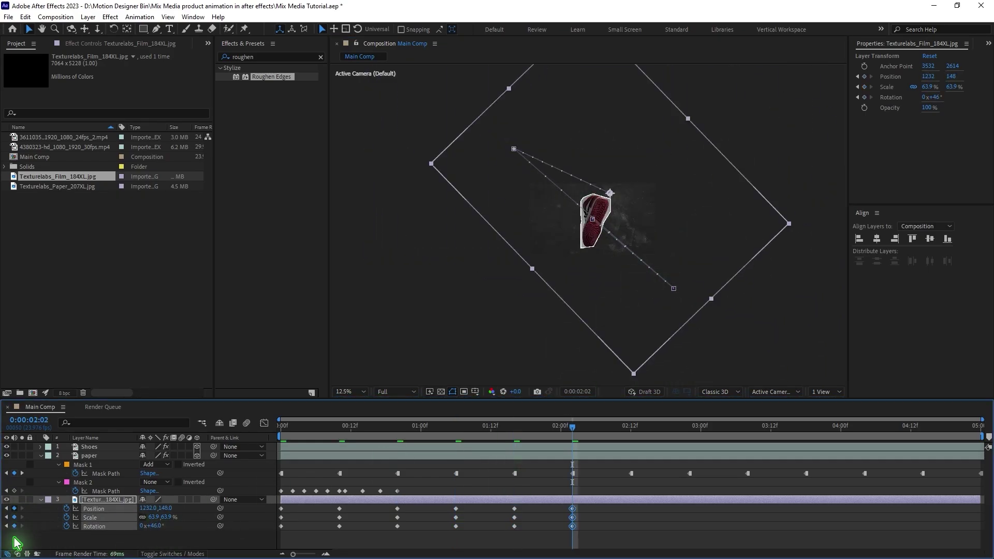
pyautogui.moveTo(155, 526); pyautogui.dragTo(181, 526)
pyautogui.moveTo(598, 310); pyautogui.dragTo(559, 241)
# Reposition the texture at 0:00:02:12 and 0:00:02:22, rotating it to 180° and enlarging it to 110.4%.
pyautogui.moveTo(350, 399); pyautogui.dragTo(350, 363)
pyautogui.moveTo(650, 91); pyautogui.dragTo(714, 290)
pyautogui.moveTo(153, 490); pyautogui.dragTo(199, 490)
pyautogui.moveTo(672, 290); pyautogui.dragTo(620, 169)
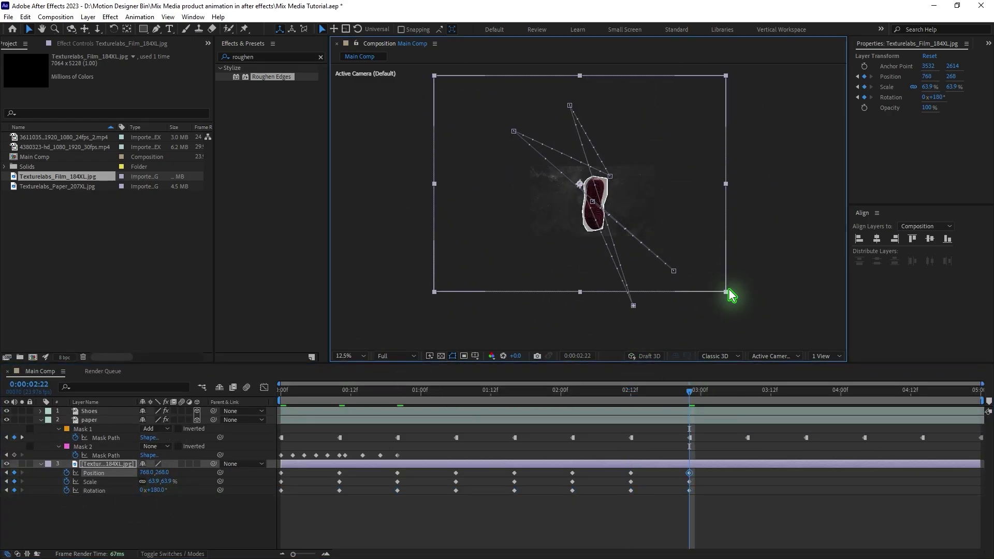
pyautogui.moveTo(726, 293); pyautogui.dragTo(828, 357)
# Reposition the texture at successive ten-frame intervals up to 0:00:04:04, adding Scale and Rotation keyframes there.
pyautogui.hotkey('shift', 'pagedown')
pyautogui.hotkey('shift', 'pagedown')
pyautogui.moveTo(584, 278); pyautogui.dragTo(734, 155)
pyautogui.hotkey('shift', 'pagedown')
pyautogui.moveTo(765, 93); pyautogui.dragTo(762, 331)
pyautogui.click(14, 481)
pyautogui.click(14, 490)
# At 0:00:04:14, move the texture to position 712, -52, change its rotation and keyframe its Scale.
pyautogui.hotkey('shift', 'pagedown')
pyautogui.moveTo(766, 290); pyautogui.dragTo(568, 104)
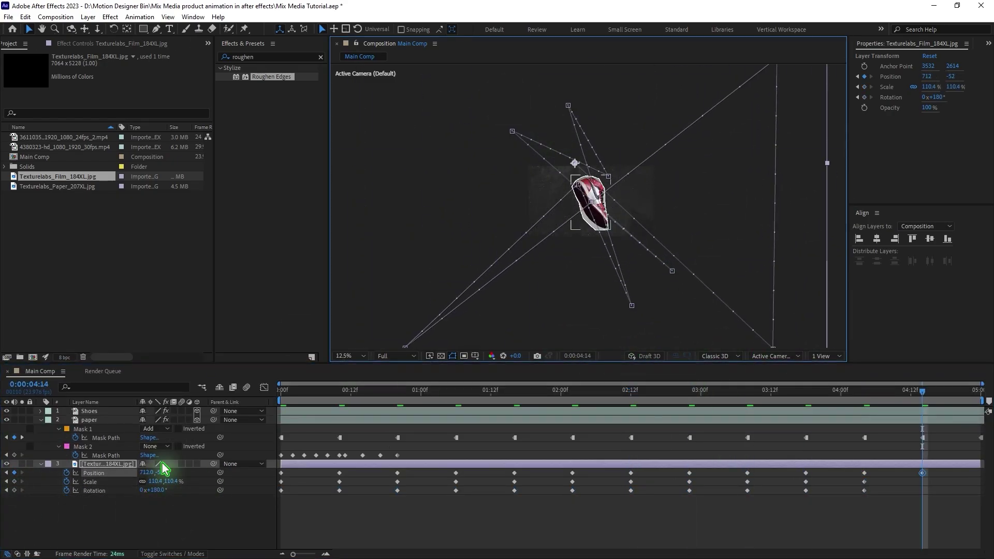
pyautogui.moveTo(155, 490); pyautogui.dragTo(226, 490)
pyautogui.click(14, 482)
pyautogui.hotkey('shift', 'pagedown')
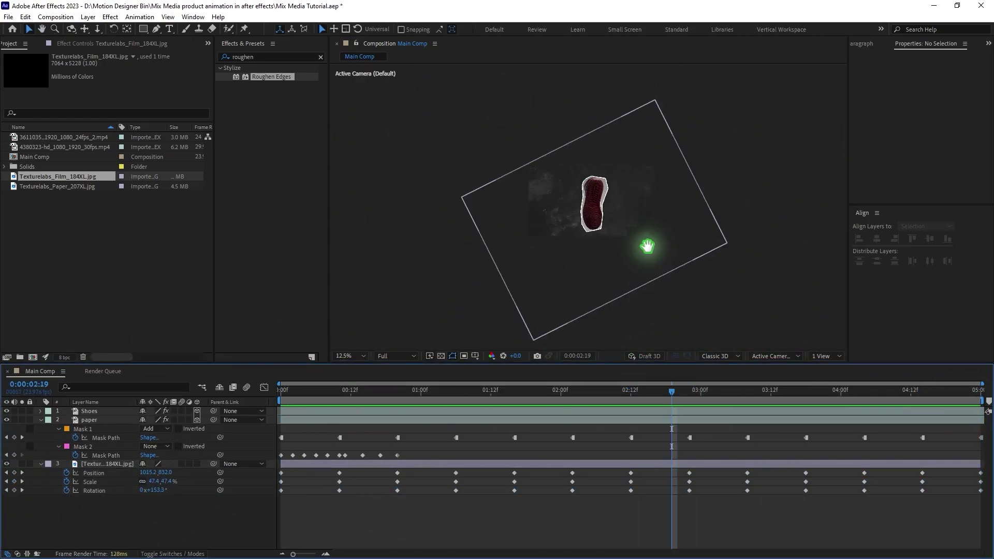
# Turn all of the texture's Position, Scale and Rotation keyframes into hold keyframes.
pyautogui.scroll(1, 647, 246)
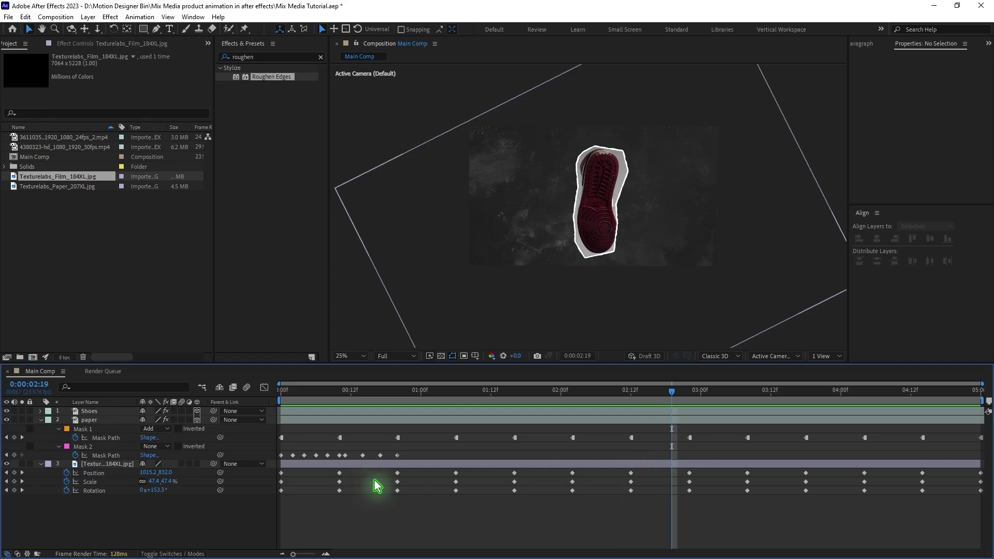
pyautogui.moveTo(278, 509)
pyautogui.mouseDown()
pyautogui.moveTo(744, 473)
pyautogui.moveTo(981, 471)
pyautogui.moveTo(979, 450)
pyautogui.mouseUp()
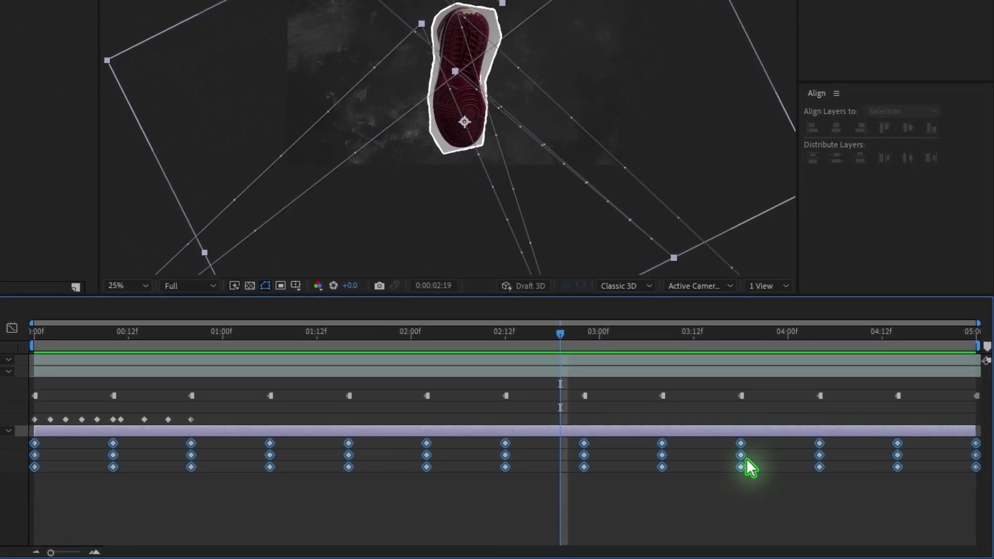
pyautogui.rightClick(113, 469)
pyautogui.click(208, 401)
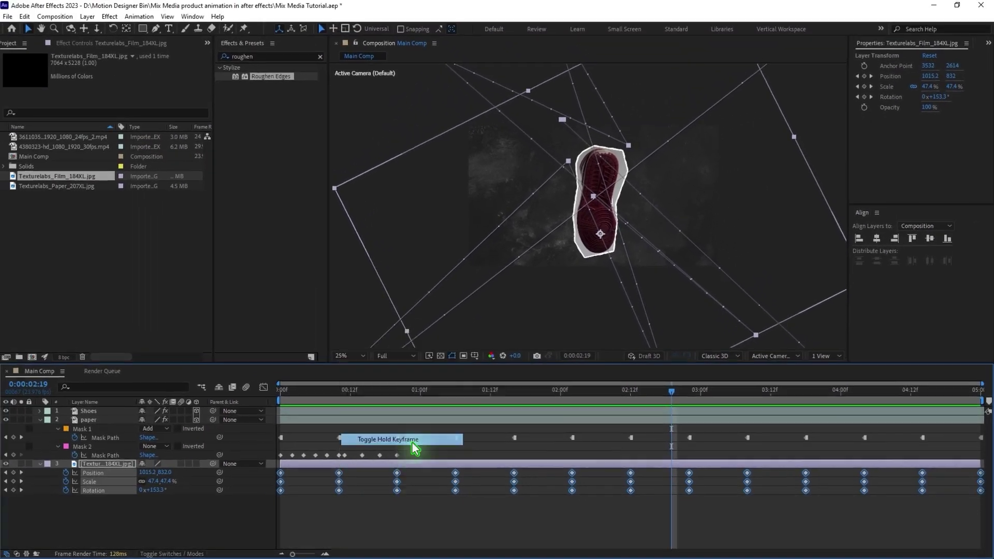
# Apply the expression wiggle(5,10) to the texture layer's Opacity and preview the animation.
pyautogui.click(114, 465)
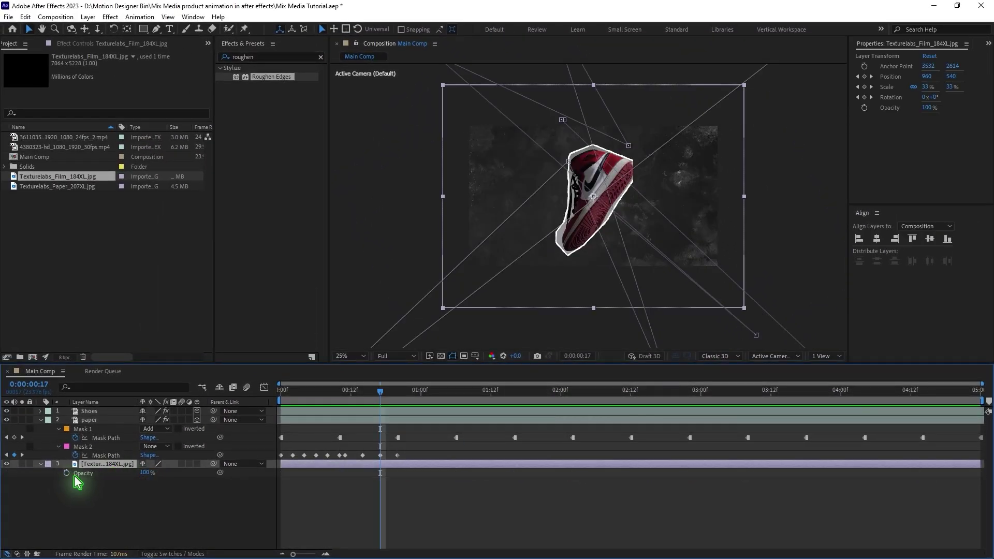
pyautogui.keyDown('alt'); pyautogui.click(66, 472); pyautogui.keyUp('alt')
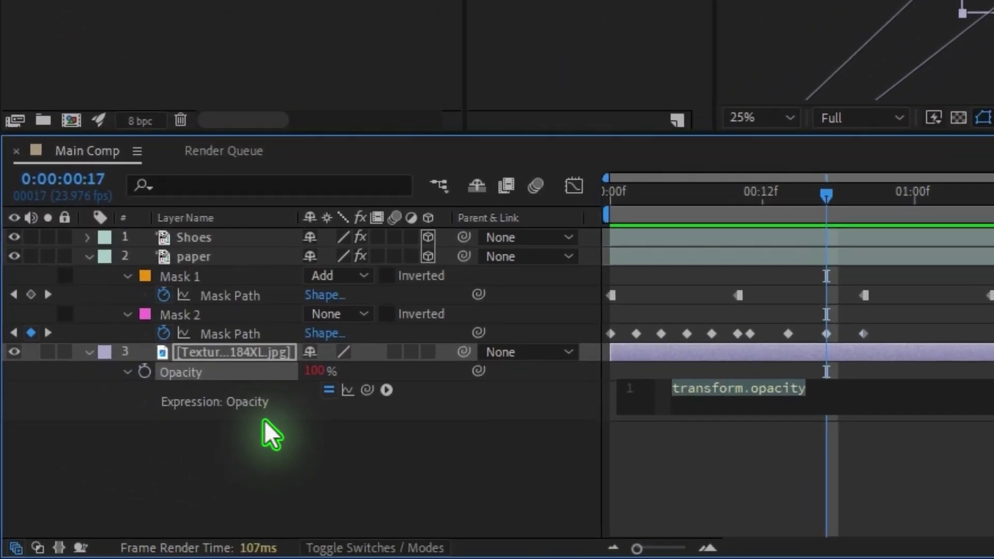
pyautogui.write('wi')
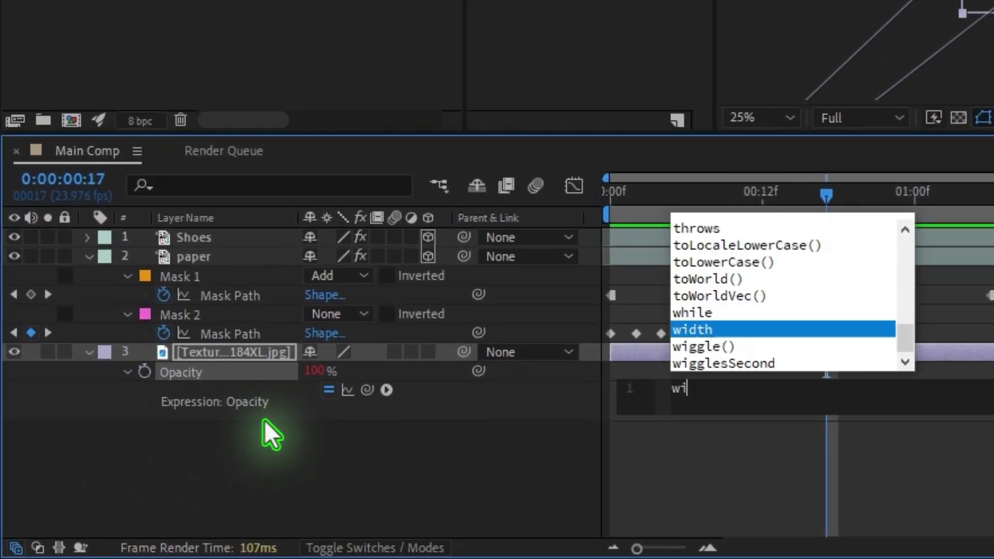
pyautogui.write('gg')
pyautogui.press('Return')
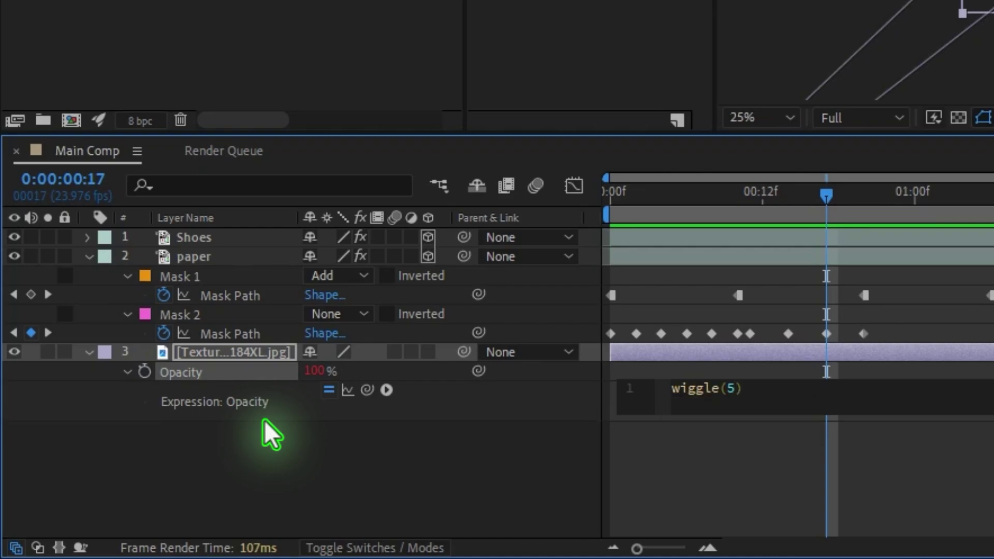
pyautogui.write('5,10')
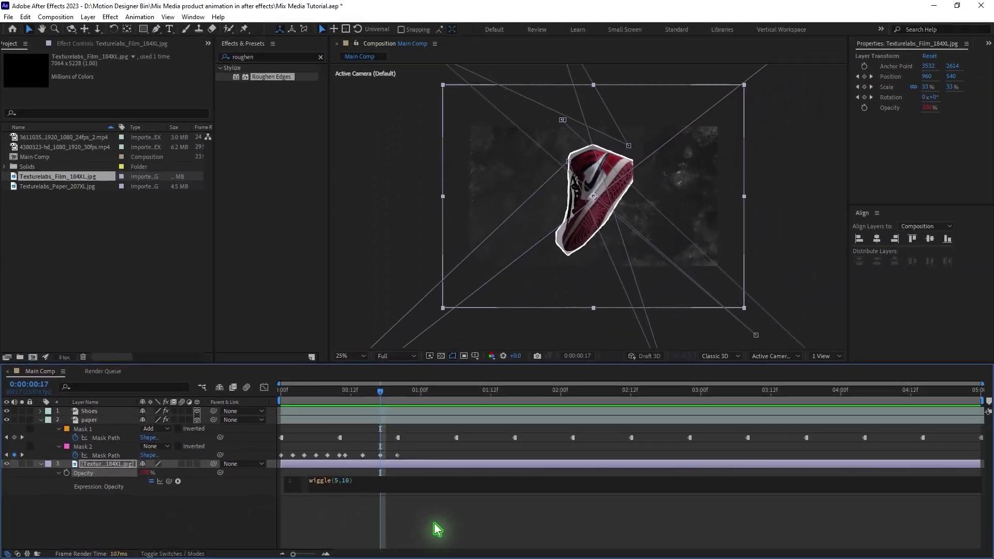
pyautogui.click(447, 523)
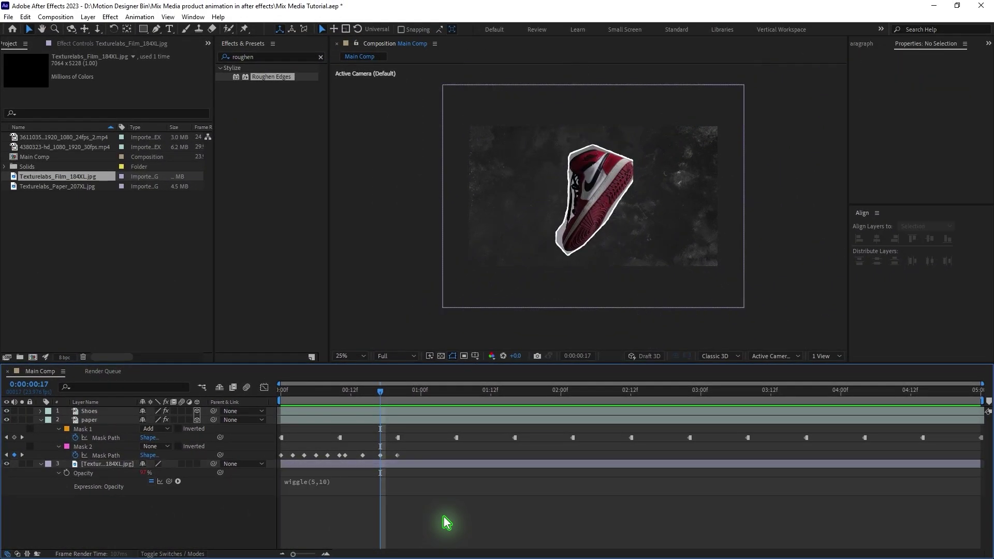
pyautogui.press('space')
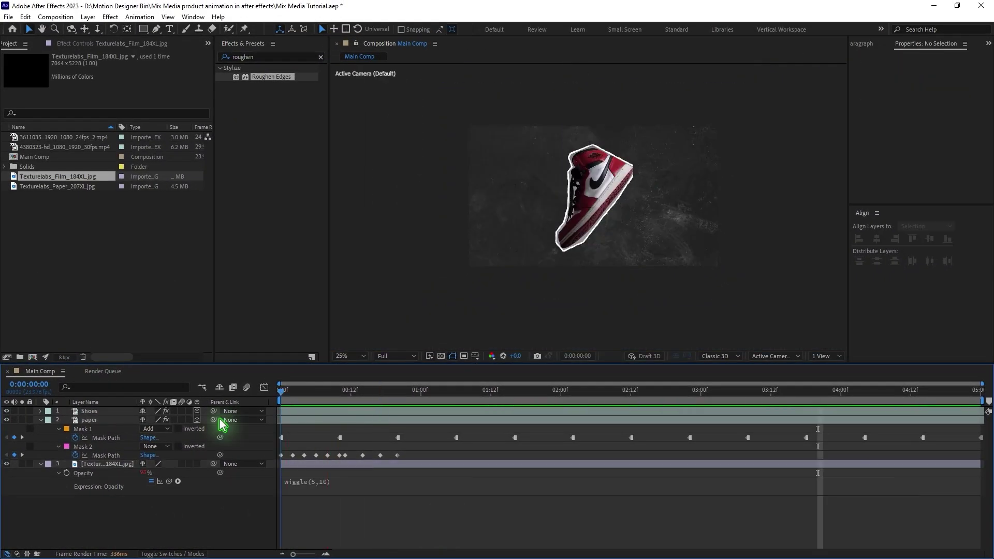
# Collapse the paper and texture layers' properties and make the texture layer 3D.
pyautogui.click(41, 419)
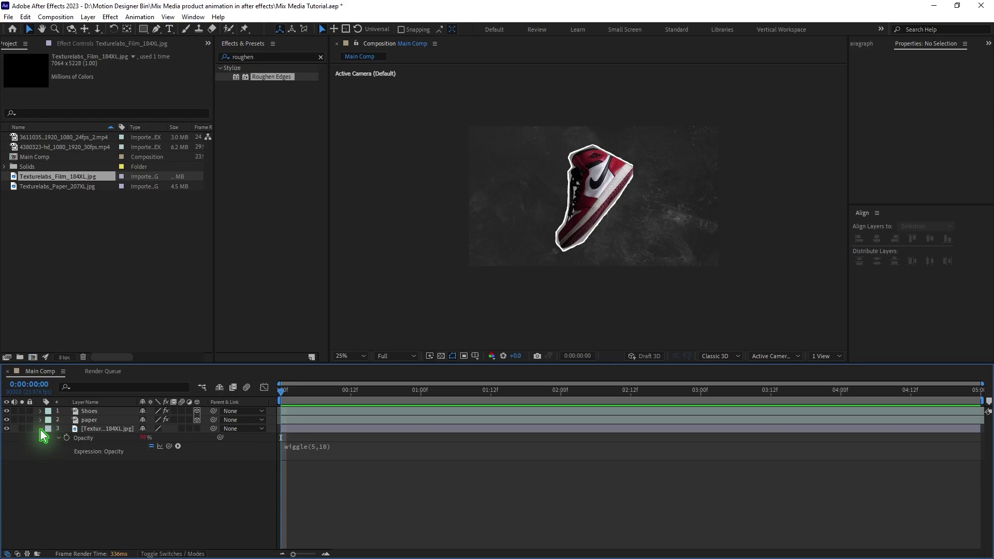
pyautogui.click(40, 429)
pyautogui.click(197, 429)
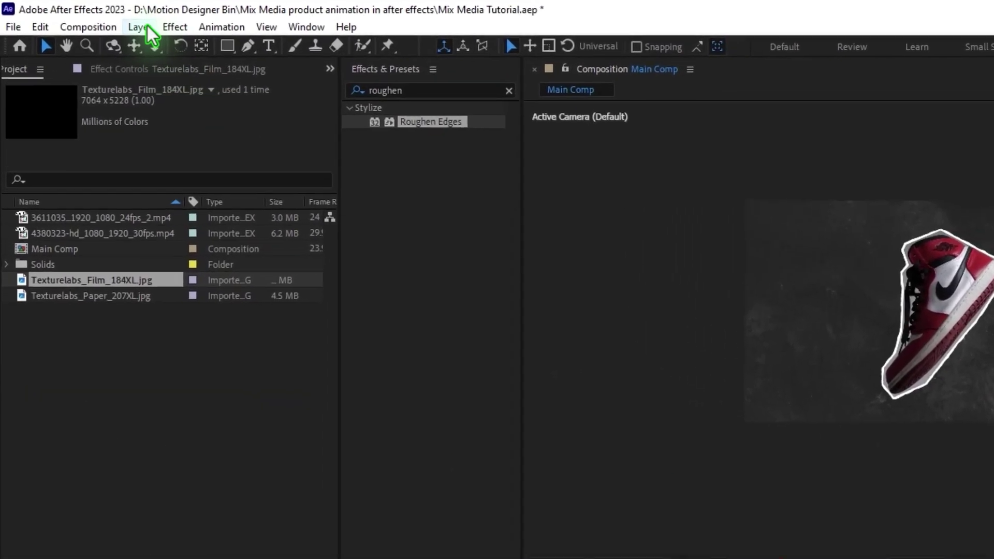
# Create a two-node camera with the 50mm preset.
pyautogui.click(88, 16)
pyautogui.moveTo(99, 29)
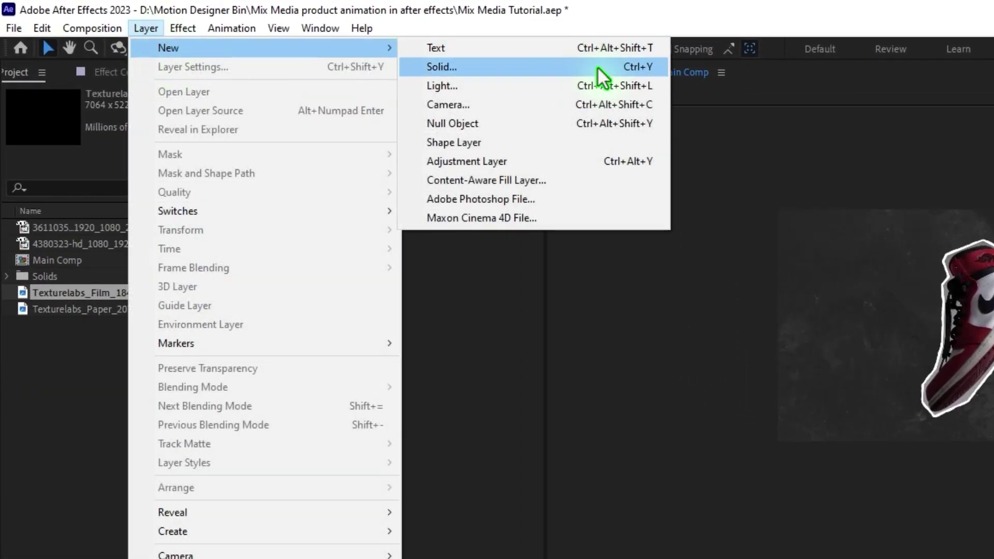
pyautogui.click(524, 104)
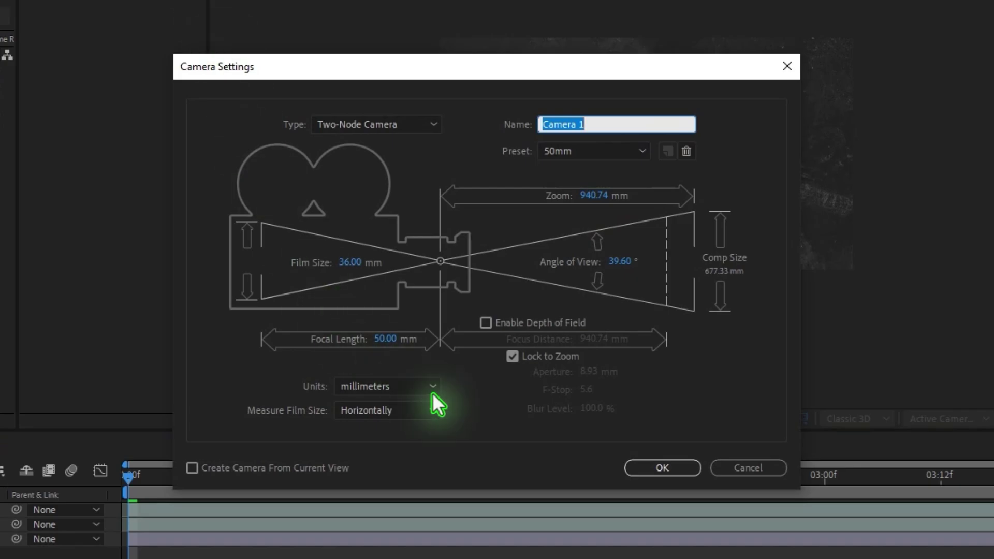
pyautogui.click(665, 468)
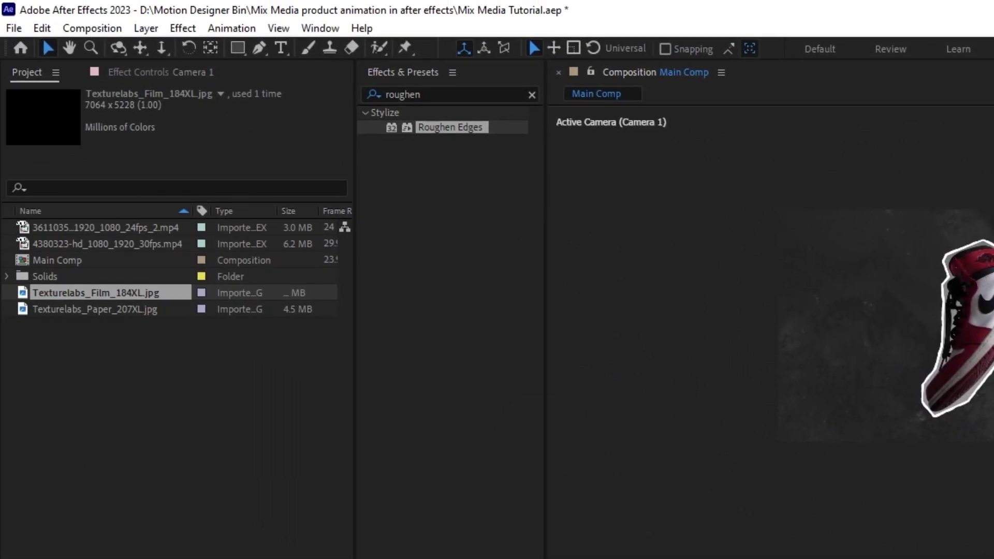
# Add a 3D null object above the camera layer.
pyautogui.click(146, 28)
pyautogui.moveTo(170, 52)
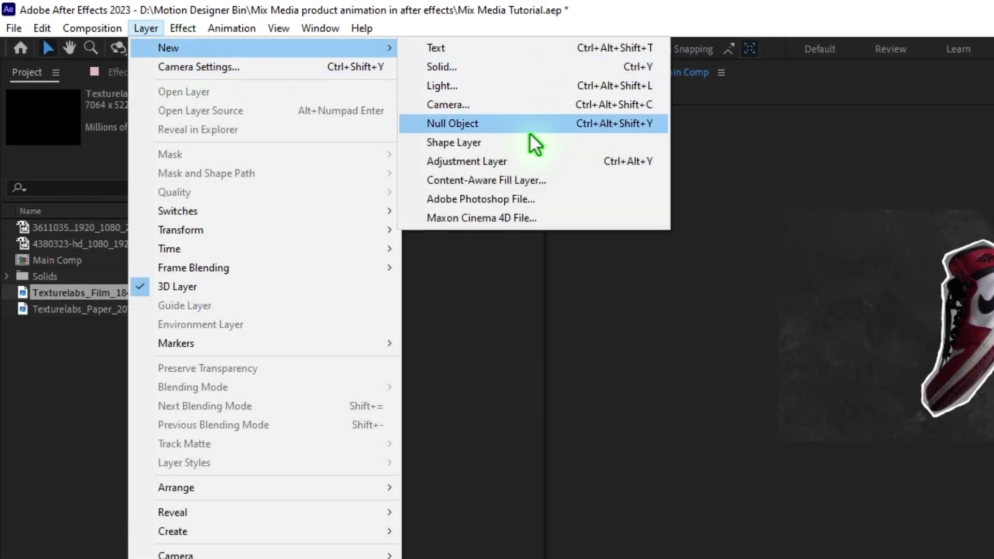
pyautogui.click(529, 131)
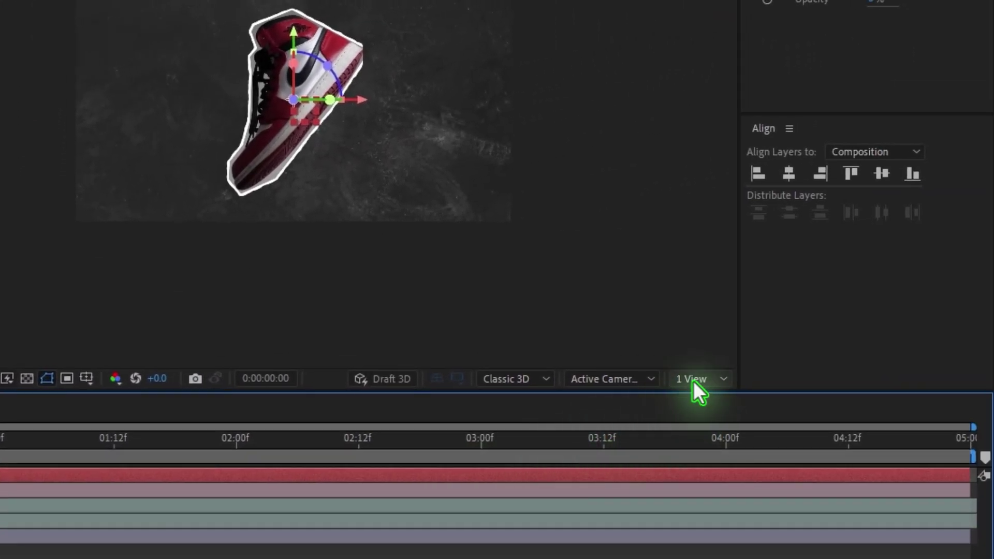
# Split the composition viewer into 2 Views, with the Top view beside the camera view.
pyautogui.click(695, 379)
pyautogui.click(704, 418)
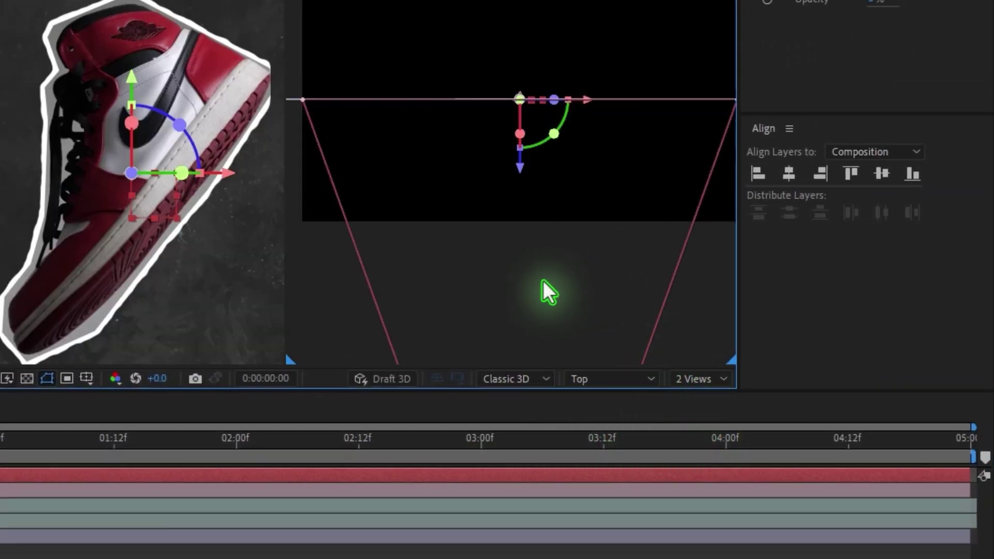
pyautogui.click(595, 381)
pyautogui.click(622, 507)
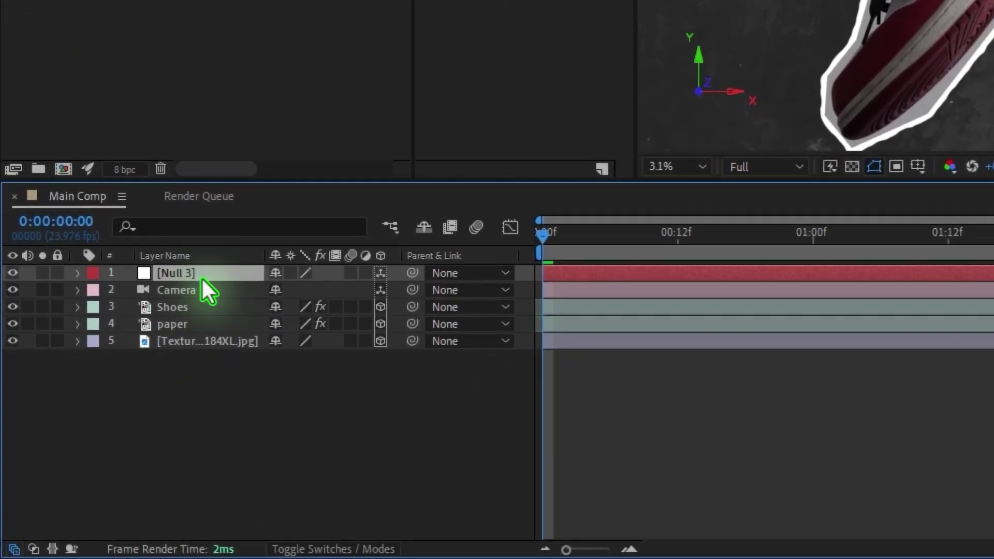
# Parent Camera 1 to the new null and reveal the null's Position and Rotation properties.
pyautogui.click(34, 431)
pyautogui.moveTo(420, 284); pyautogui.dragTo(181, 269)
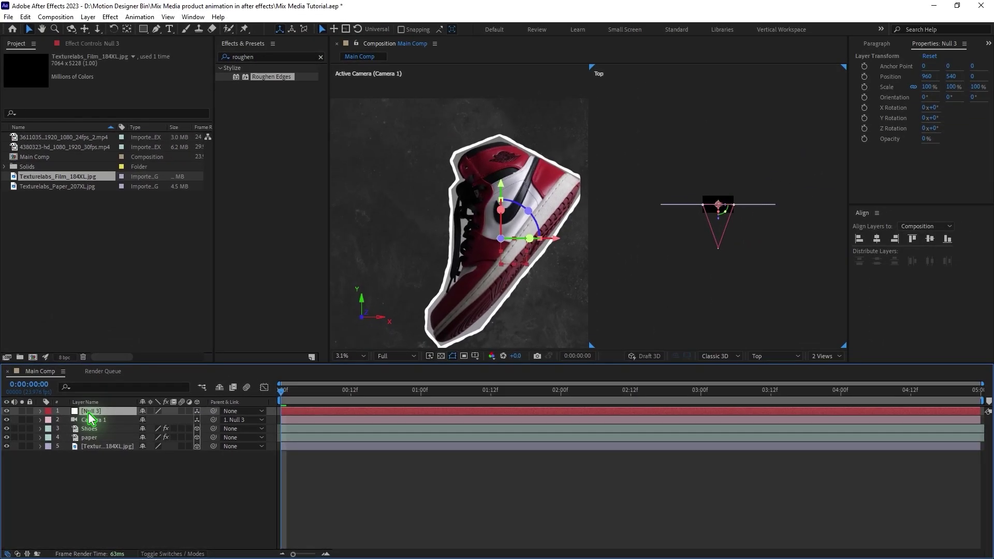
pyautogui.press('p')
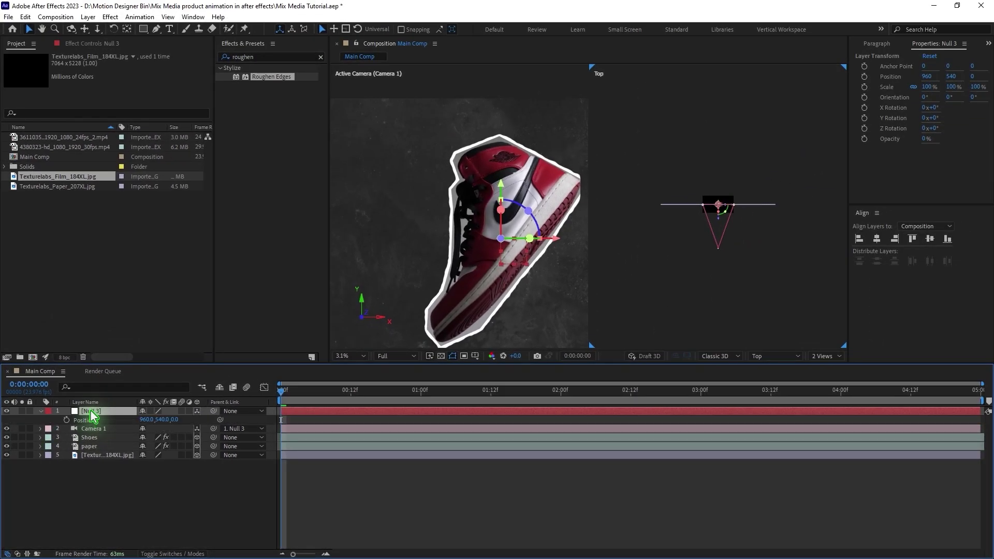
pyautogui.hotkey('shift', 'r')
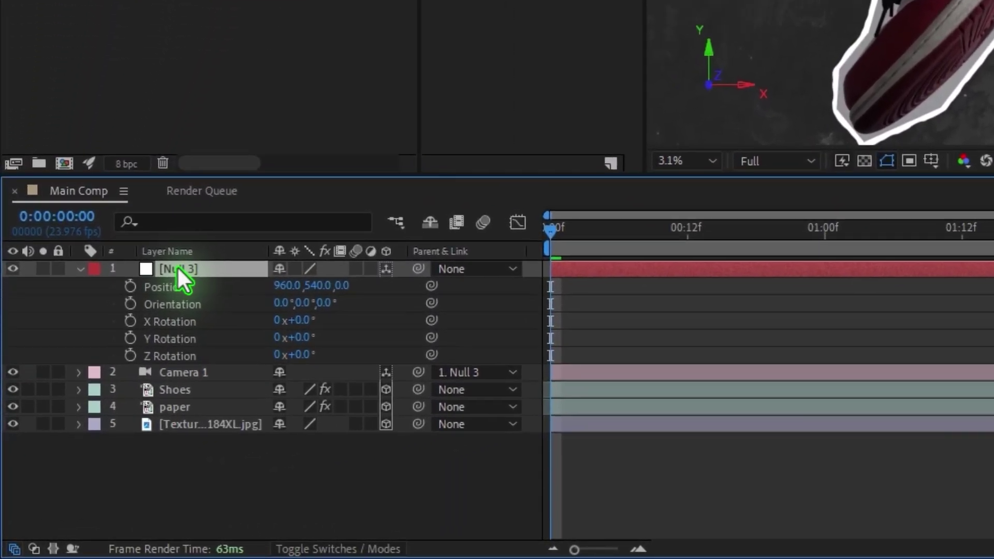
# Keyframe the null's Position and Orientation at 0:00:03:00, and return the playhead to 0:00:00:00.
pyautogui.moveTo(552, 231); pyautogui.dragTo(982, 389)
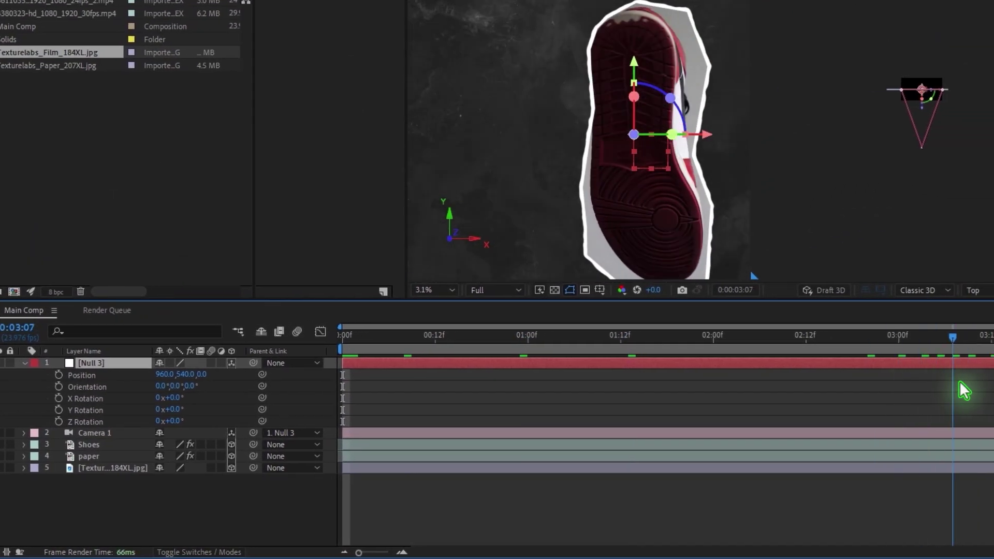
pyautogui.moveTo(903, 381); pyautogui.dragTo(904, 381)
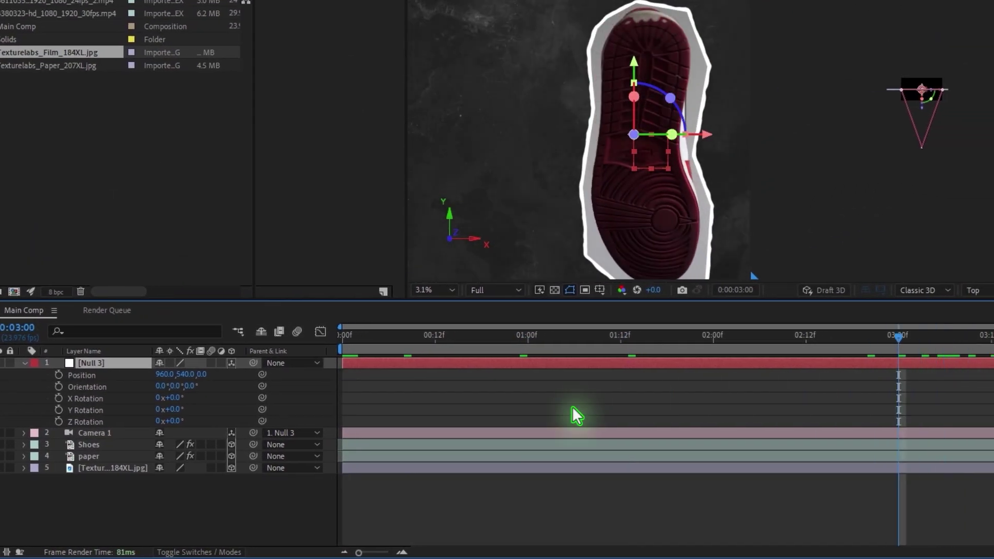
pyautogui.click(59, 387)
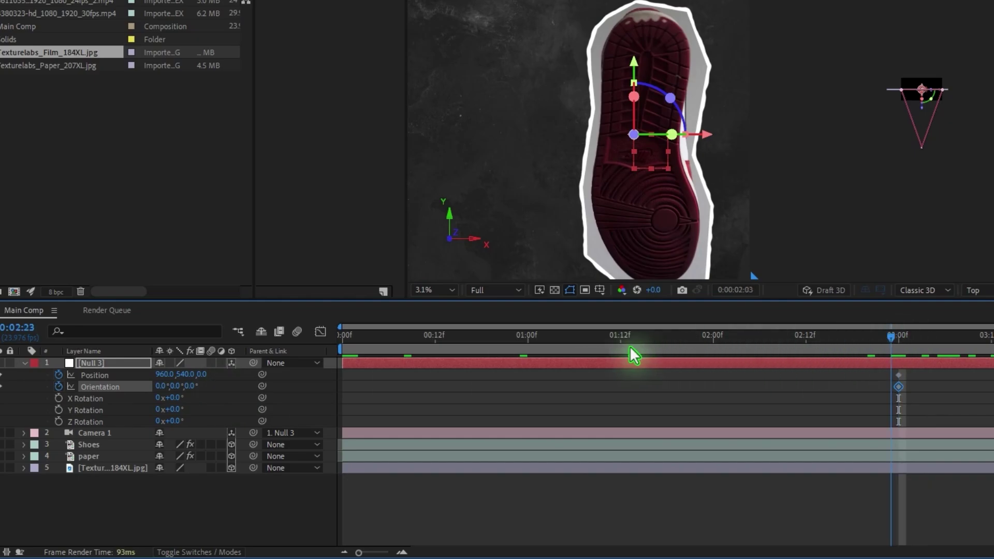
pyautogui.moveTo(629, 347); pyautogui.dragTo(331, 360)
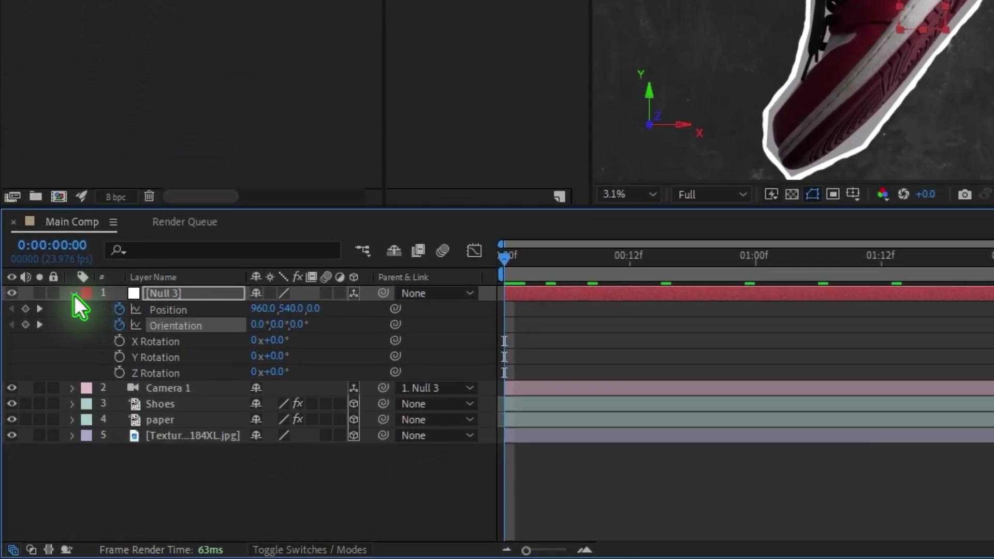
# Collapse the null's properties and rename the film texture layer as BG.
pyautogui.click(40, 411)
pyautogui.click(180, 358)
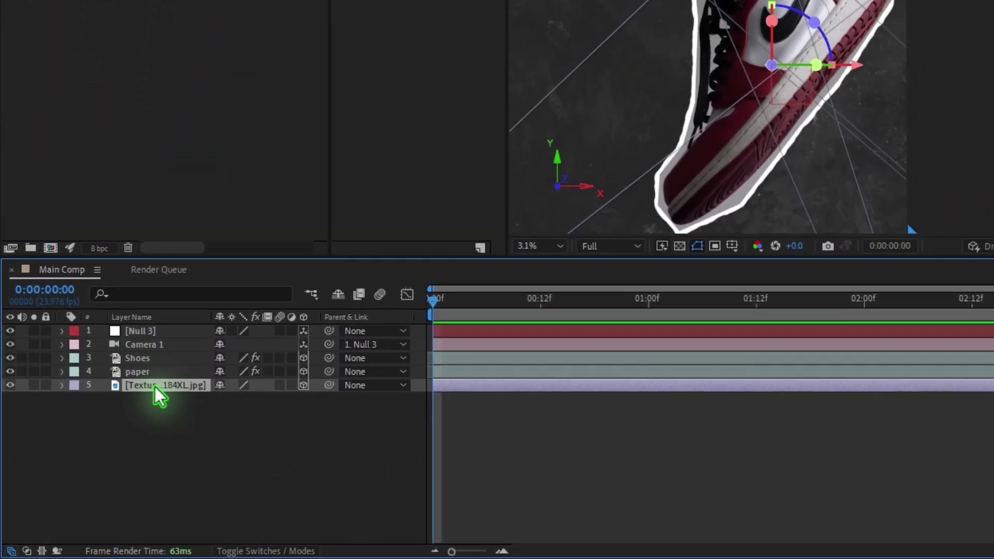
pyautogui.press('Return')
pyautogui.write('BG')
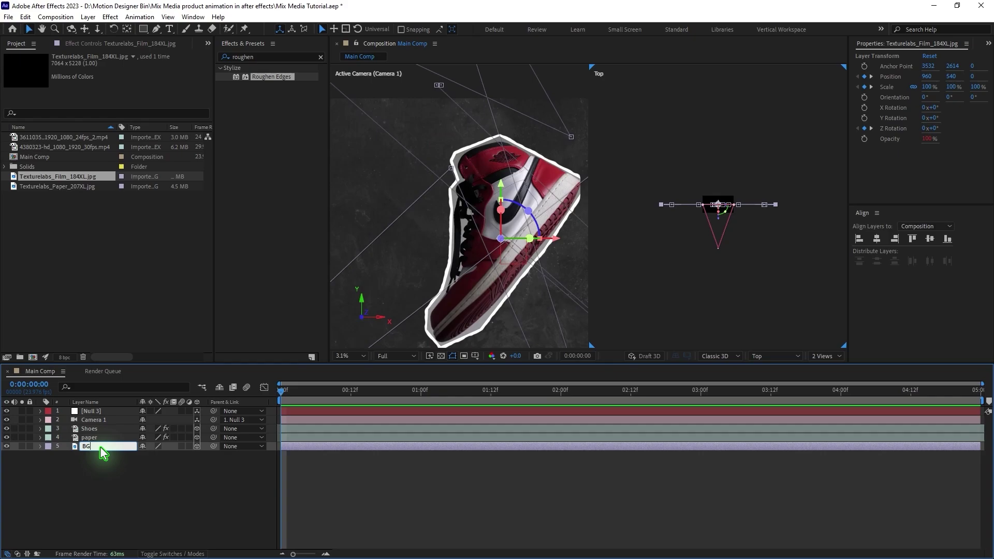
pyautogui.press('Return')
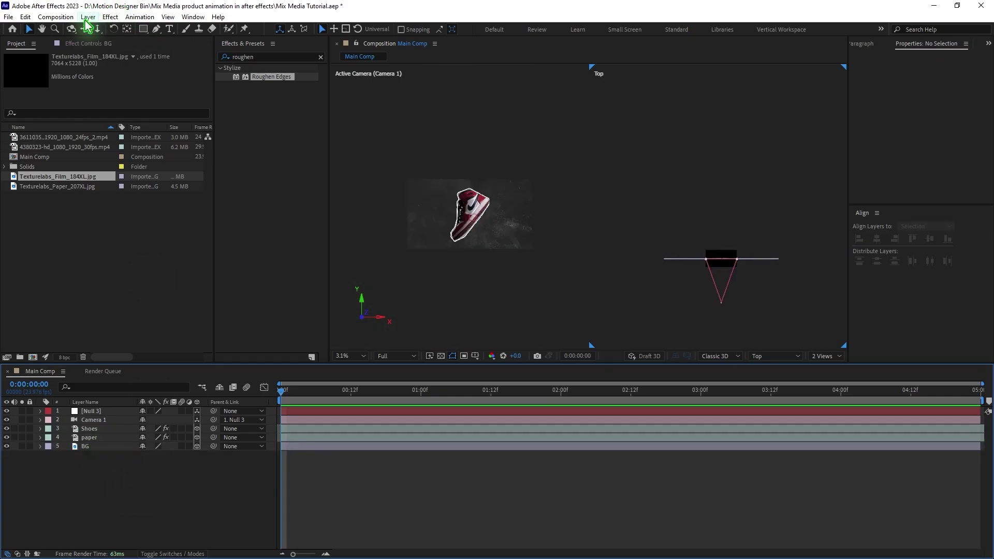
# Create a 3D null object directly above the BG layer and parent BG to it.
pyautogui.click(88, 17)
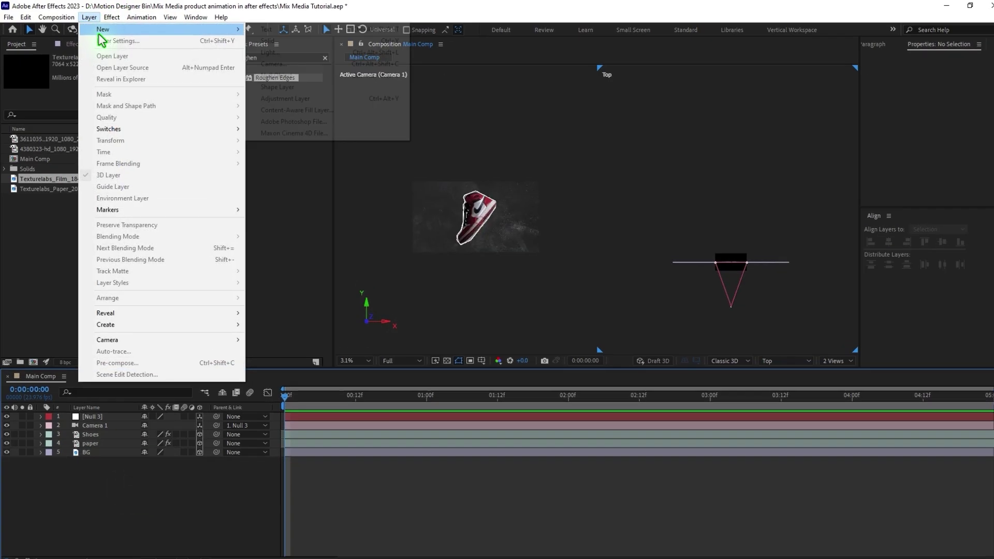
pyautogui.moveTo(103, 28)
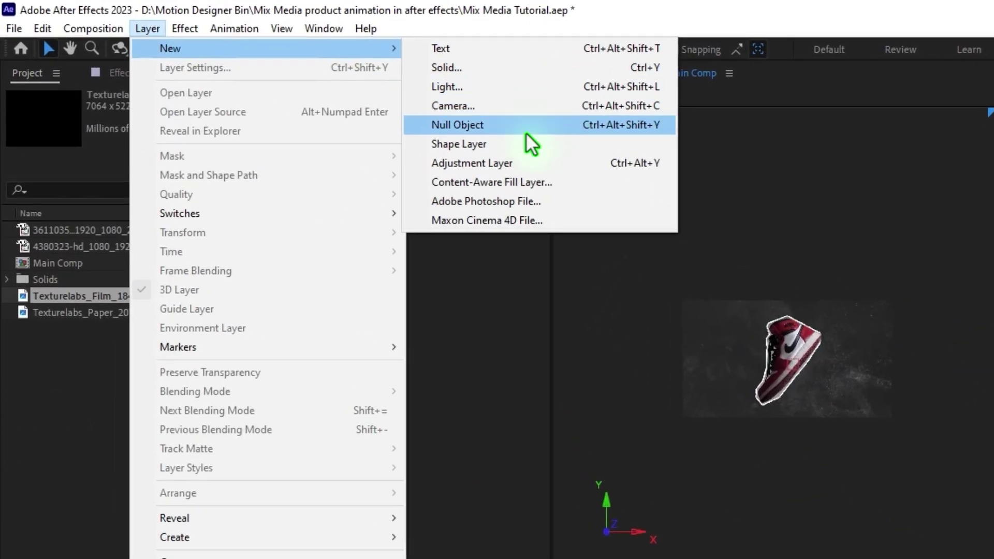
pyautogui.click(526, 129)
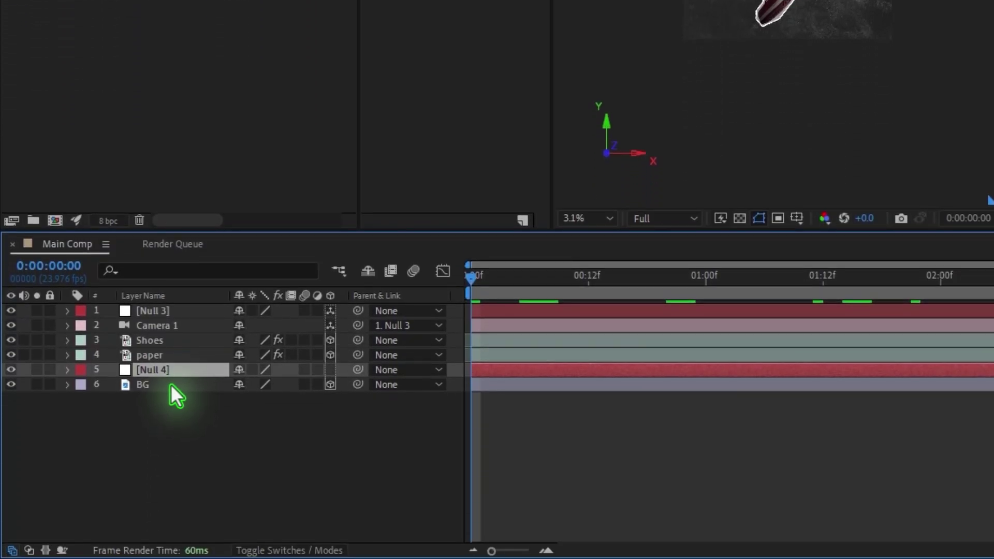
pyautogui.click(171, 384)
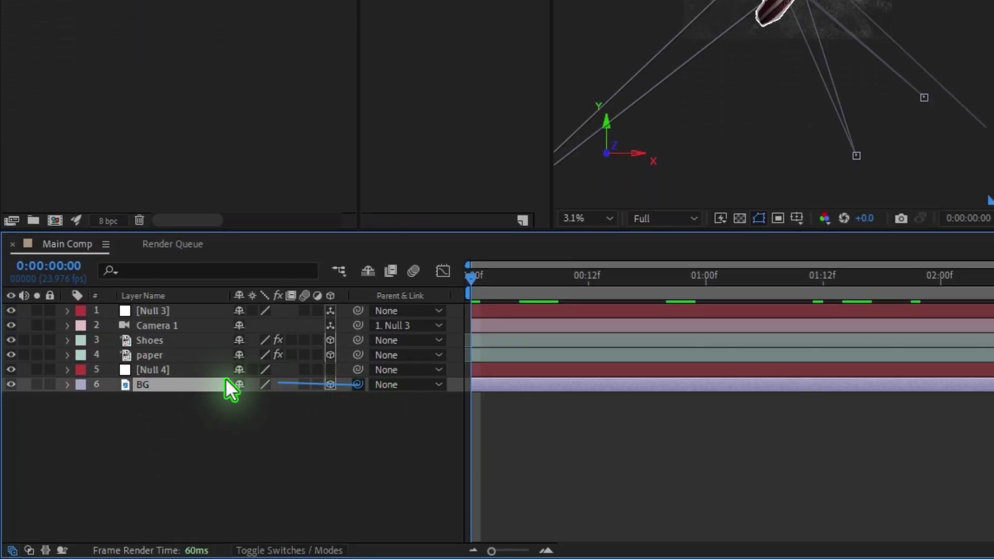
pyautogui.moveTo(226, 388); pyautogui.dragTo(160, 373)
pyautogui.click(160, 374)
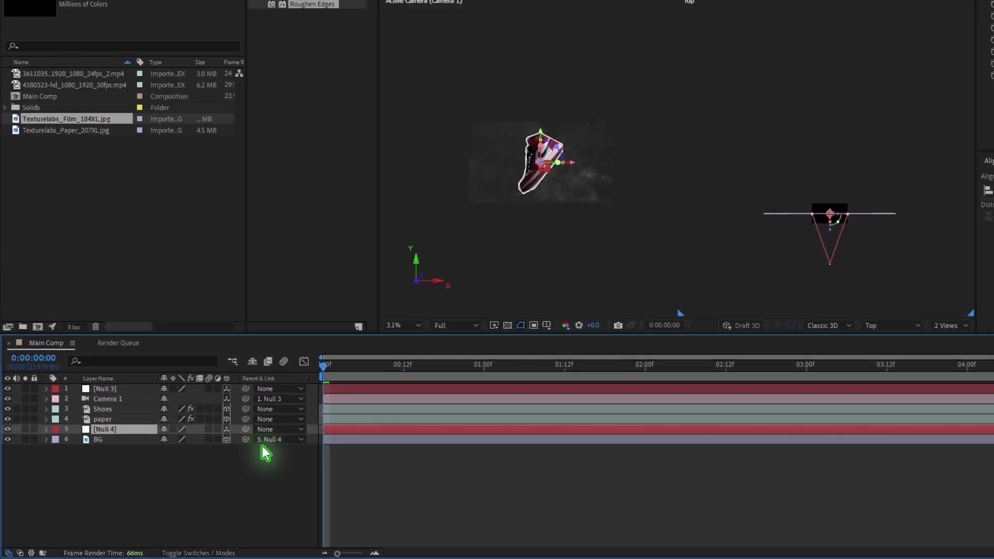
# Push the background null back in depth to a Z Position of 8322 and set its Scale to 167%.
pyautogui.press('p')
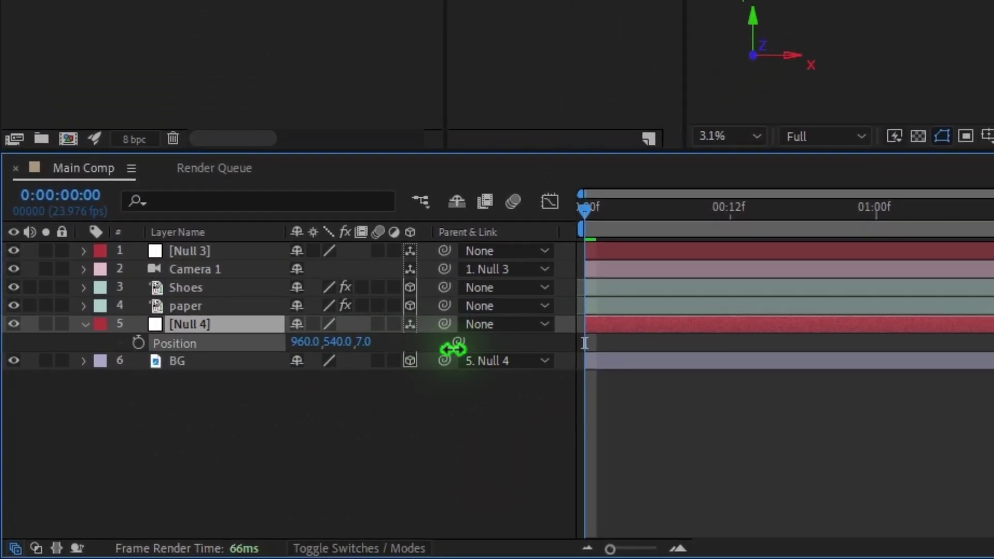
pyautogui.moveTo(453, 349); pyautogui.dragTo(991, 467)
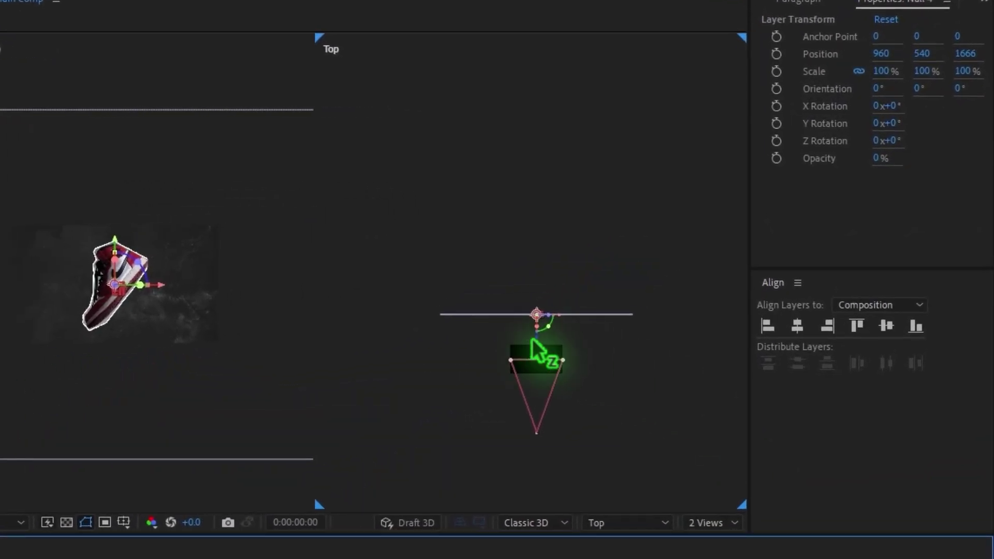
pyautogui.moveTo(529, 318); pyautogui.dragTo(520, 146)
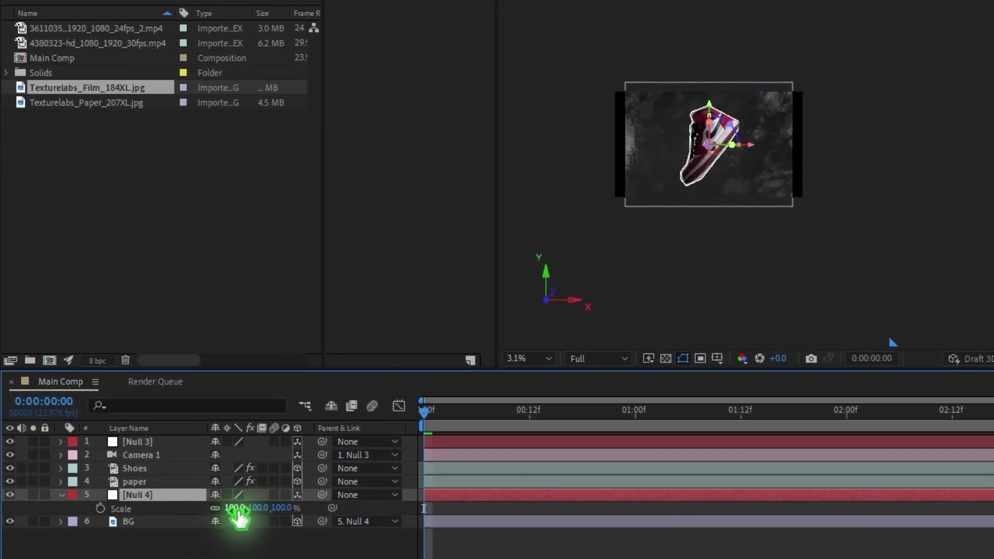
pyautogui.moveTo(238, 515); pyautogui.dragTo(266, 484)
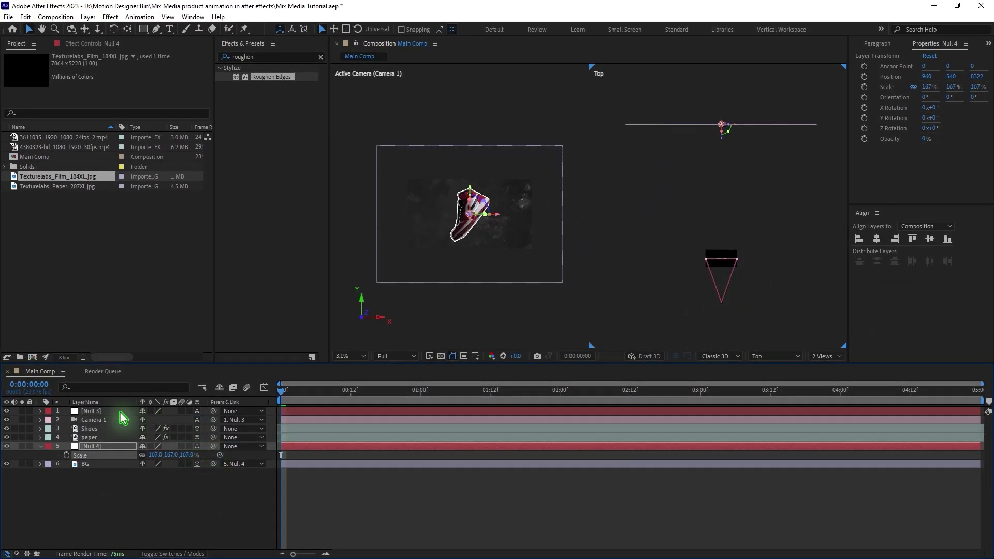
# At 0:00:00:00, reveal the camera null's keyframed properties and set its Position to 988, 452, 3951 and its Z Orientation to 45°.
pyautogui.click(90, 412)
pyautogui.press('u')
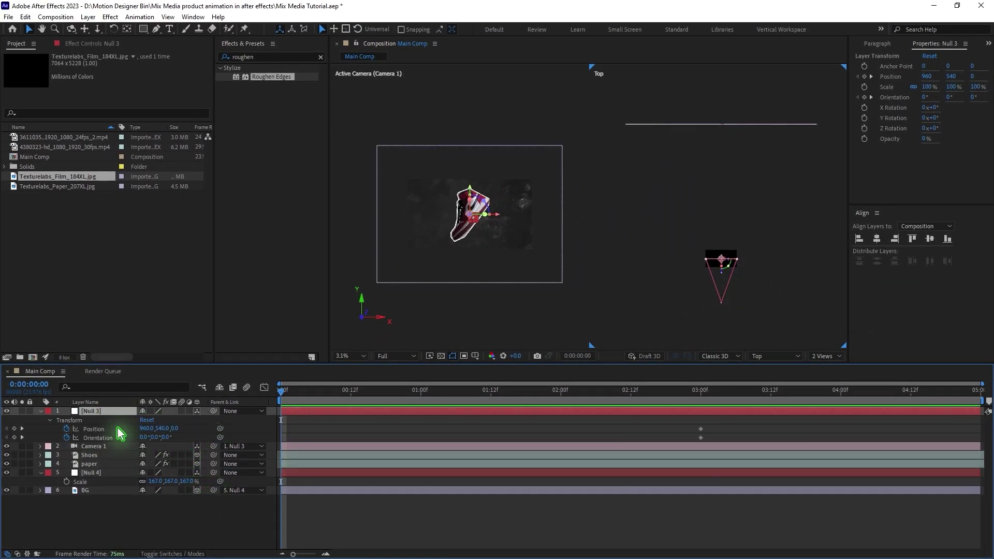
pyautogui.moveTo(175, 428); pyautogui.dragTo(385, 432)
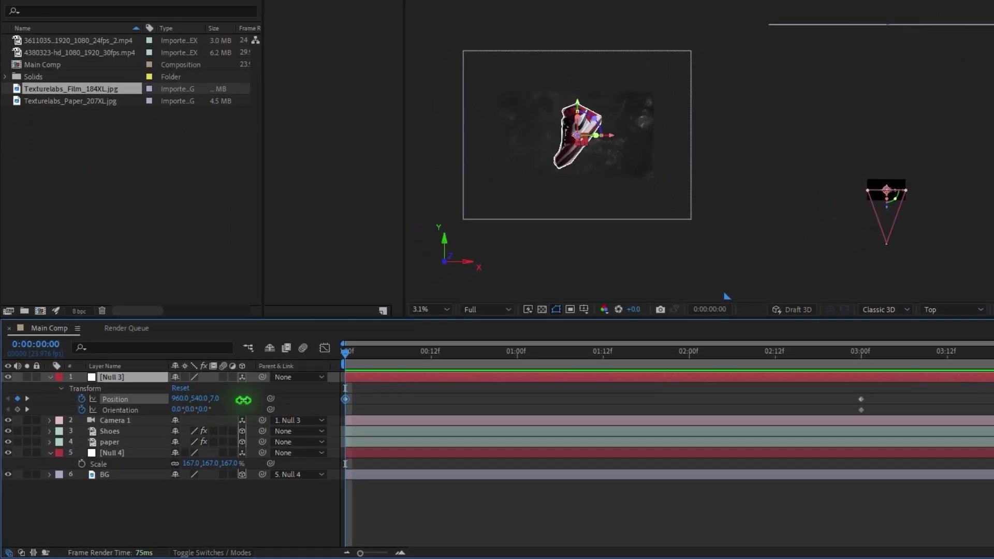
pyautogui.moveTo(477, 401); pyautogui.dragTo(993, 400)
pyautogui.moveTo(232, 395); pyautogui.dragTo(573, 414)
pyautogui.scroll(1, 595, 101)
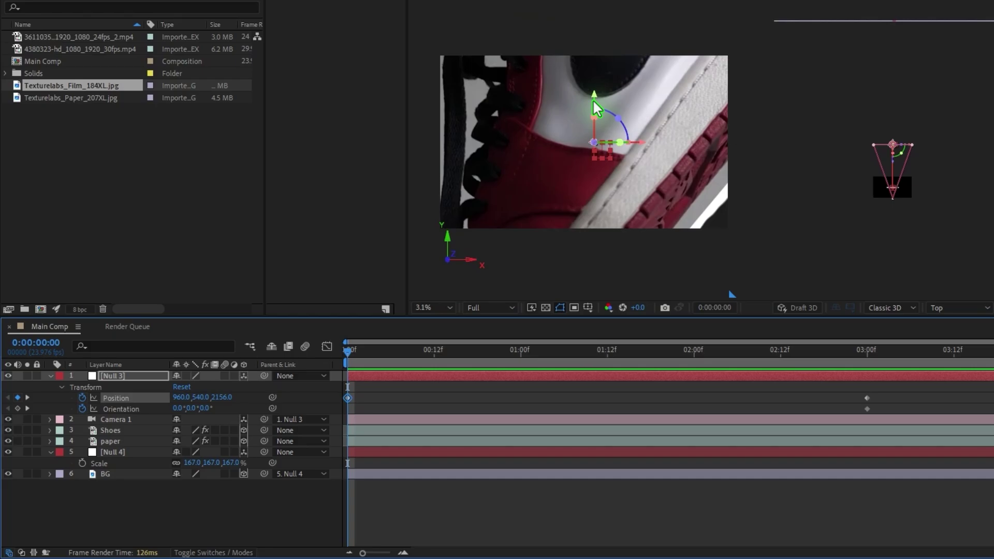
pyautogui.scroll(2, 597, 104)
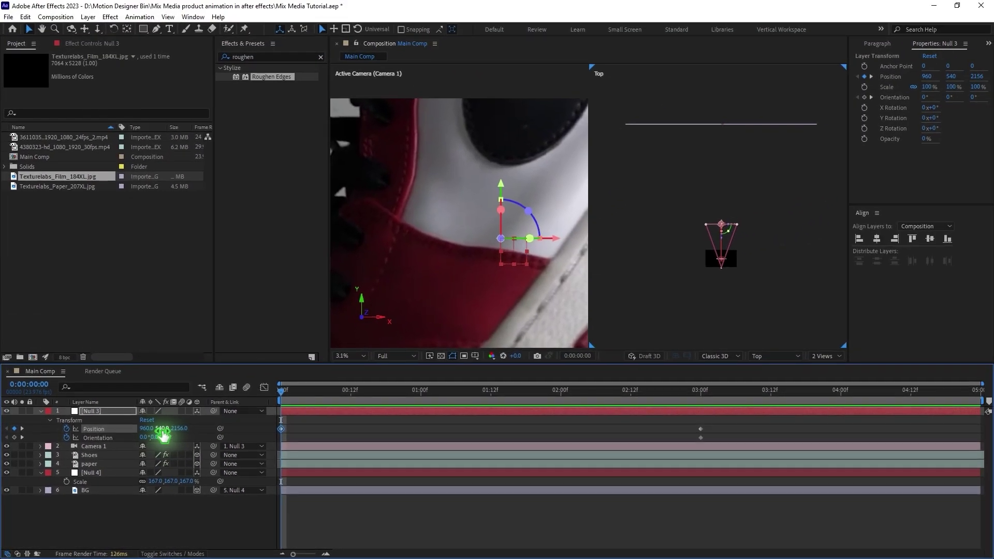
pyautogui.moveTo(189, 431); pyautogui.dragTo(87, 461)
pyautogui.moveTo(181, 428); pyautogui.dragTo(463, 433)
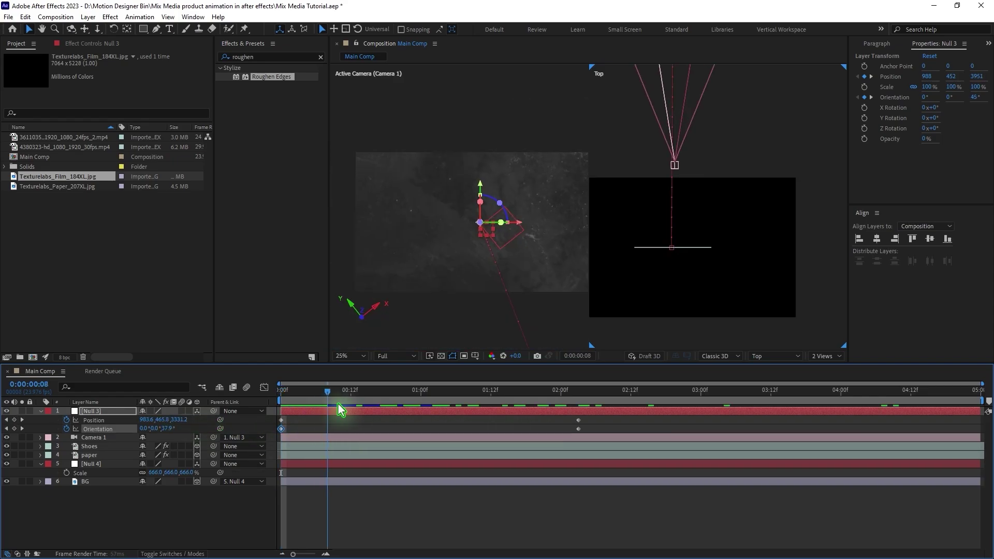
# At 0:00:00:18, keyframe the camera null's Position to X 923.1 and Y 461.1 to place the camera inside the shoe's black swoosh.
pyautogui.moveTo(403, 412)
pyautogui.mouseDown()
pyautogui.moveTo(418, 411)
pyautogui.moveTo(398, 414)
pyautogui.mouseUp()
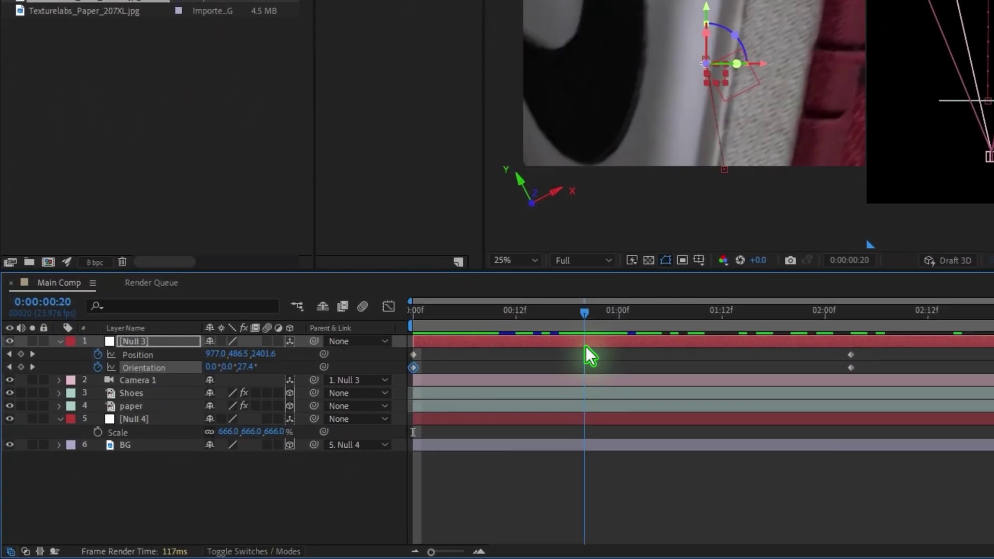
pyautogui.moveTo(582, 348); pyautogui.dragTo(570, 352)
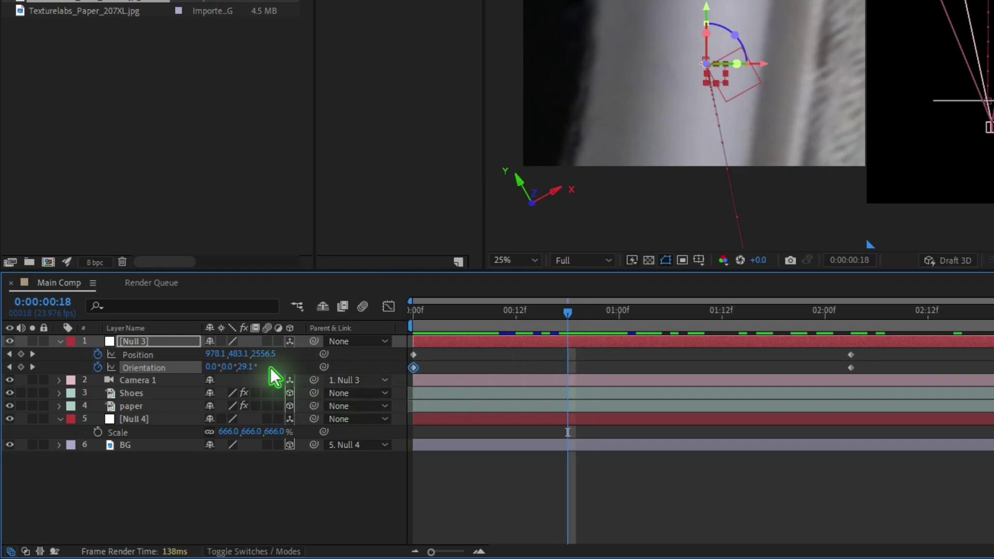
pyautogui.moveTo(233, 360); pyautogui.dragTo(209, 354)
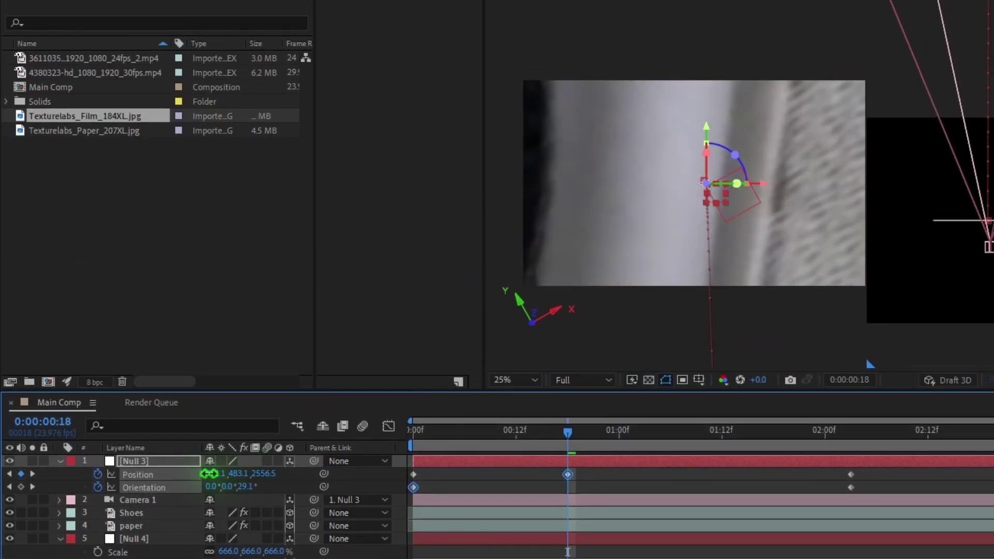
pyautogui.moveTo(210, 473); pyautogui.dragTo(175, 474)
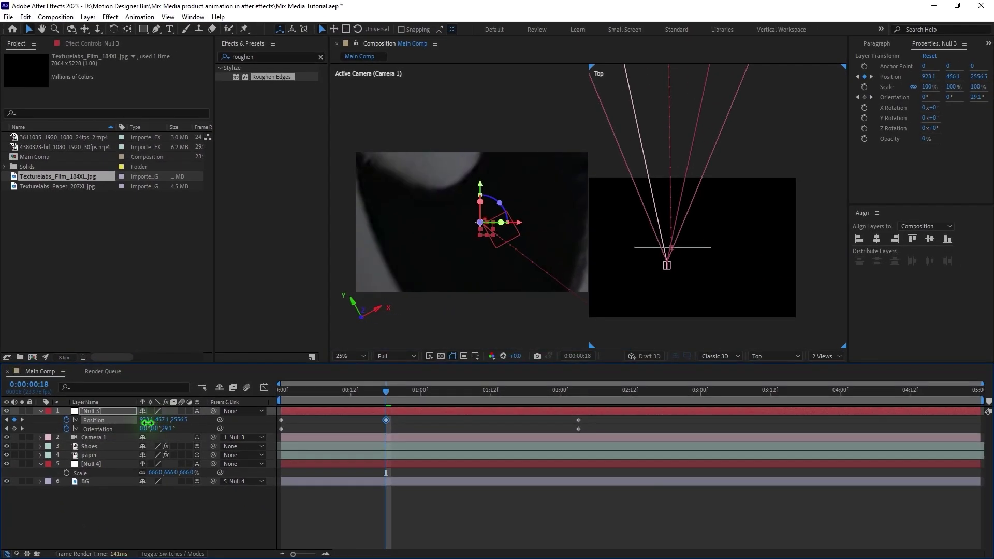
pyautogui.moveTo(378, 394); pyautogui.dragTo(347, 399)
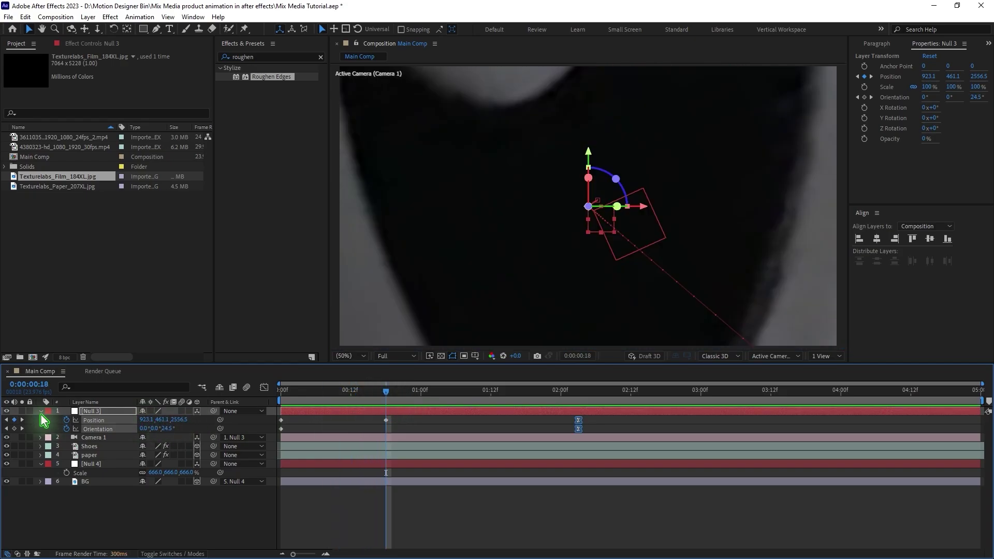
# Collapse both nulls' properties and reveal the masks of the Shoes and paper layers.
pyautogui.click(41, 412)
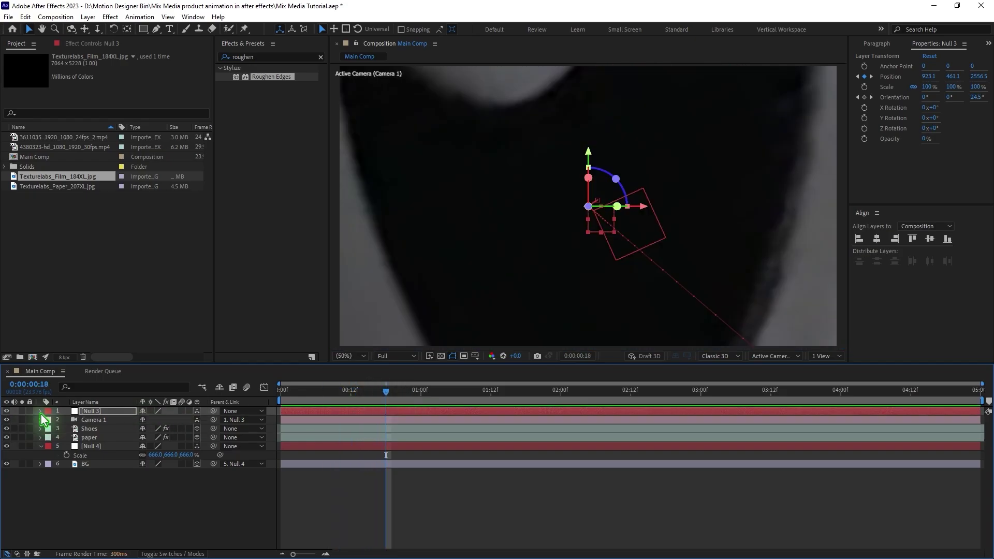
pyautogui.click(41, 446)
pyautogui.click(97, 438)
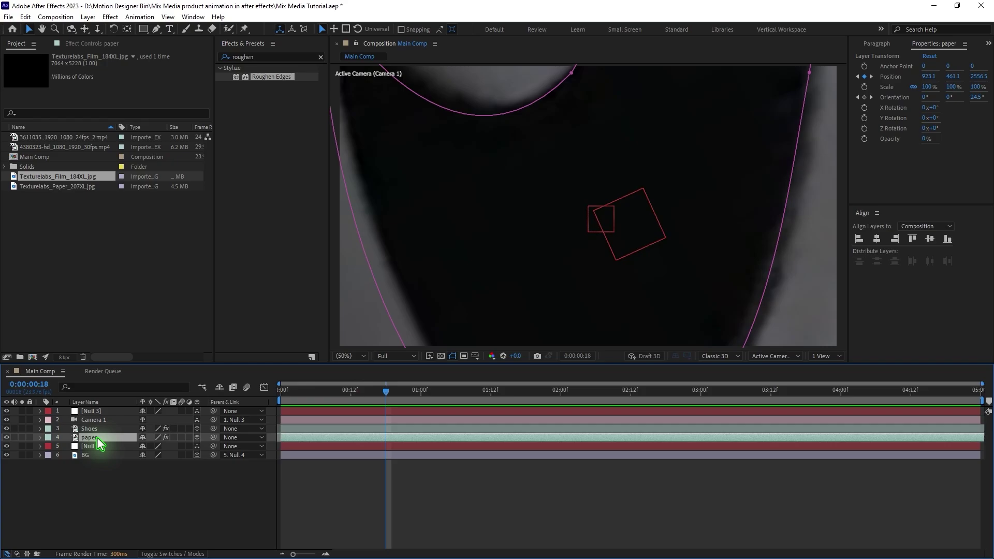
pyautogui.click(97, 429)
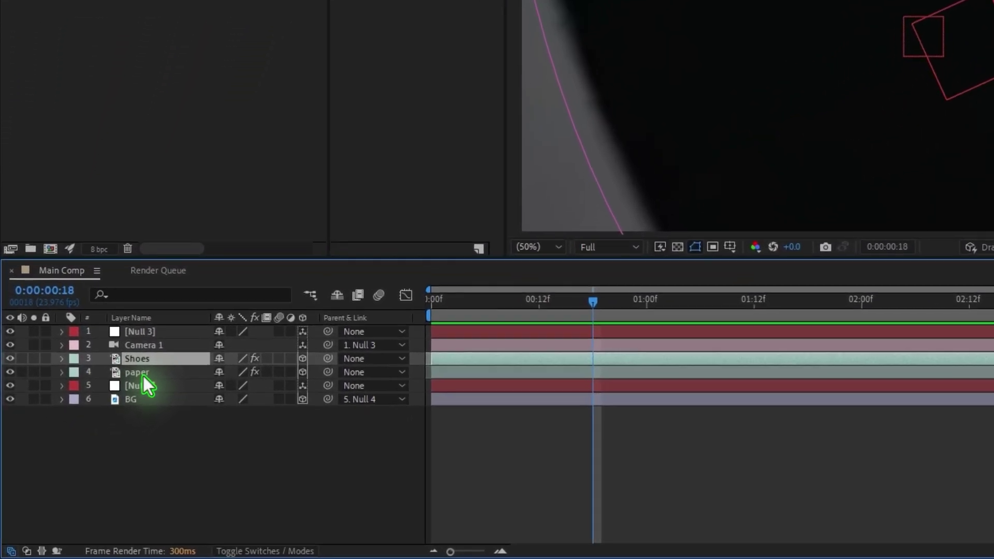
pyautogui.keyDown('ctrl'); pyautogui.click(144, 373); pyautogui.keyUp('ctrl')
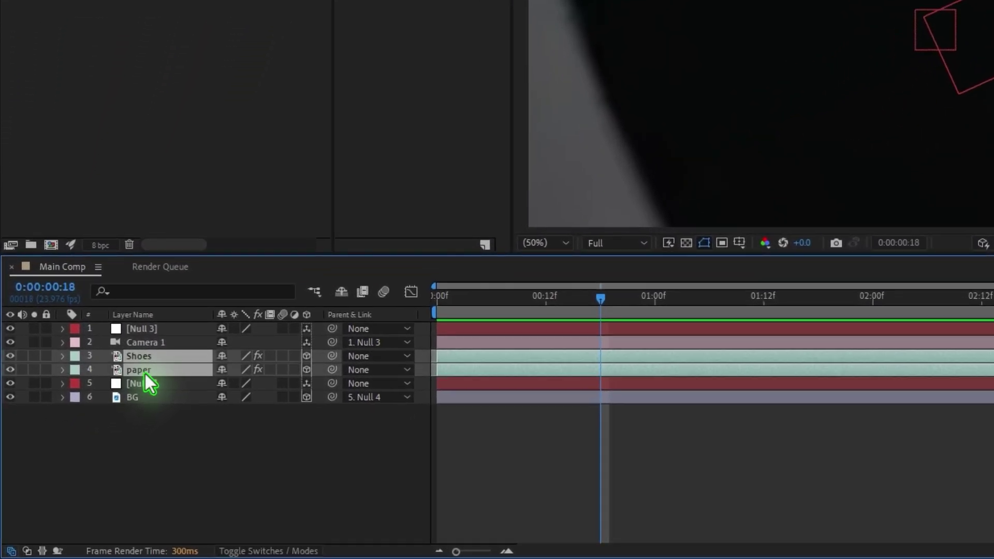
pyautogui.press('m')
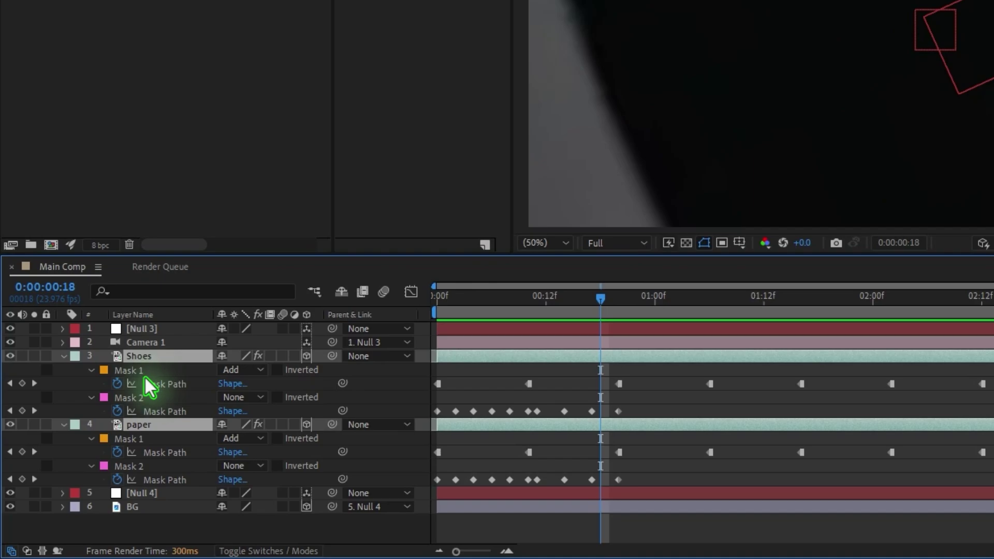
# Set Mask 2 to Subtract on both the Shoes and paper layers.
pyautogui.click(133, 400)
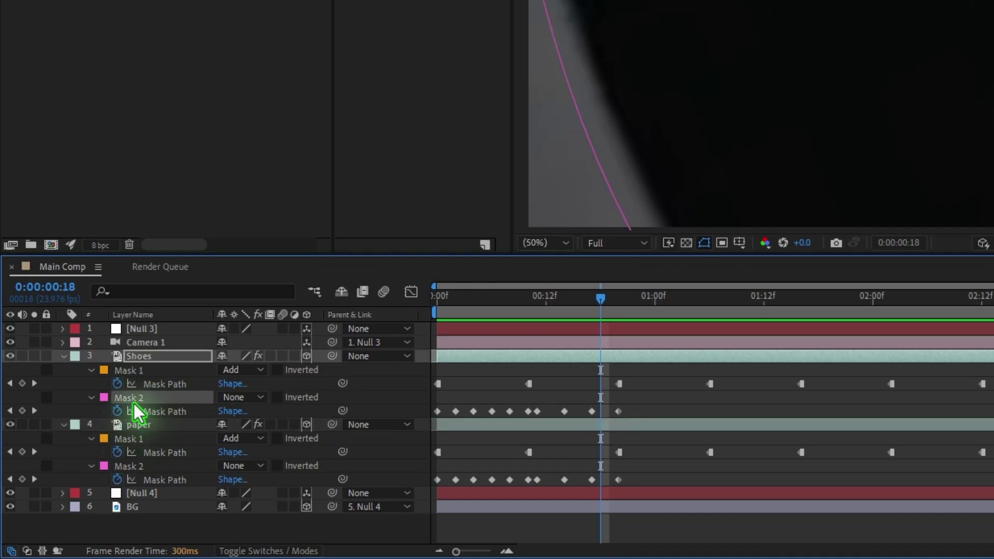
pyautogui.click(242, 397)
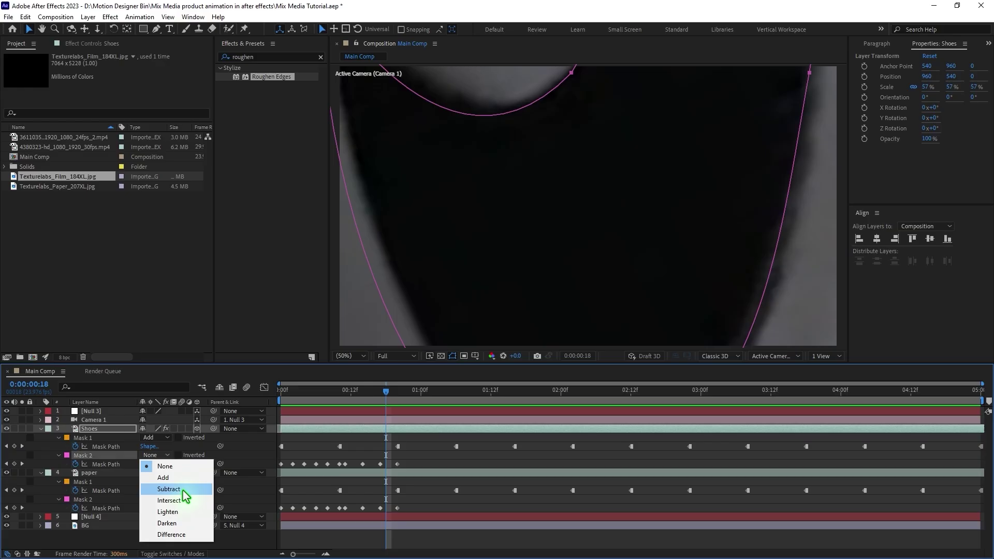
pyautogui.click(179, 490)
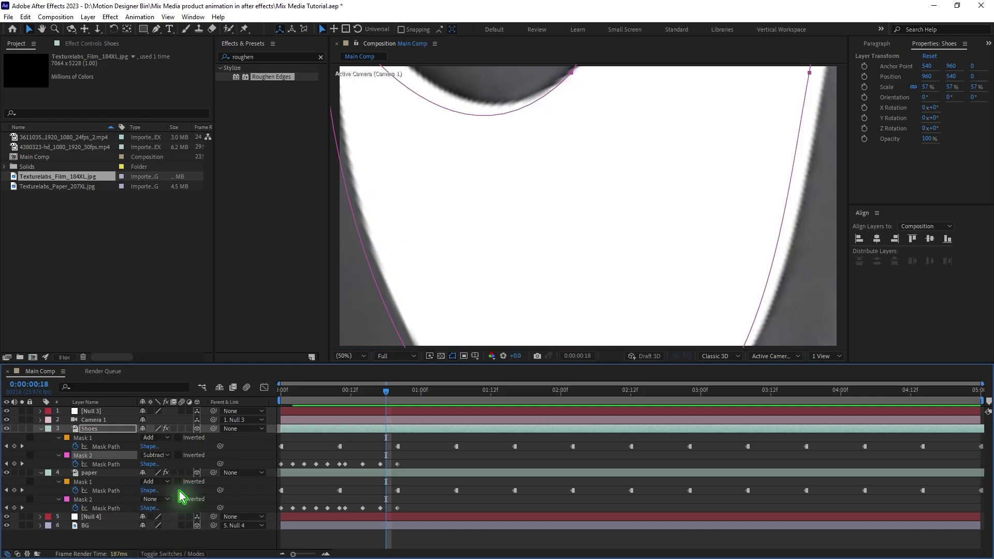
pyautogui.click(161, 501)
pyautogui.click(167, 499)
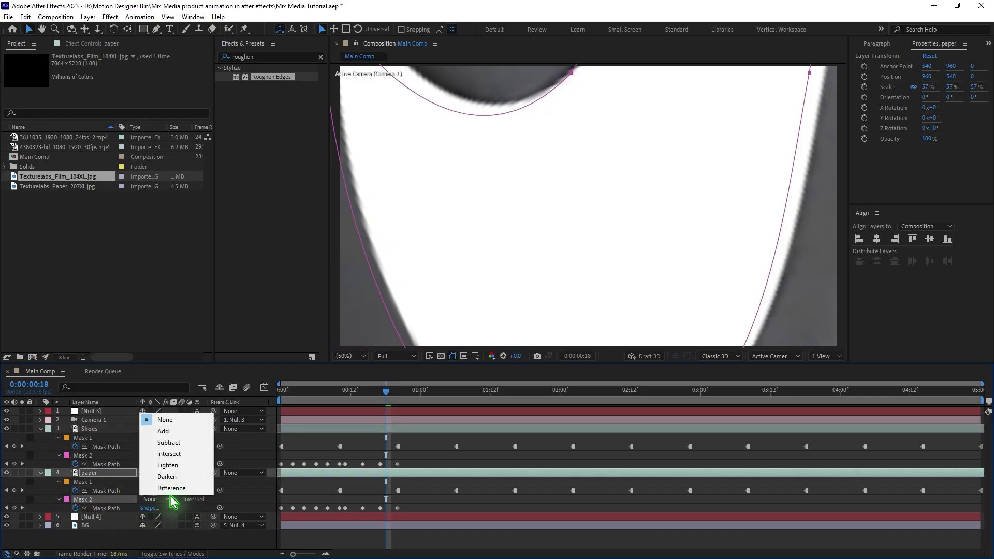
pyautogui.click(169, 443)
# Collapse the Shoes and paper mask properties and split the Shoes layer at 0:00:00:22.
pyautogui.moveTo(352, 397); pyautogui.dragTo(409, 446)
pyautogui.click(412, 455)
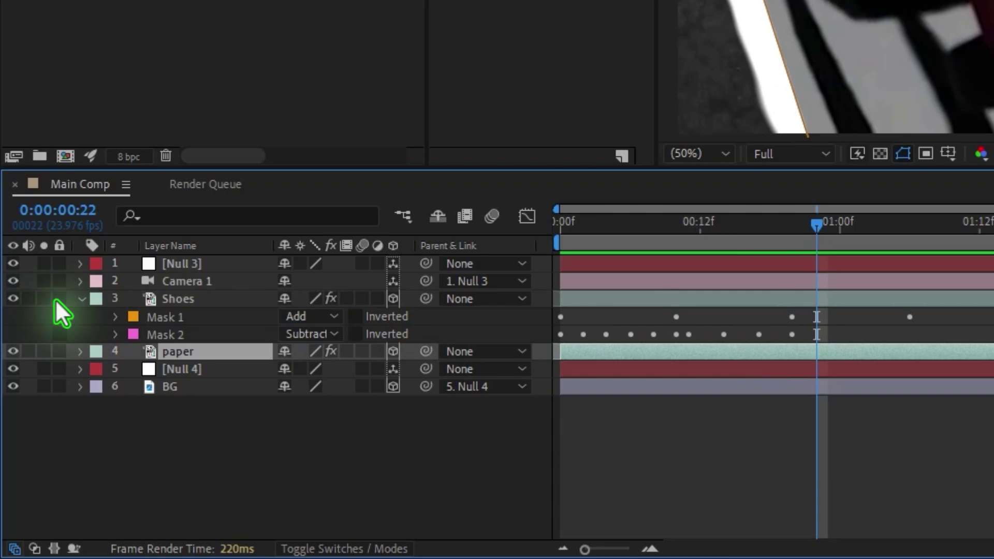
pyautogui.click(82, 297)
pyautogui.click(214, 302)
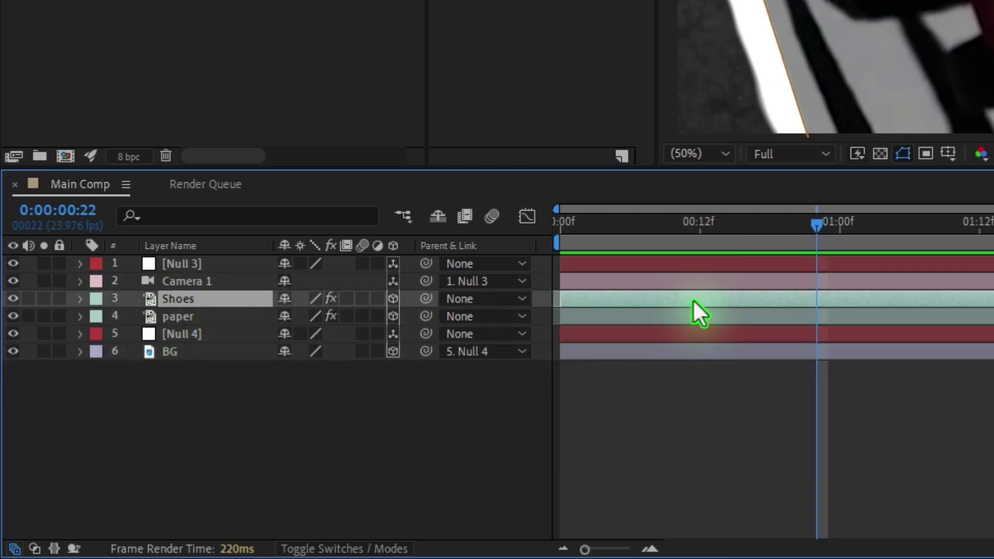
pyautogui.hotkey('ctrl', 'shift', 'd')
pyautogui.click(849, 426)
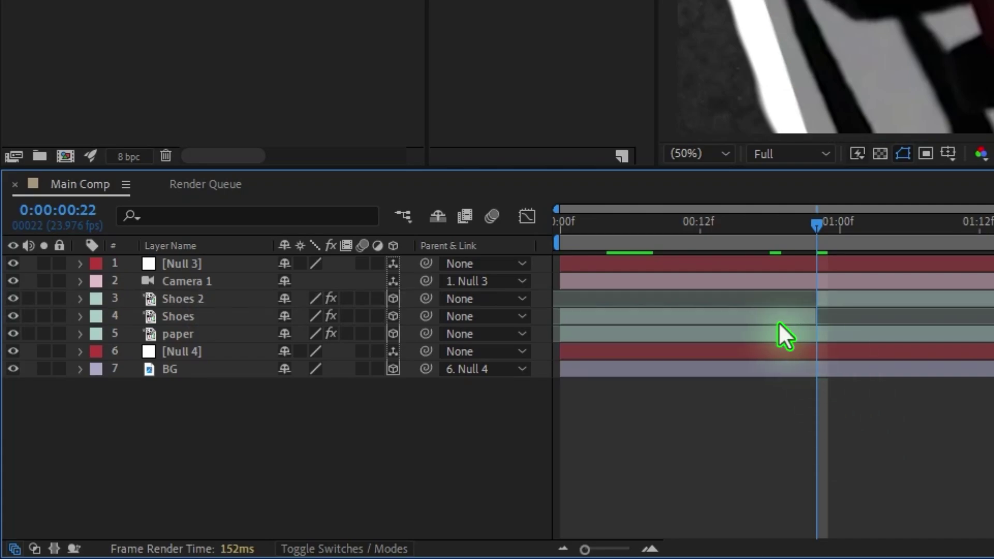
# Reveal the masks of the second Shoes segment and set its Mask 2 mode to None.
pyautogui.click(778, 320)
pyautogui.click(879, 302)
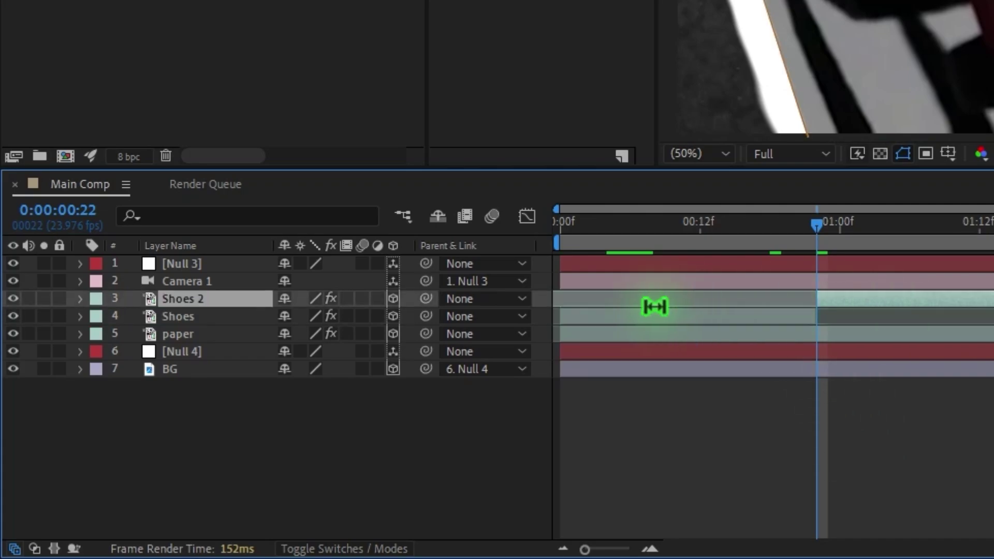
pyautogui.press('m')
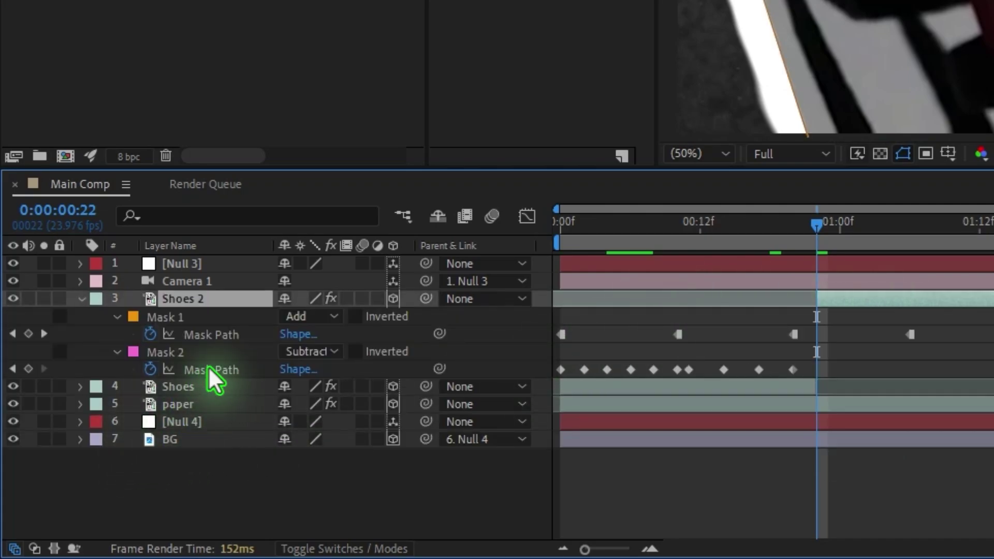
pyautogui.click(307, 352)
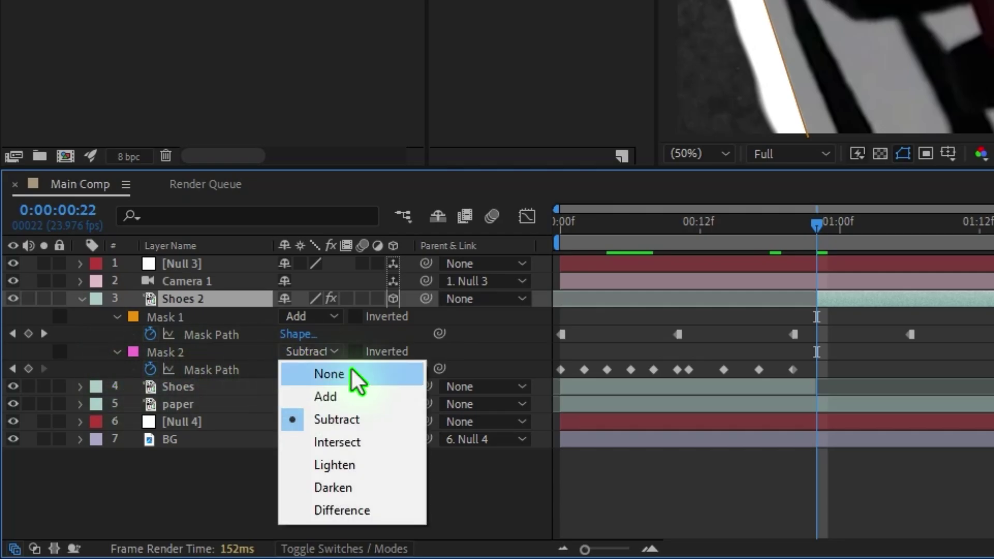
pyautogui.click(351, 373)
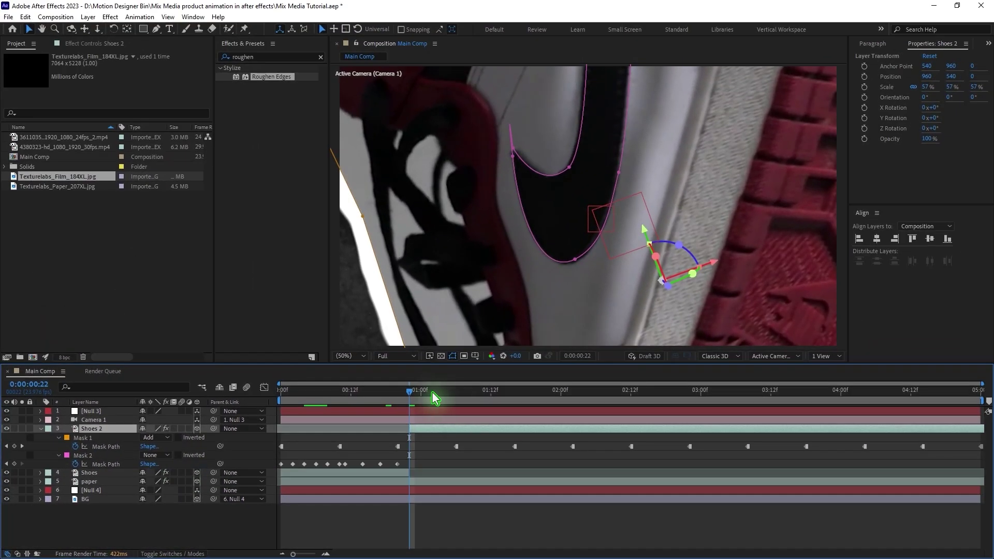
# Return to the start of the timeline and set the label color of the first Shoes segment to Yellow.
pyautogui.moveTo(417, 393); pyautogui.dragTo(542, 408)
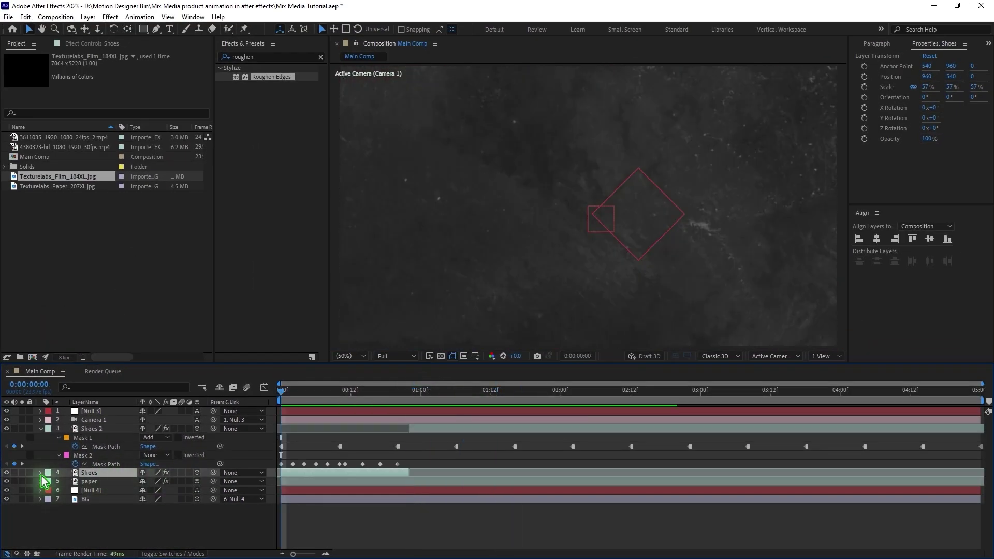
pyautogui.click(48, 473)
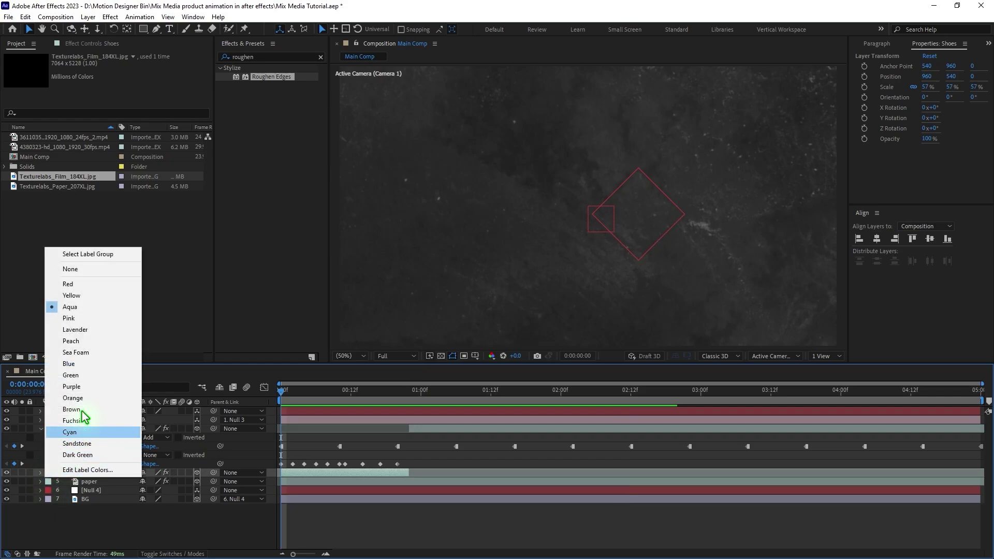
pyautogui.click(95, 296)
# Show the composition in 2 Views and duplicate the yellow Shoes layer four times.
pyautogui.click(827, 356)
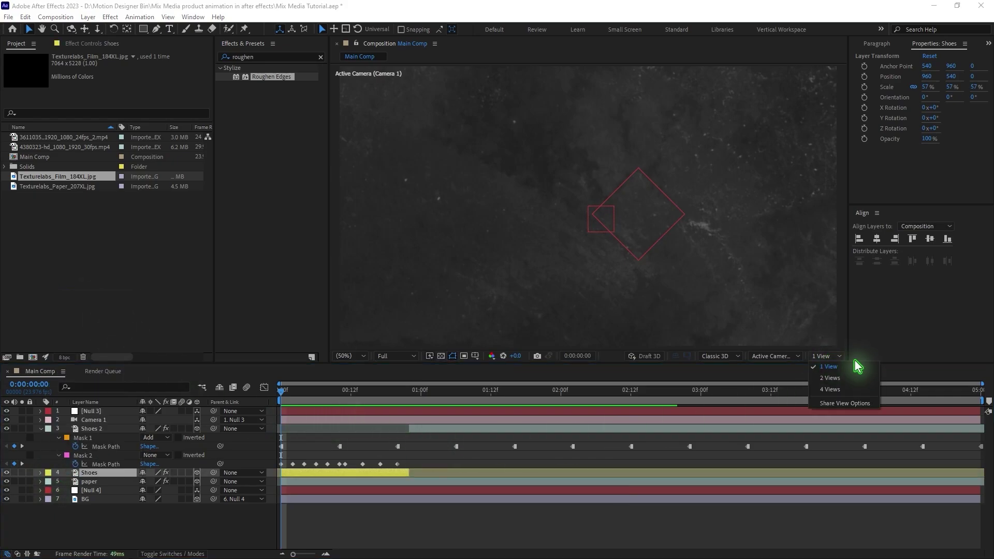
pyautogui.click(833, 378)
pyautogui.scroll(1, 715, 276)
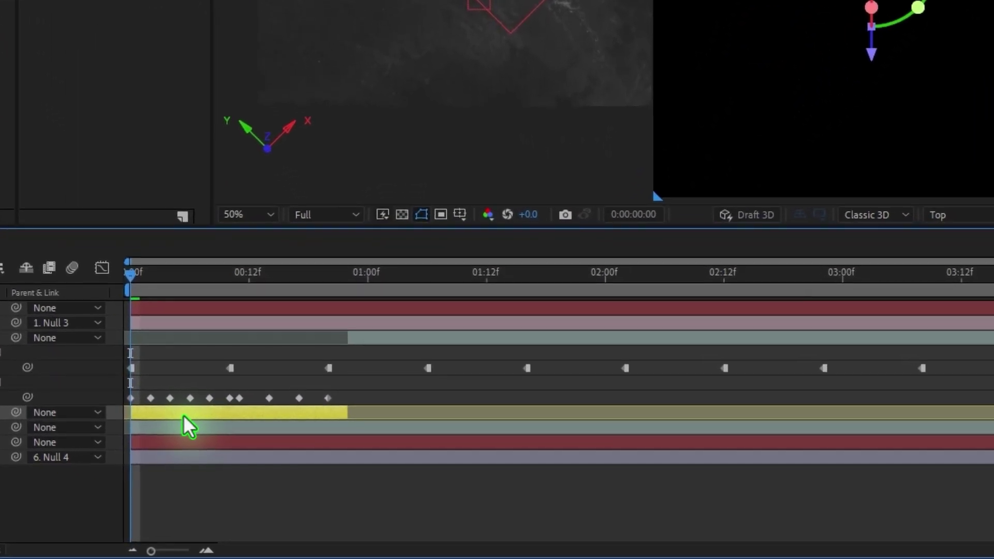
pyautogui.hotkey('ctrl', 'd')
pyautogui.hotkey('ctrl', 'd')
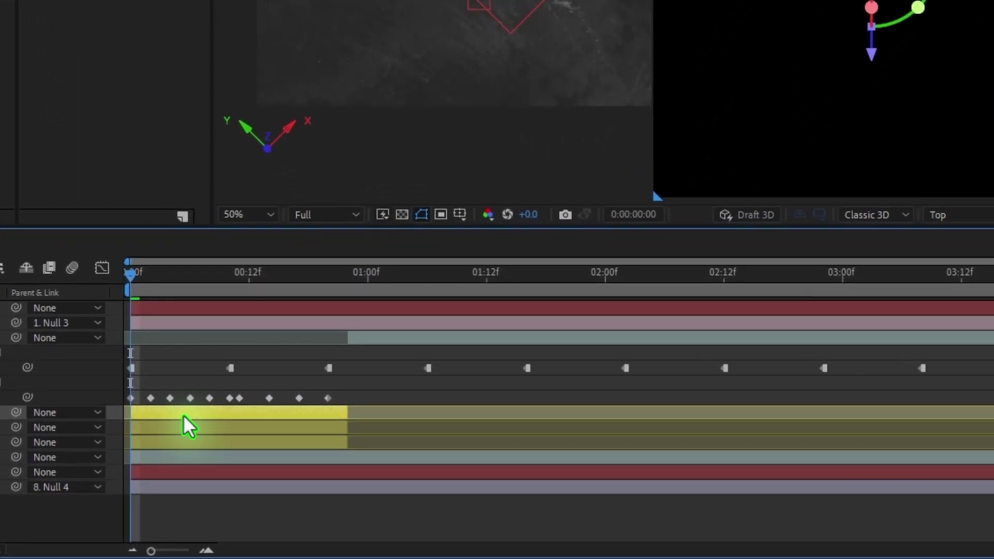
pyautogui.hotkey('ctrl', 'd')
pyautogui.hotkey('ctrl', 'd')
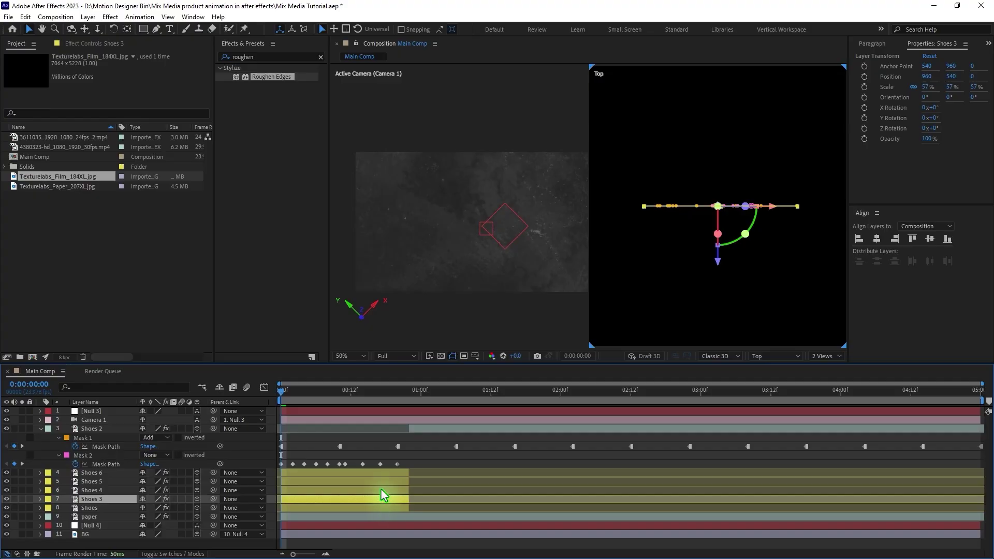
# Select the four yellow Shoes copies and move them back along Z to 260, viewing the frame at 0:00:00:18.
pyautogui.keyDown('shift'); pyautogui.click(382, 474); pyautogui.keyUp('shift')
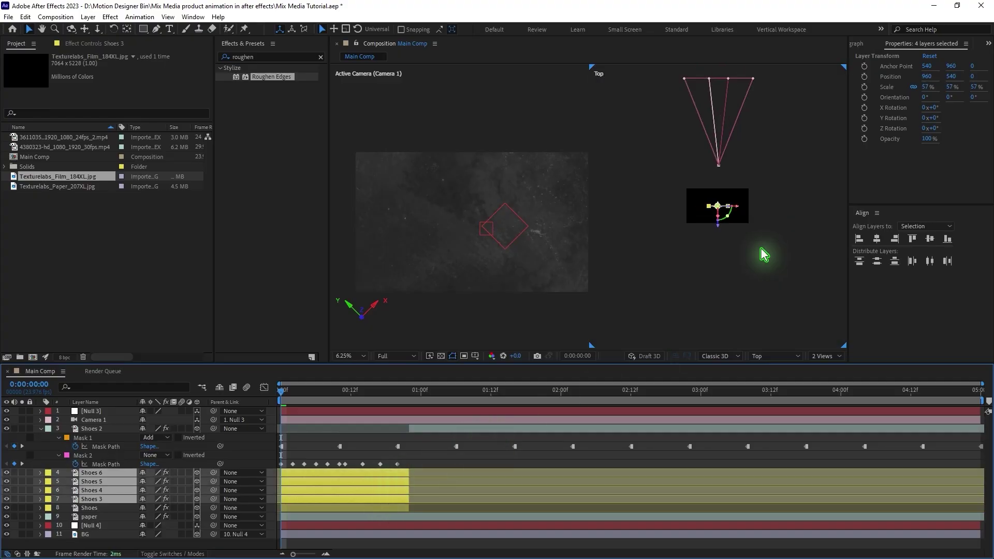
pyautogui.scroll(2, 720, 211)
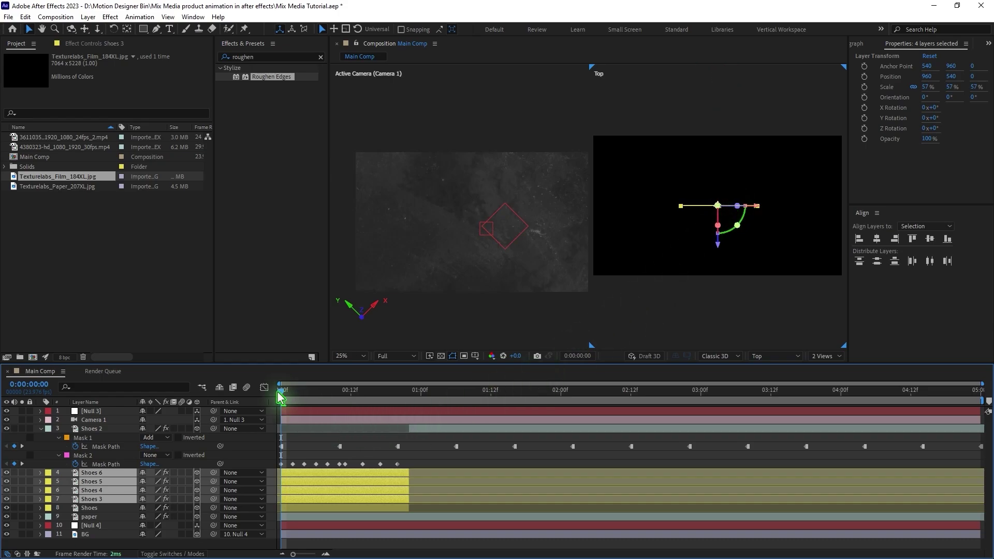
pyautogui.moveTo(299, 397); pyautogui.dragTo(385, 397)
pyautogui.moveTo(719, 240); pyautogui.dragTo(675, 261)
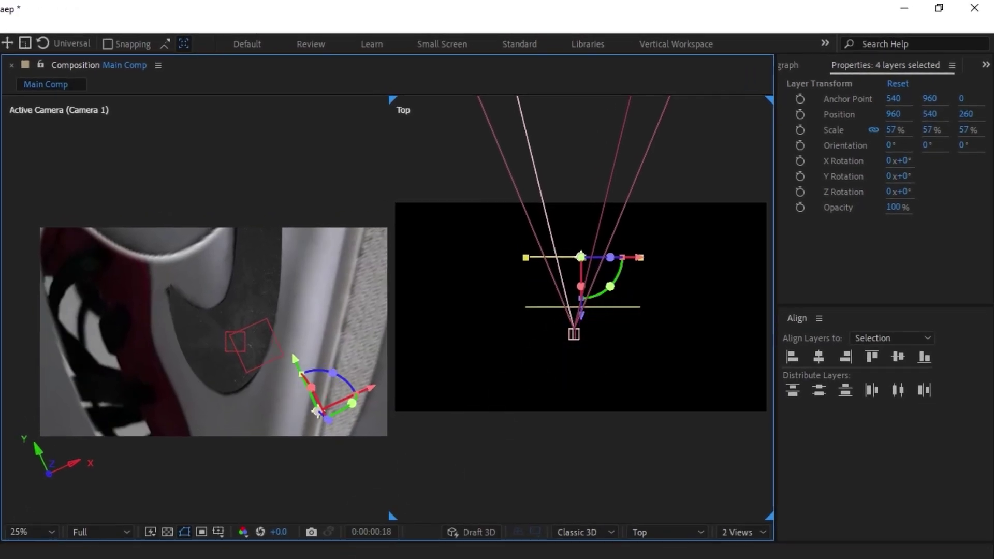
pyautogui.click(112, 556)
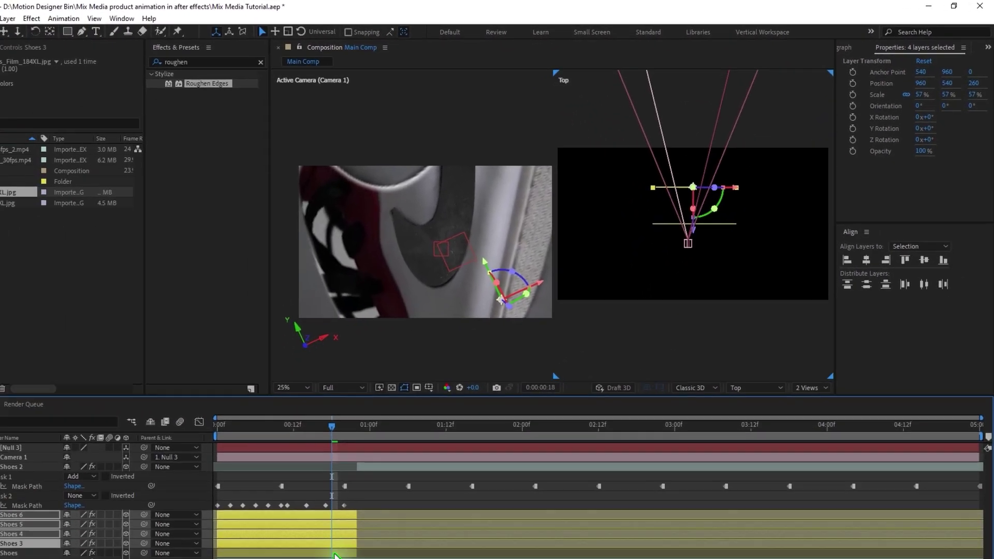
pyautogui.click(387, 517)
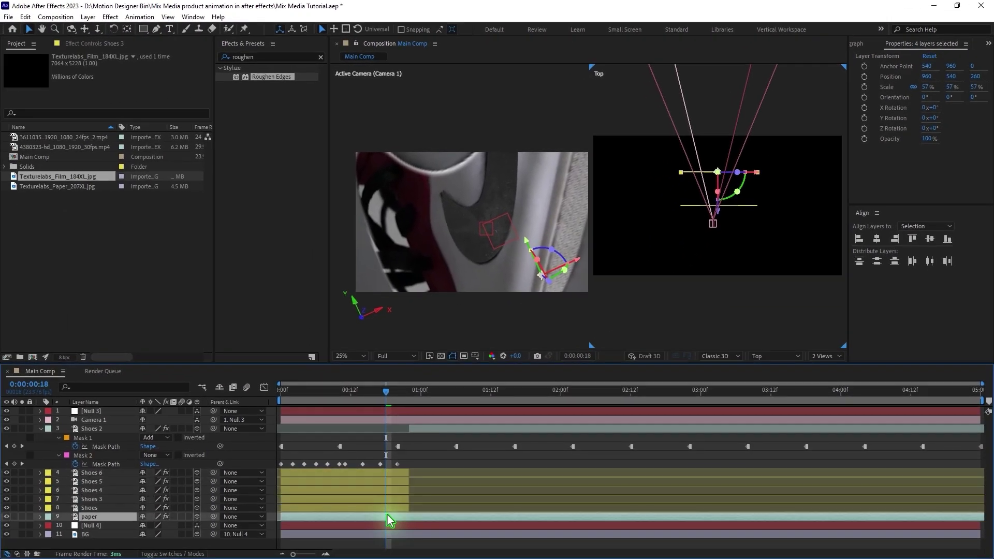
# Spread the yellow copies in depth: Shoes 5 to about Z 180, Shoes 4 to Z 92, and Shoes 3 farther back.
pyautogui.click(387, 481)
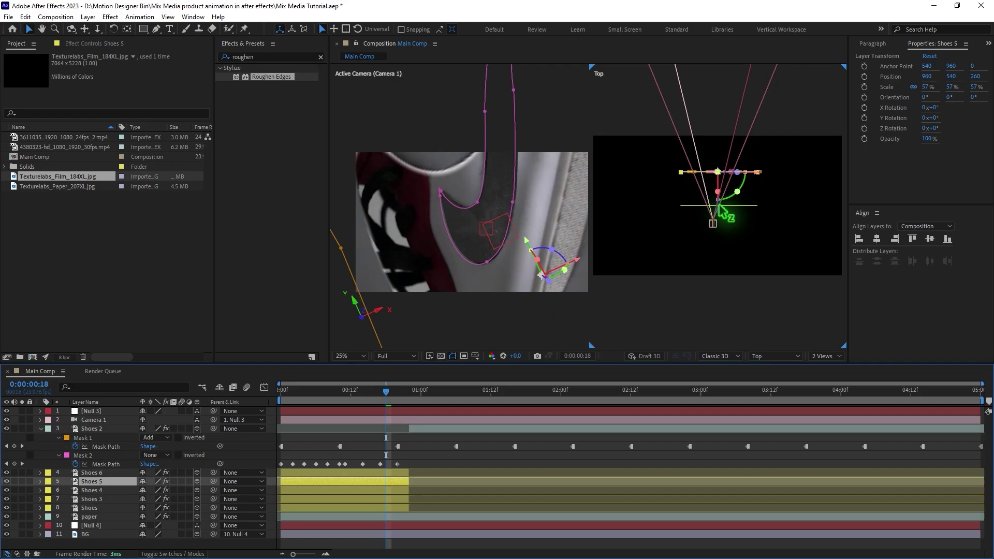
pyautogui.moveTo(718, 208); pyautogui.dragTo(719, 220)
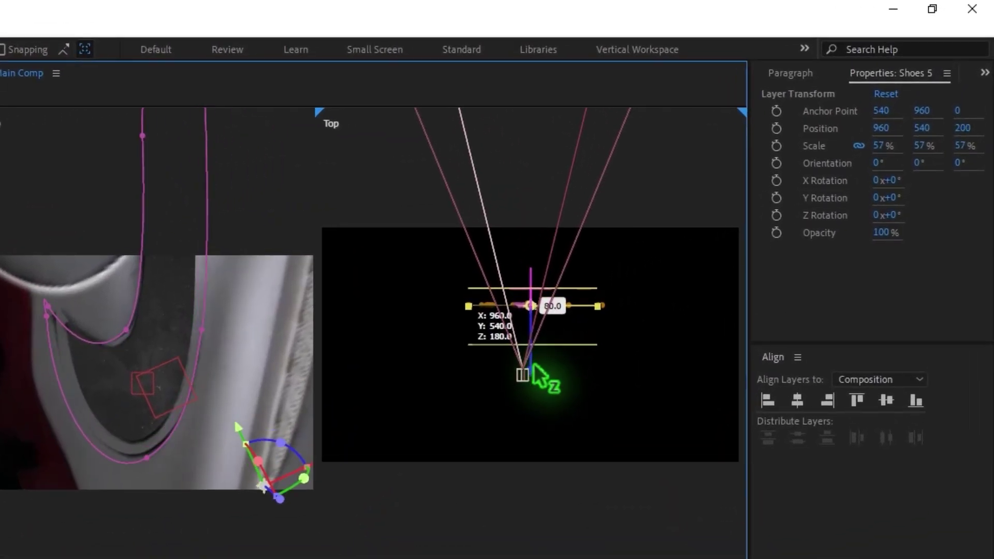
pyautogui.moveTo(533, 363); pyautogui.dragTo(541, 389)
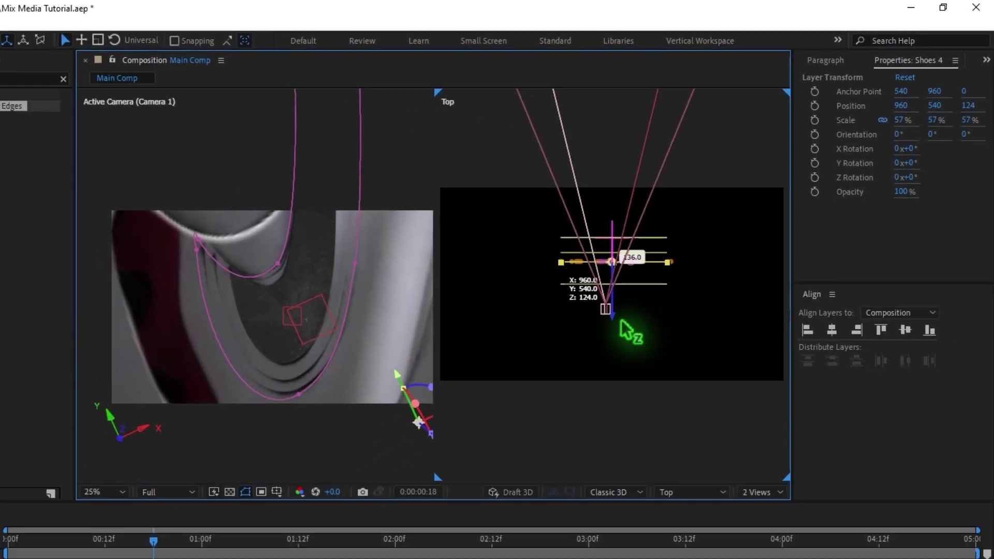
pyautogui.moveTo(621, 320); pyautogui.dragTo(621, 342)
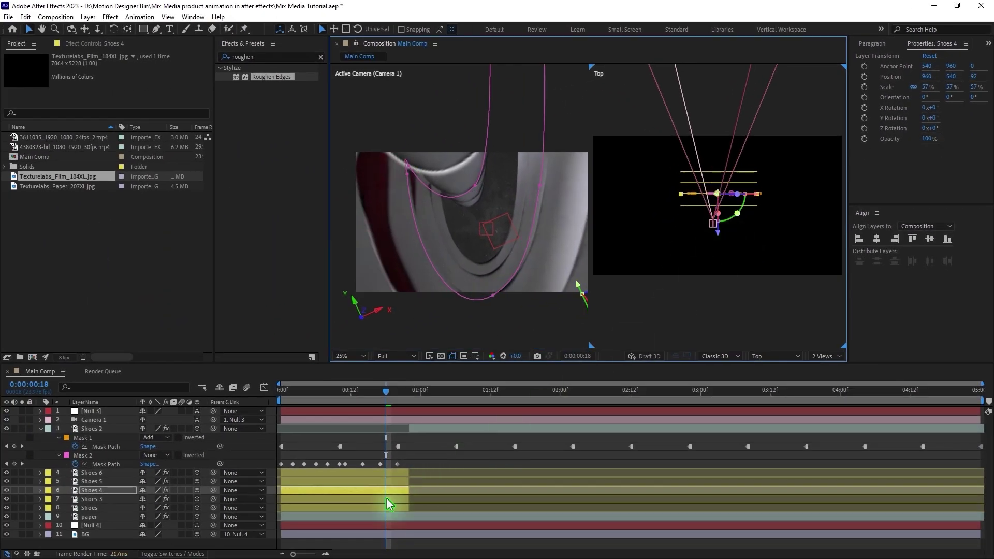
pyautogui.click(386, 498)
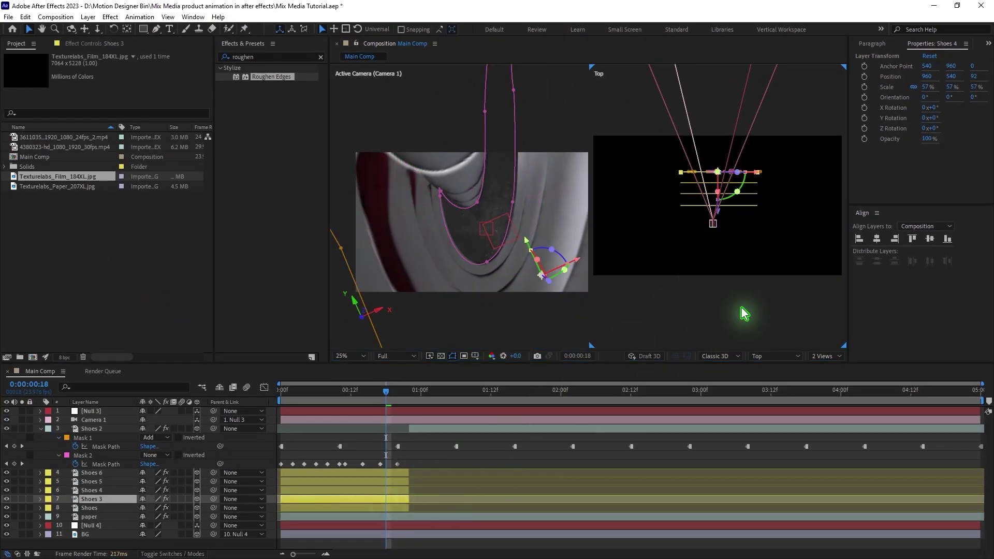
pyautogui.moveTo(722, 220); pyautogui.dragTo(722, 199)
# Duplicate the Shoes 2 layer at 0:00:00:22 and set the copy's label color to Blue.
pyautogui.moveTo(282, 395); pyautogui.dragTo(437, 414)
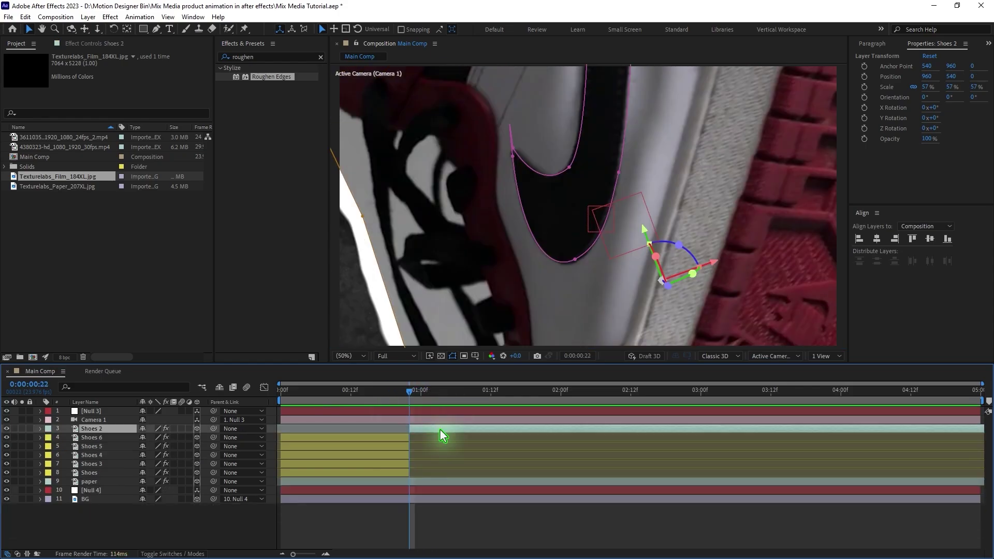
pyautogui.hotkey('ctrl', 'd')
pyautogui.press('capslock')
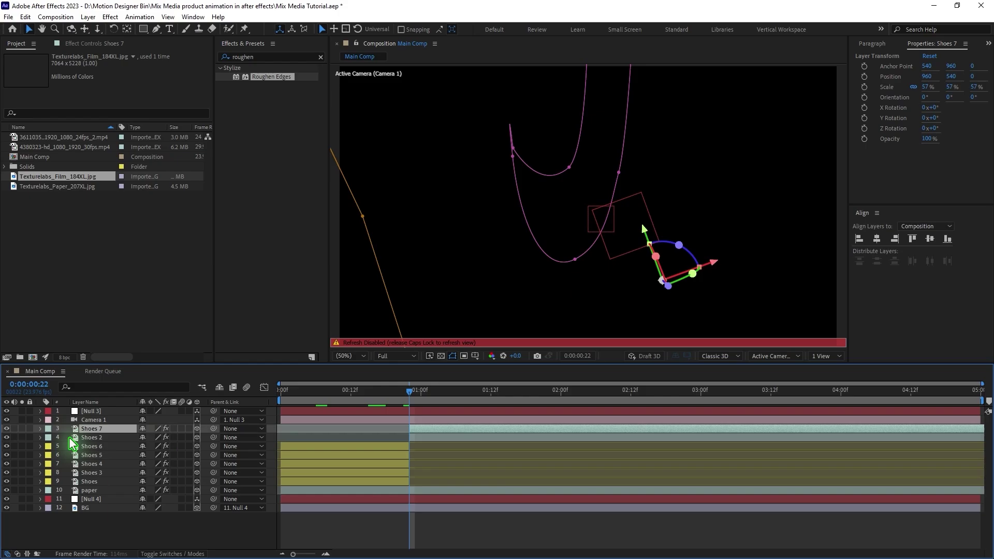
pyautogui.click(50, 429)
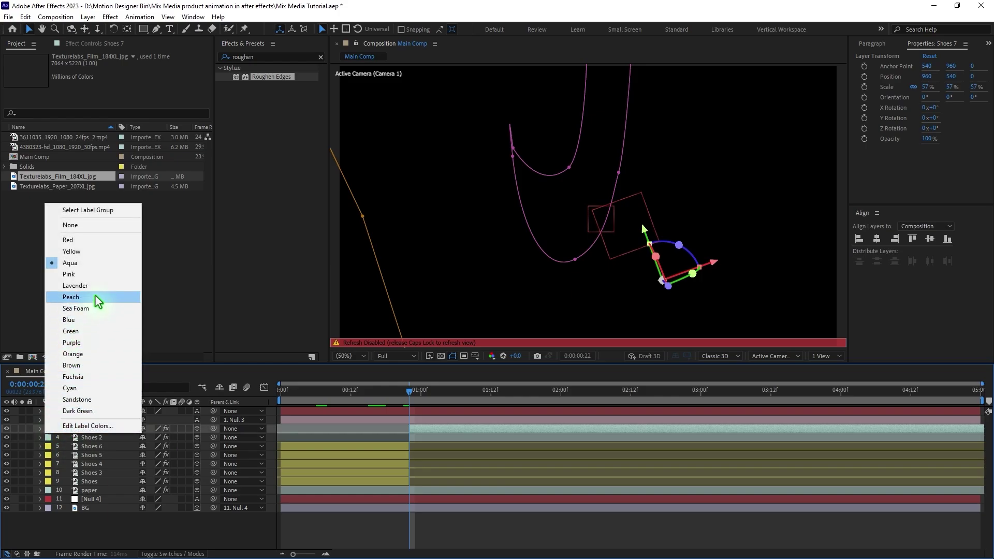
pyautogui.click(96, 322)
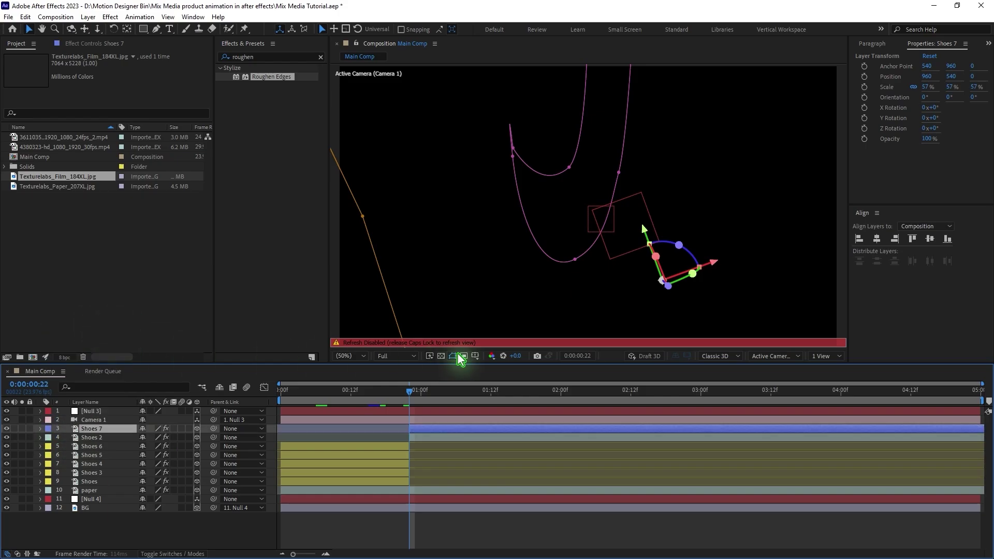
pyautogui.press('capslock')
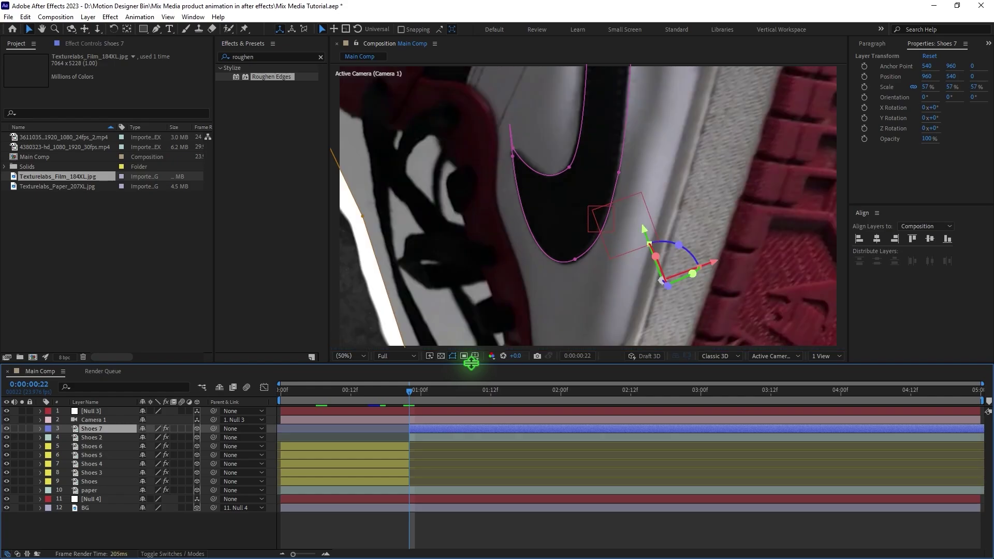
# Find the Cartoon effect and apply it to the blue Shoes copy.
pyautogui.press('F3')
pyautogui.moveTo(283, 58); pyautogui.dragTo(178, 53)
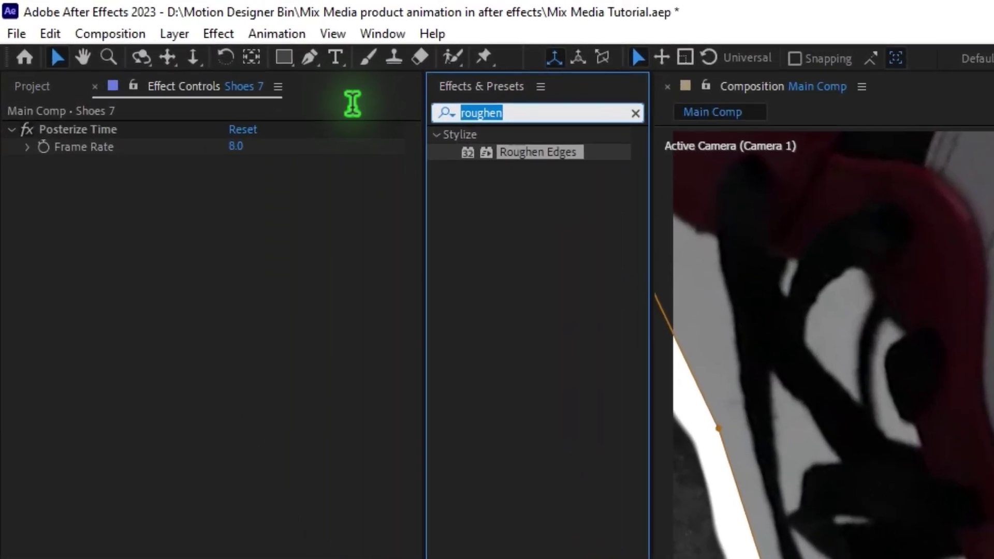
pyautogui.write('car')
pyautogui.write('toon')
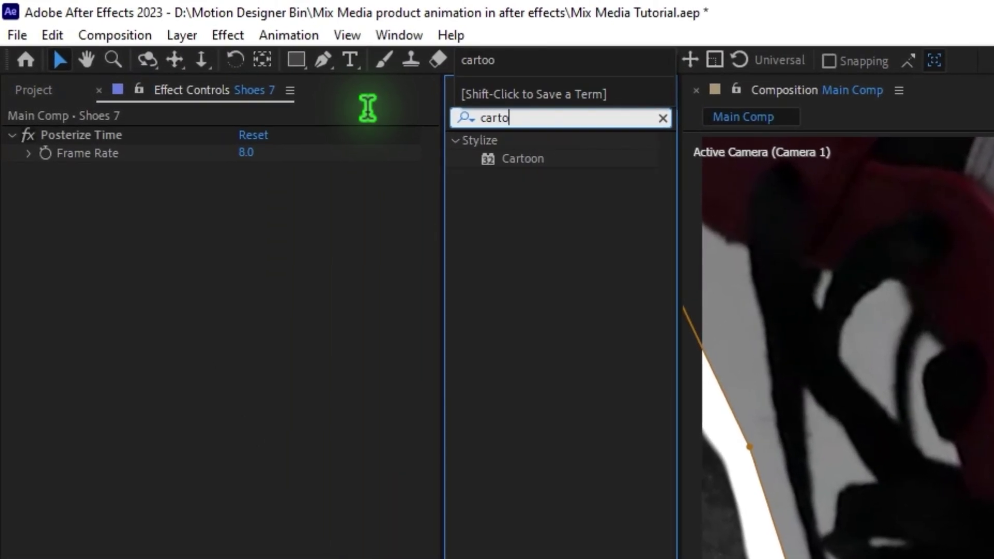
pyautogui.moveTo(523, 158); pyautogui.dragTo(303, 313)
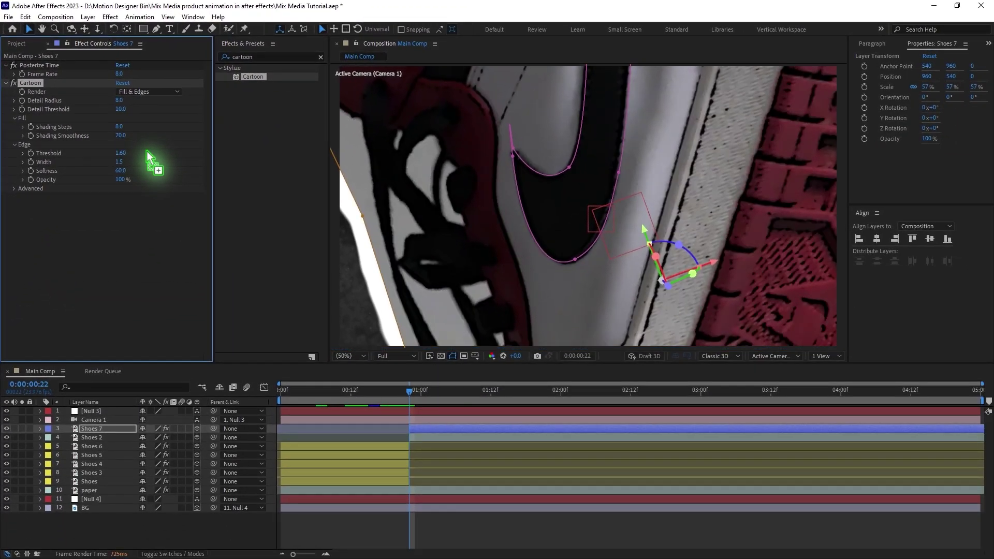
# Set the Cartoon effect to render Edges with Detail Radius 12.3 and Edge Black Level 2.
pyautogui.moveTo(245, 205); pyautogui.dragTo(305, 193)
pyautogui.click(150, 93)
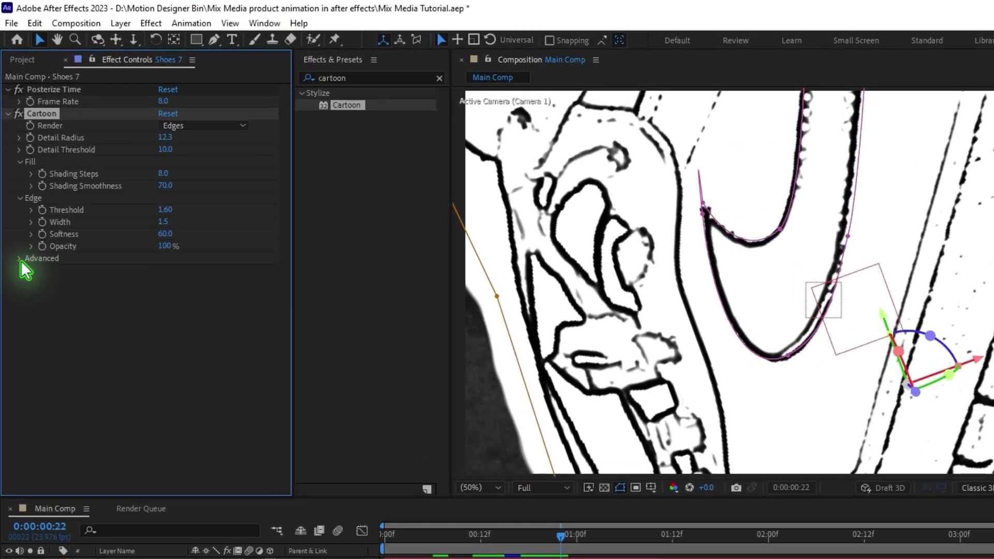
pyautogui.click(25, 188)
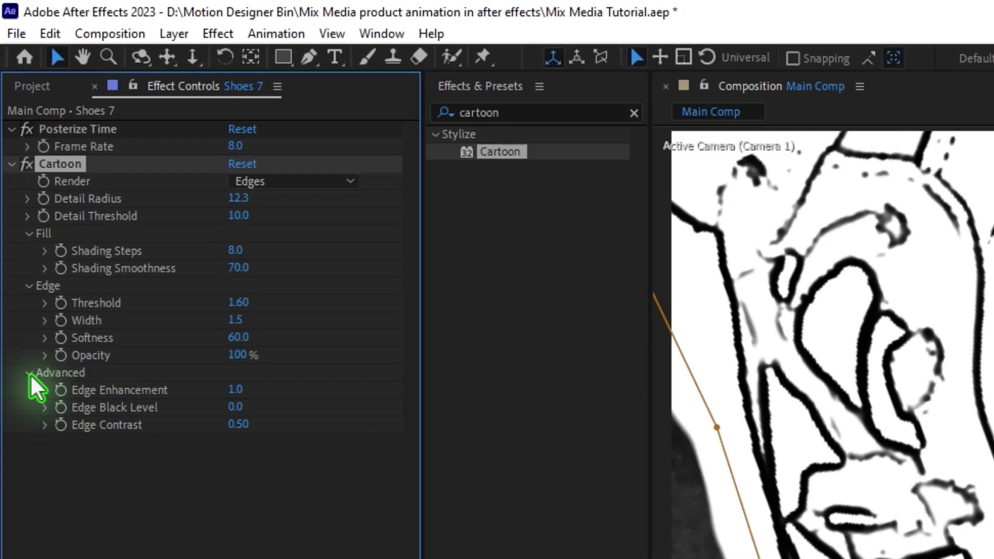
pyautogui.click(235, 410)
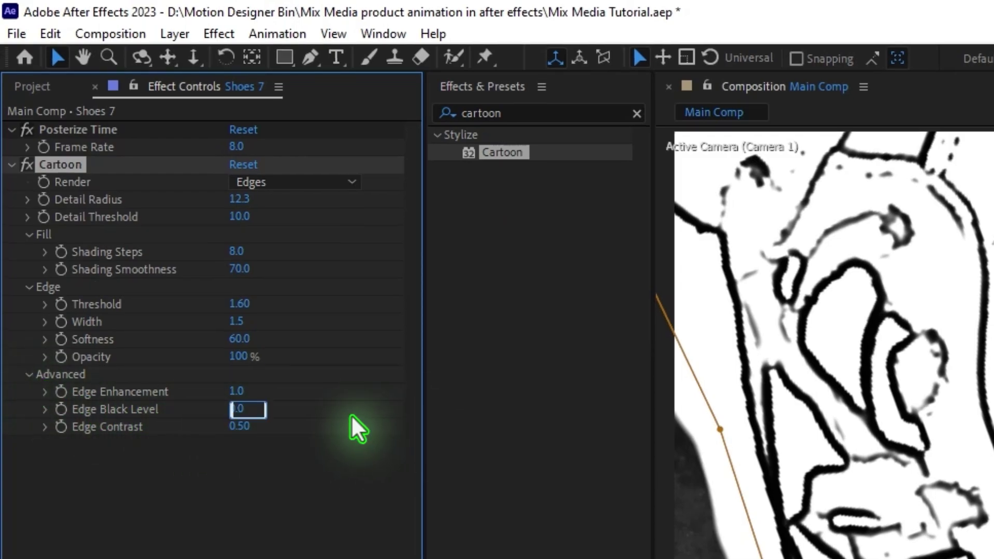
pyautogui.write('2')
pyautogui.press('Return')
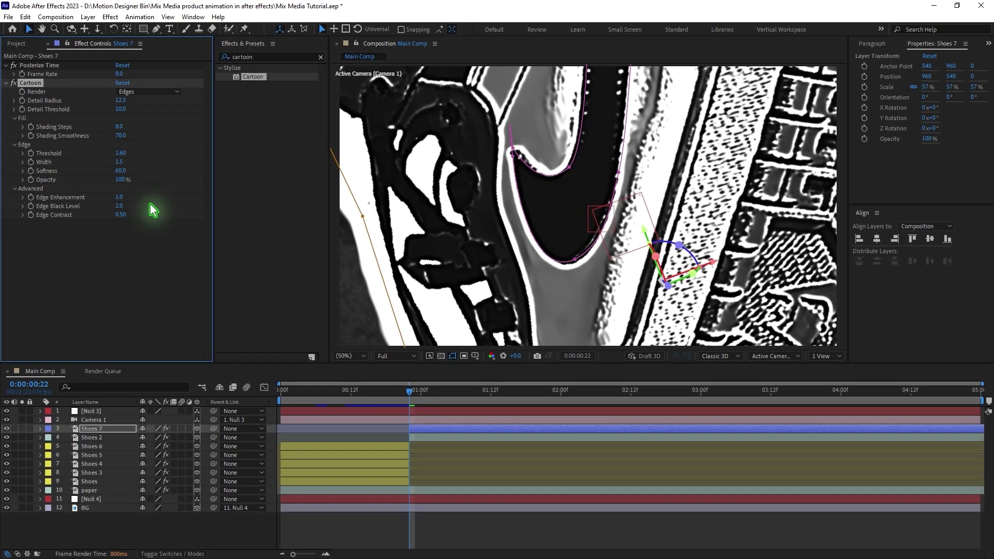
# Split the blue Shoes layer at 0:00:01:08 and trim its second segment to start at 0:00:01:18.
pyautogui.press('space')
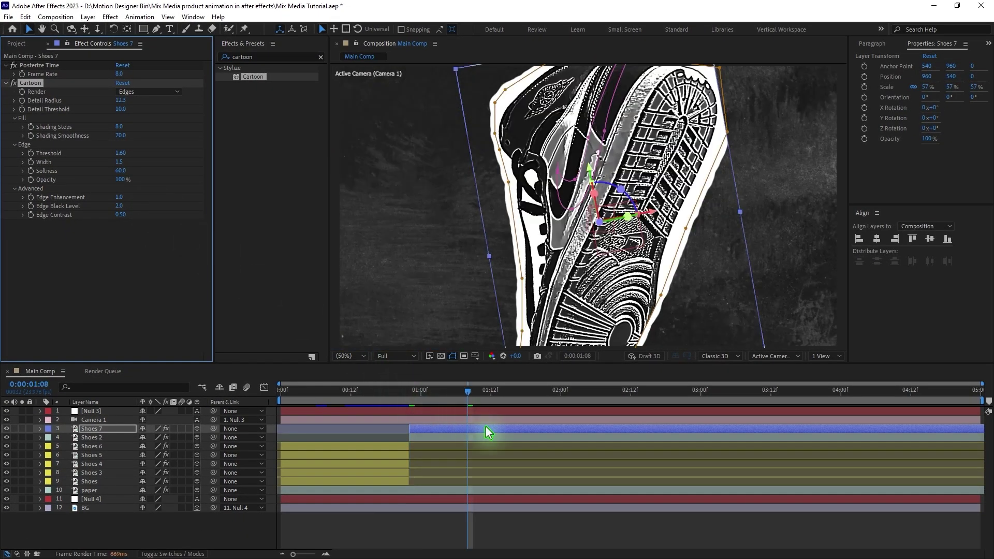
pyautogui.hotkey('ctrl', 'shift', 'd')
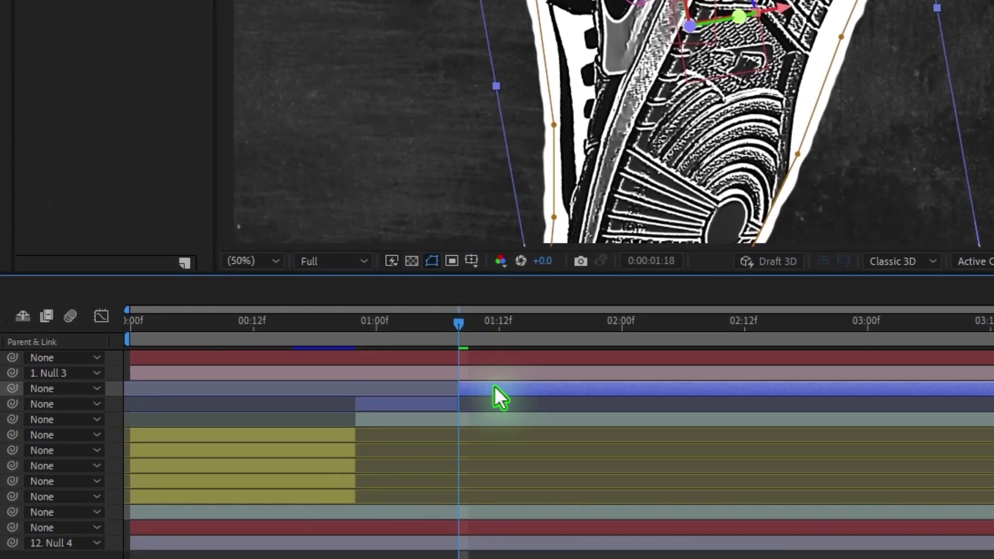
pyautogui.hotkey('shift', 'pagedown')
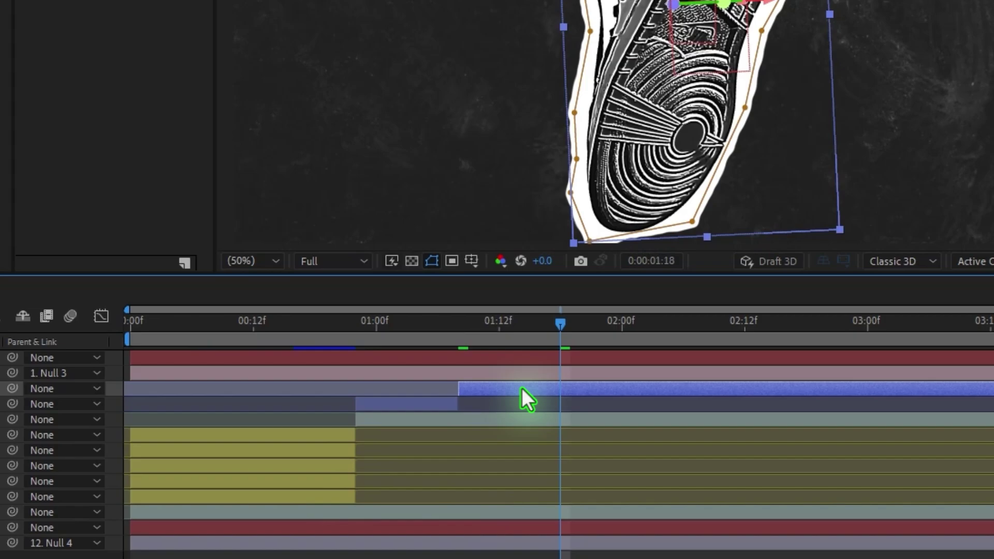
pyautogui.hotkey('alt', '[')
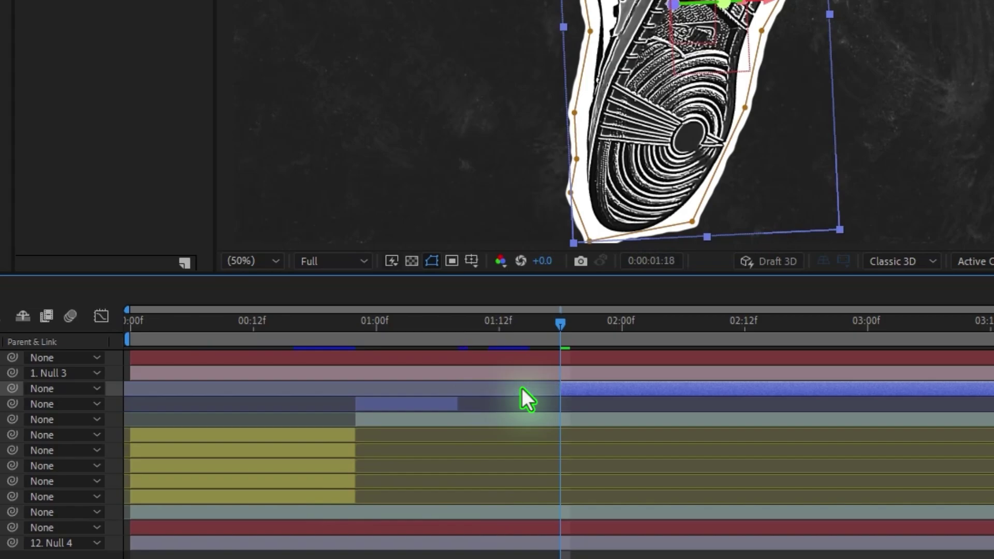
# Compare the Cartoon render modes on the second blue Shoes segment at 0:00:02:04 and set Render to Fill & Edges.
pyautogui.hotkey('shift', 'pagedown')
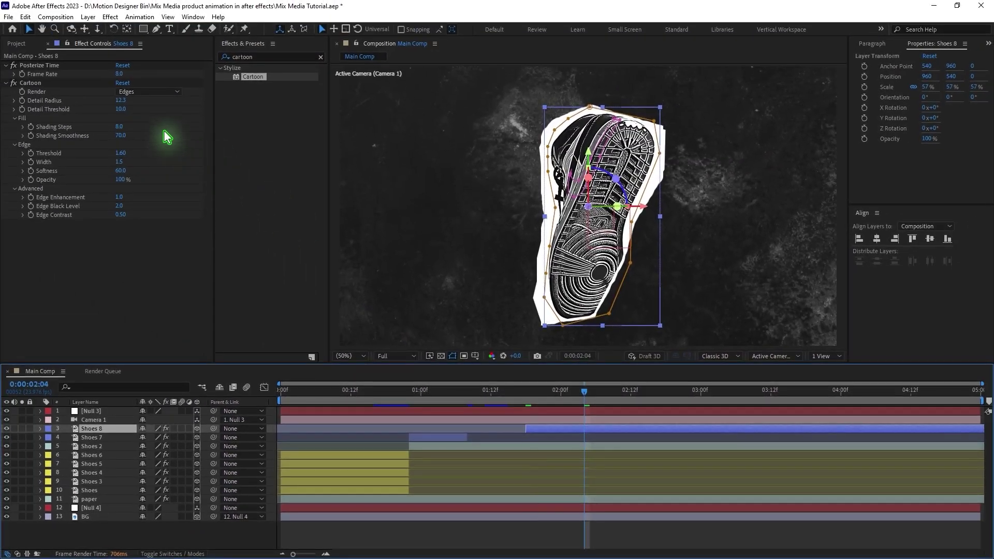
pyautogui.click(147, 92)
pyautogui.click(158, 98)
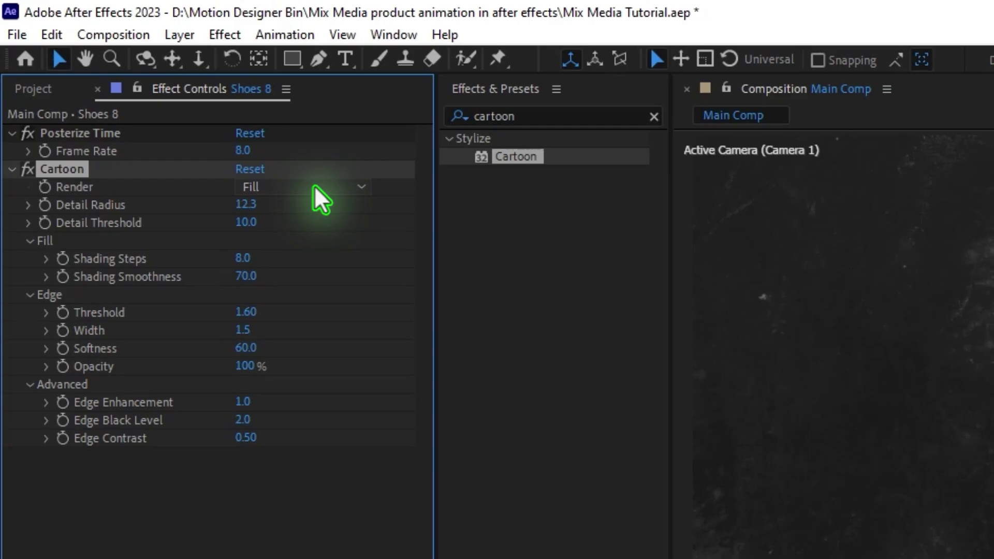
pyautogui.click(184, 109)
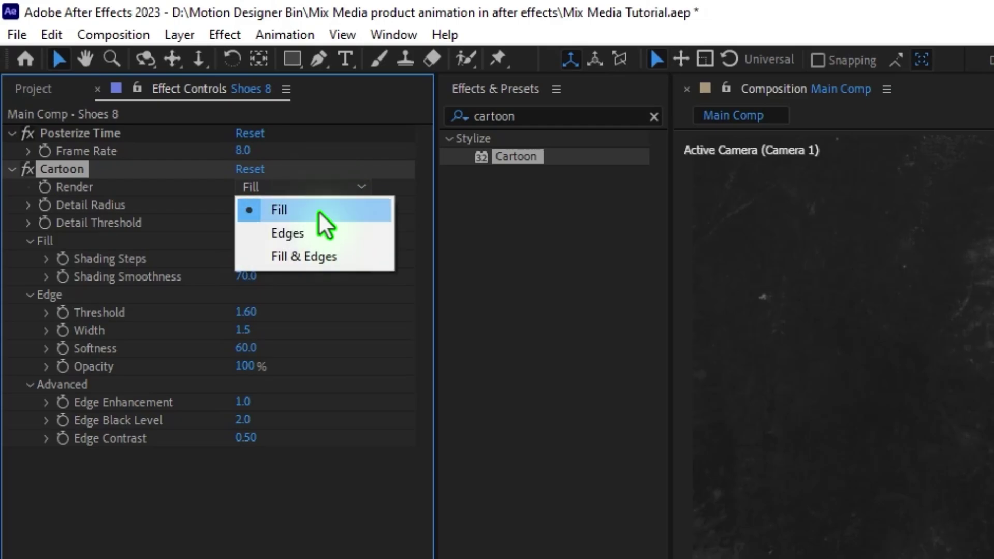
pyautogui.click(312, 233)
pyautogui.click(318, 186)
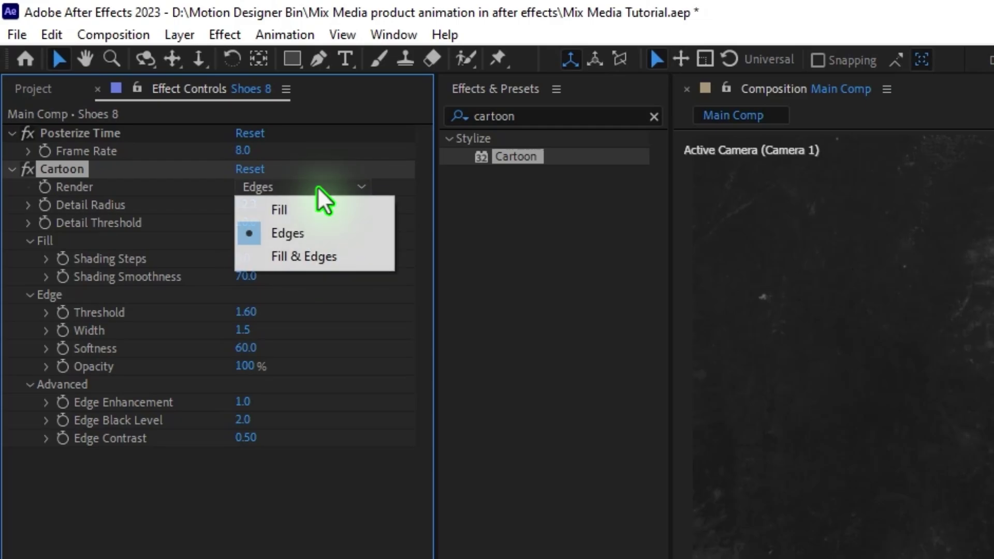
pyautogui.click(319, 259)
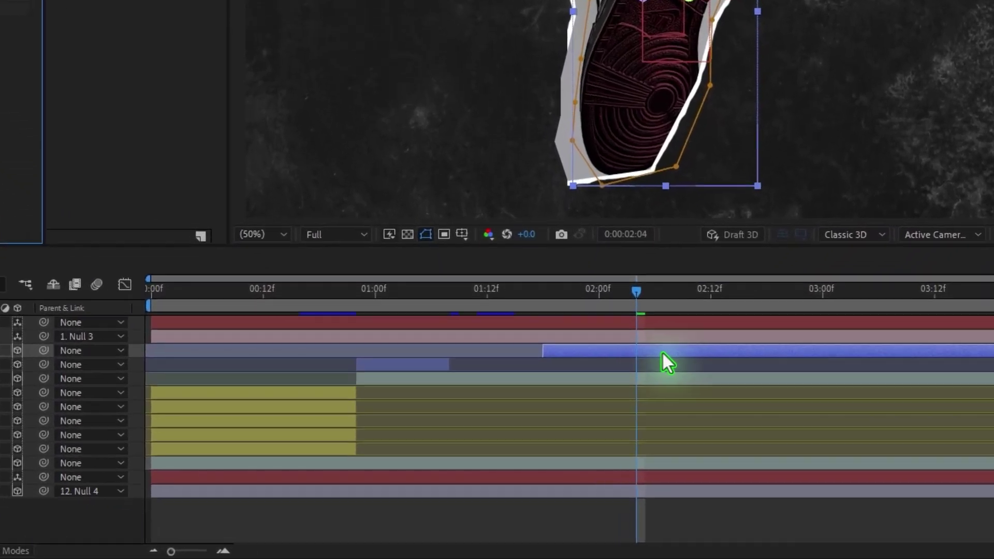
# Split the blue Shoes layer at 0:00:02:04, starting the new segment at 0:00:02:14 with its Cartoon effect rendering Edges.
pyautogui.hotkey('ctrl', 'shift', 'd')
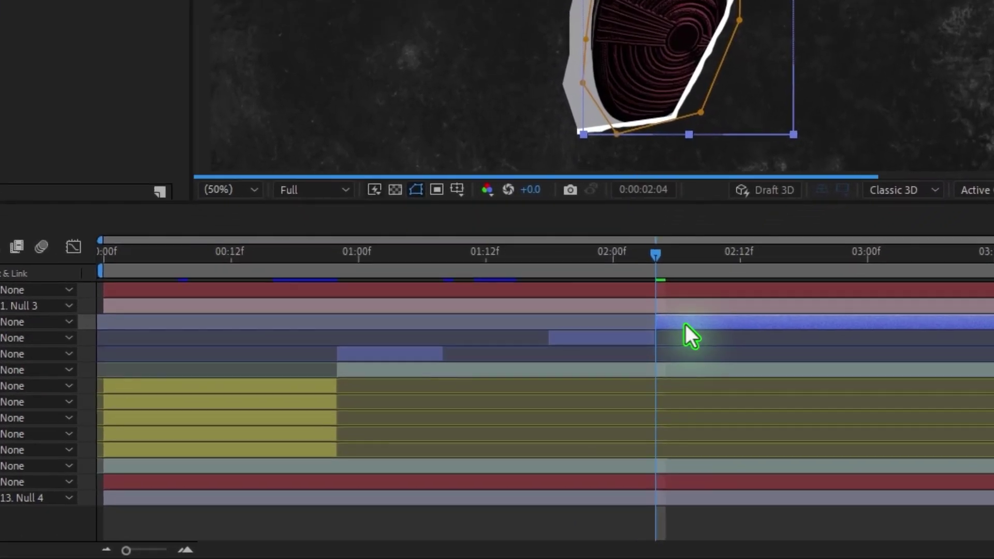
pyautogui.hotkey('shift', 'pagedown')
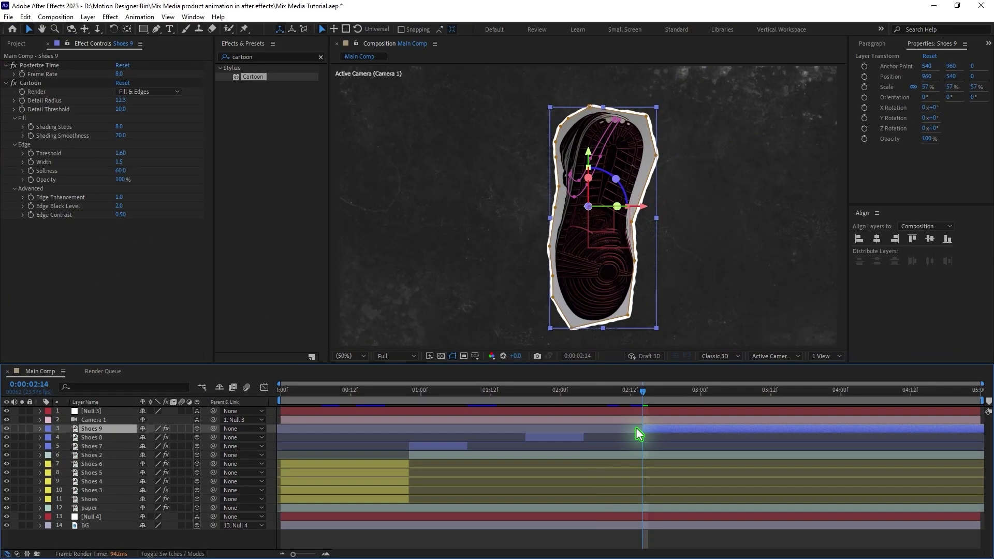
pyautogui.click(149, 92)
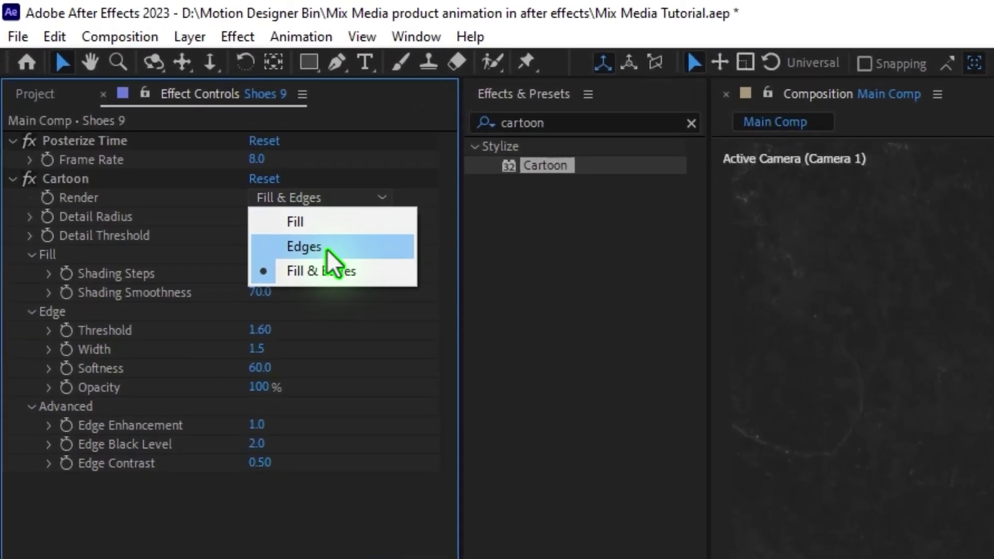
pyautogui.click(327, 248)
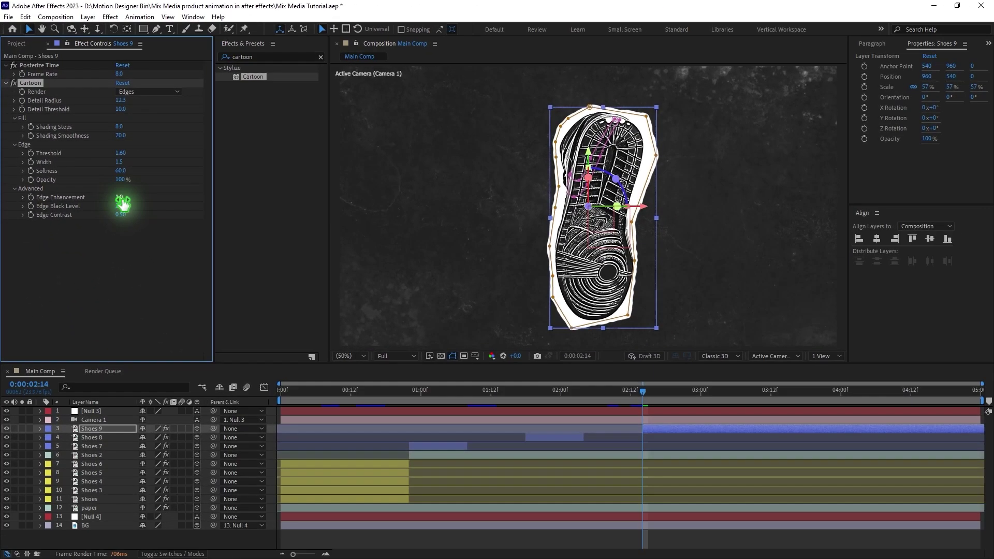
pyautogui.press('Return')
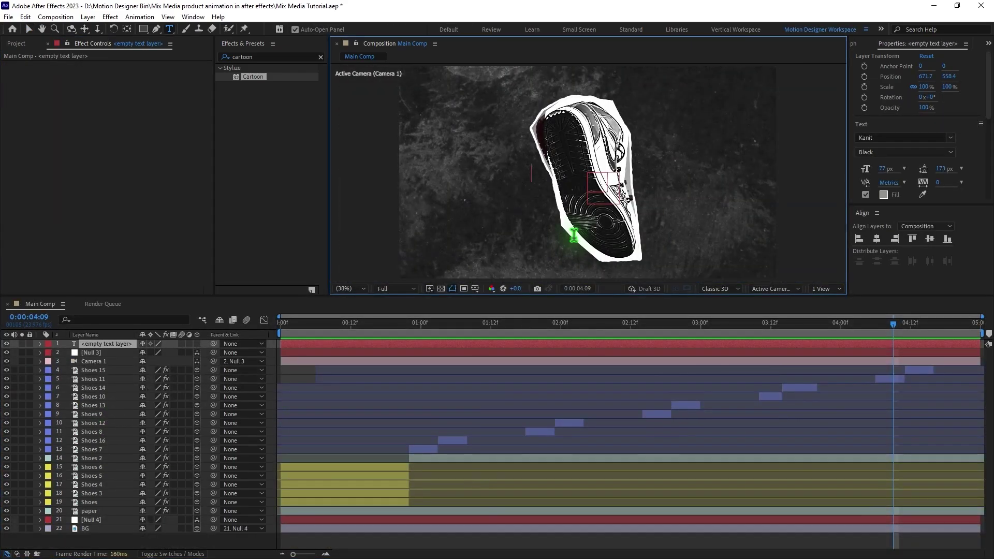
# Add a text layer reading "just do it" in white and center it in the composition.
pyautogui.write('just do it')
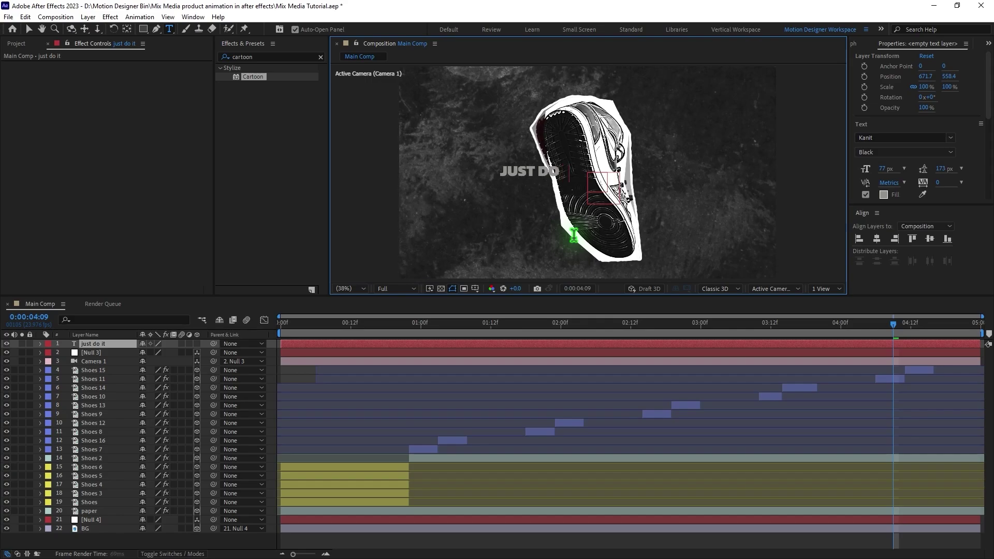
pyautogui.click(769, 308)
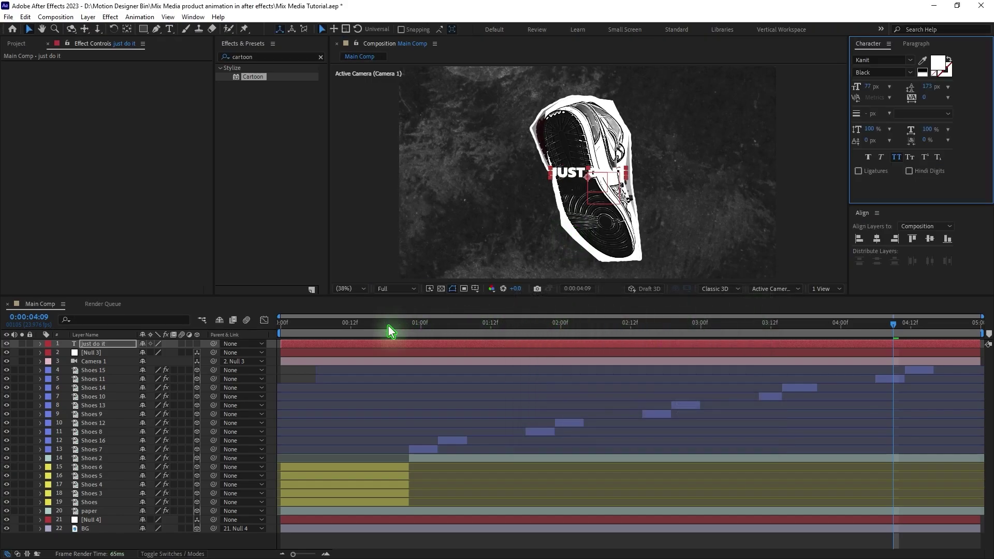
pyautogui.click(357, 327)
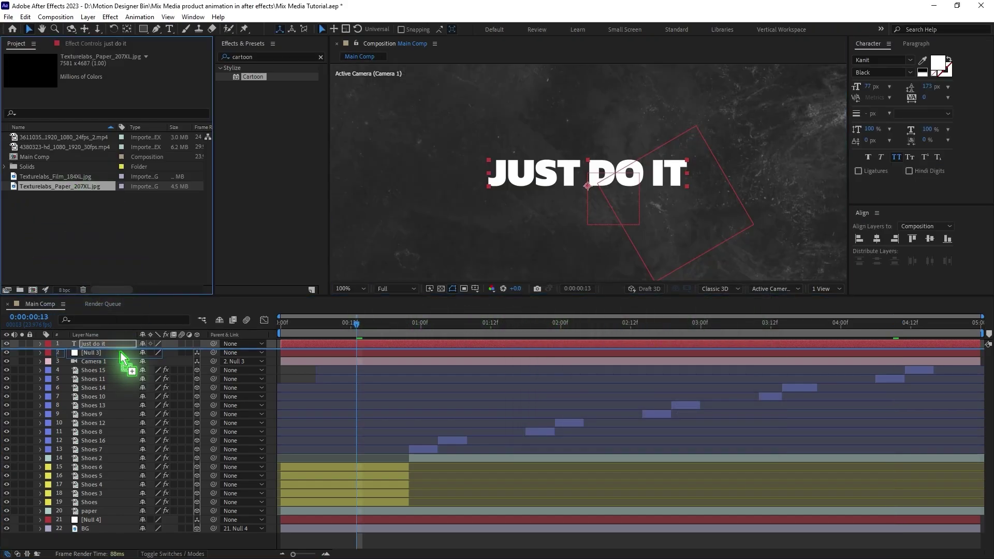
# Place Texturelabs_Paper_207XL.jpg directly below the text layer and scale it down so the paper collage fills the text area.
pyautogui.moveTo(121, 355); pyautogui.dragTo(120, 354)
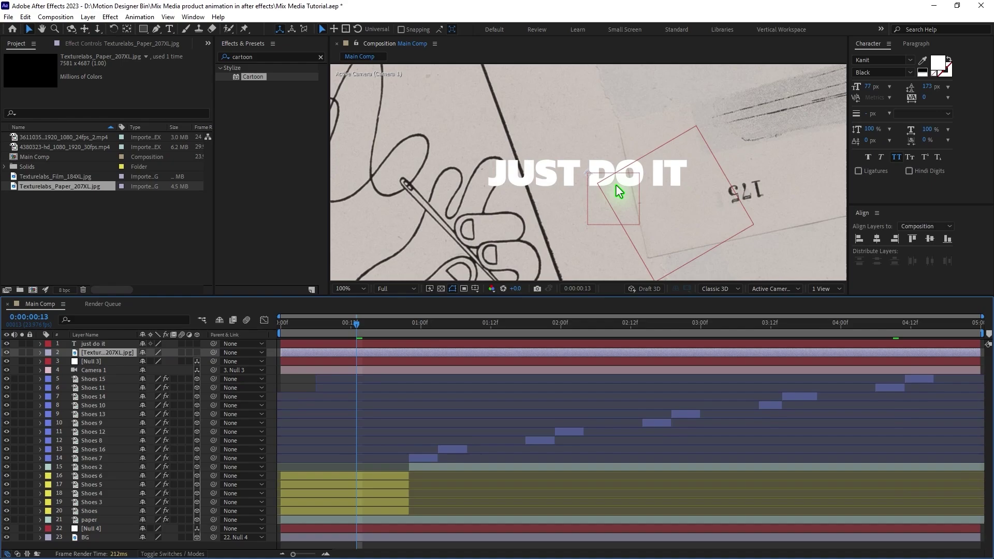
pyautogui.scroll(-4, 620, 184)
pyautogui.scroll(-2, 618, 183)
pyautogui.scroll(8, 619, 183)
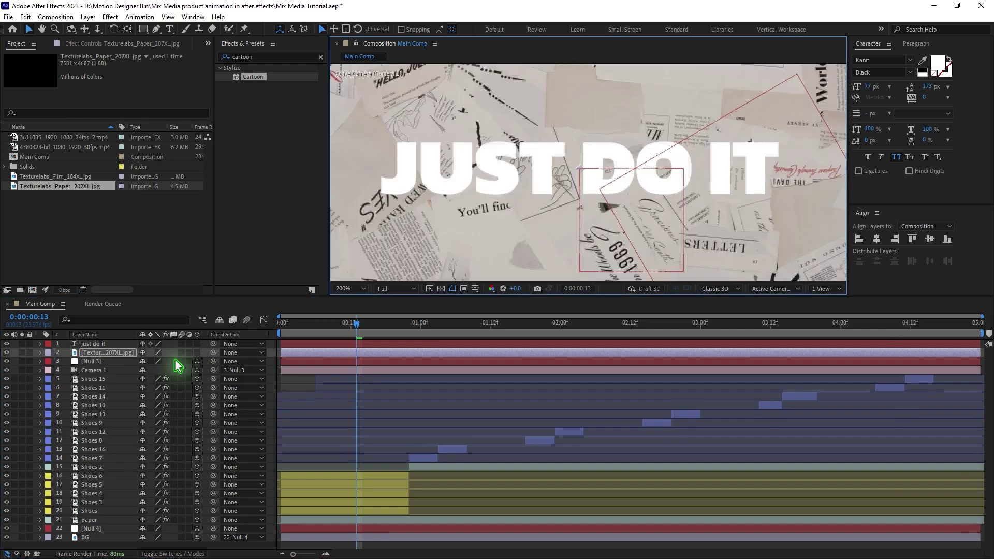
# Use the just do it text as the paper texture's alpha track matte and parent the texture to the text layer.
pyautogui.press('F4')
pyautogui.click(123, 358)
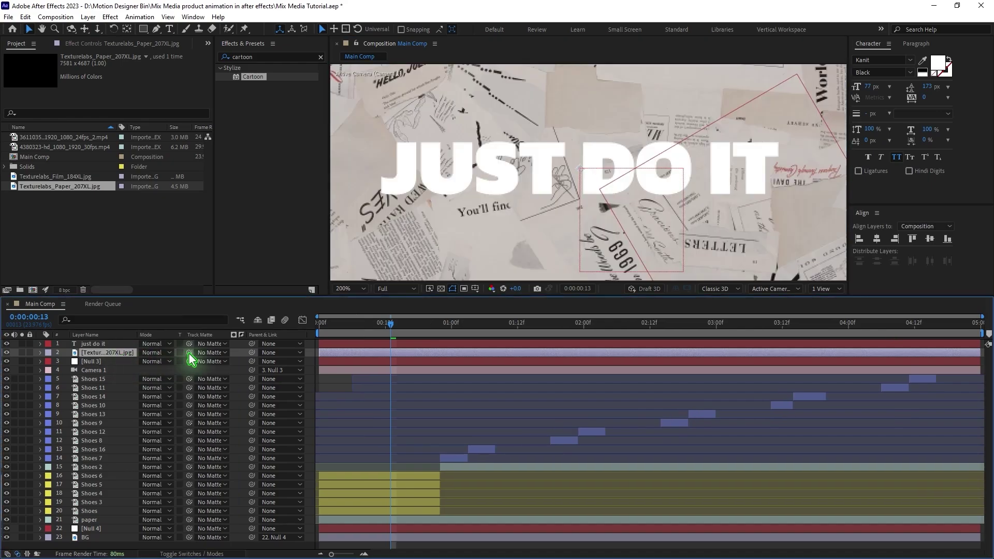
pyautogui.moveTo(100, 348); pyautogui.dragTo(101, 349)
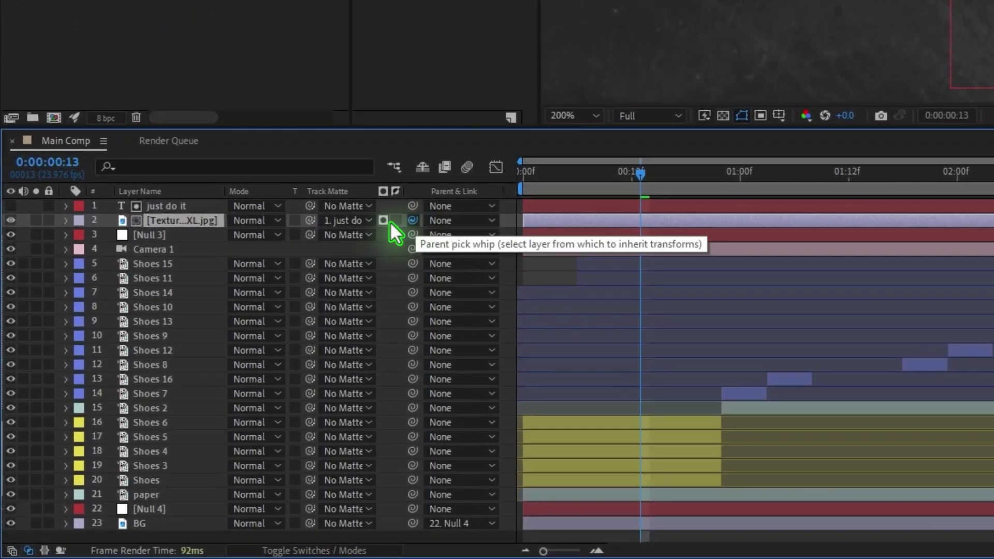
pyautogui.moveTo(251, 352); pyautogui.dragTo(109, 348)
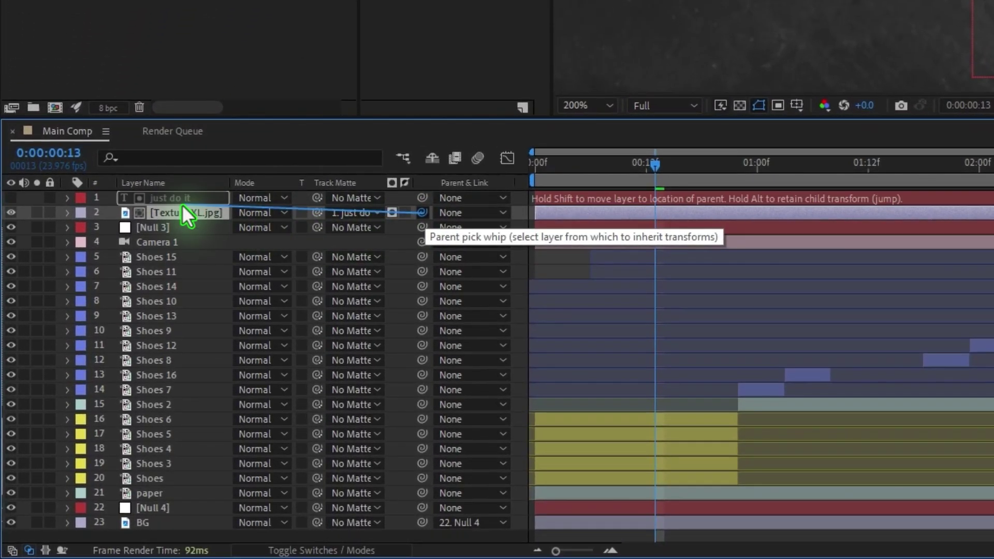
pyautogui.moveTo(181, 204); pyautogui.dragTo(179, 203)
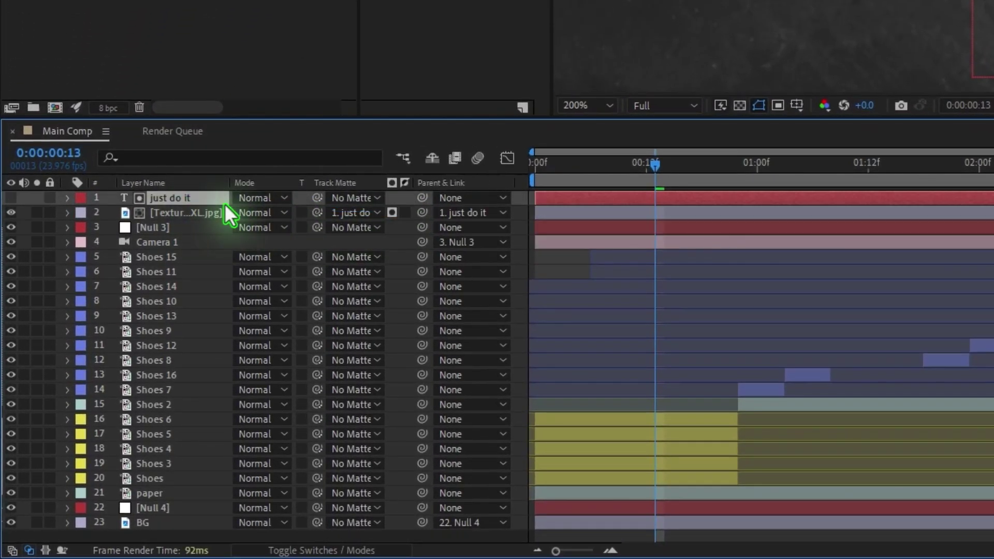
# Add a text animator with Position and Rotation properties to the just do it layer.
pyautogui.click(67, 198)
pyautogui.click(404, 214)
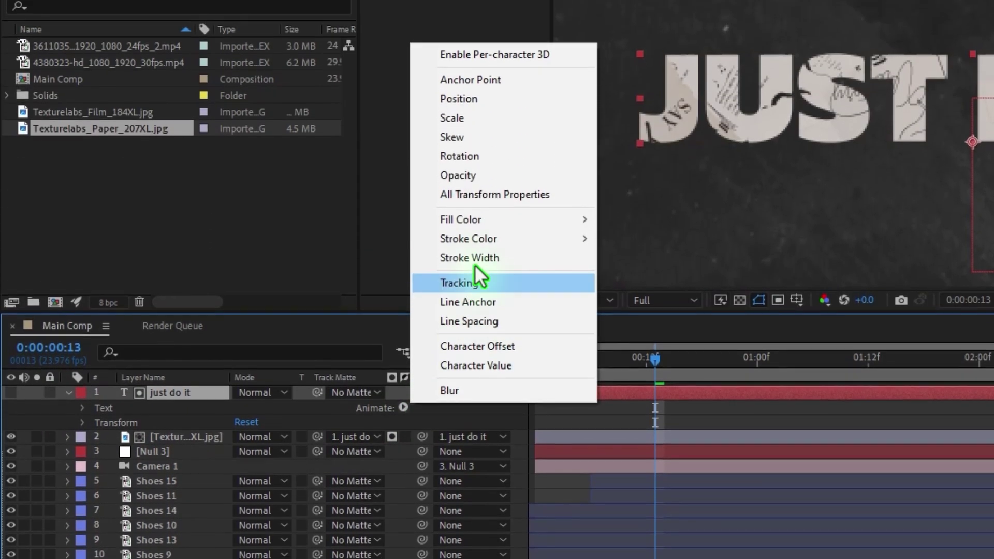
pyautogui.click(489, 102)
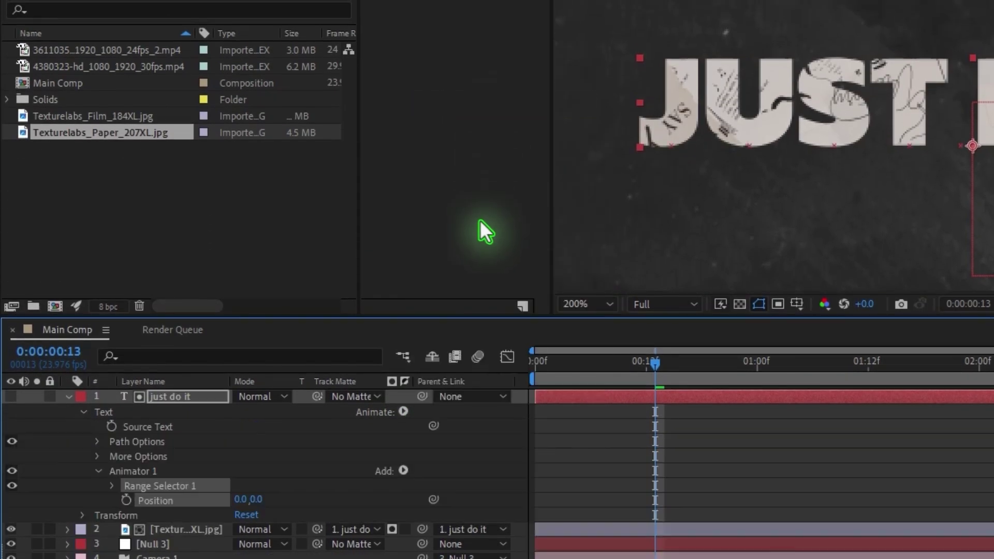
pyautogui.click(403, 413)
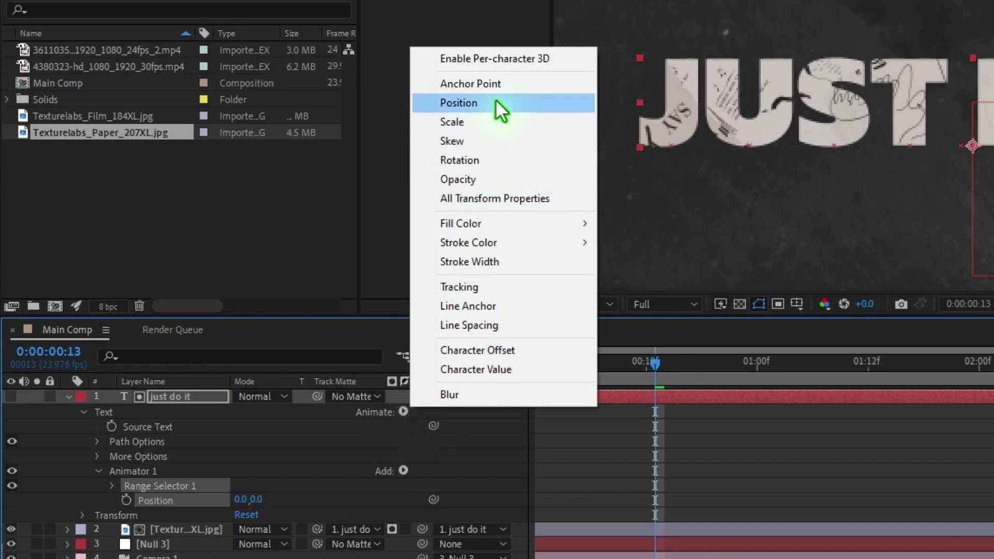
pyautogui.click(489, 160)
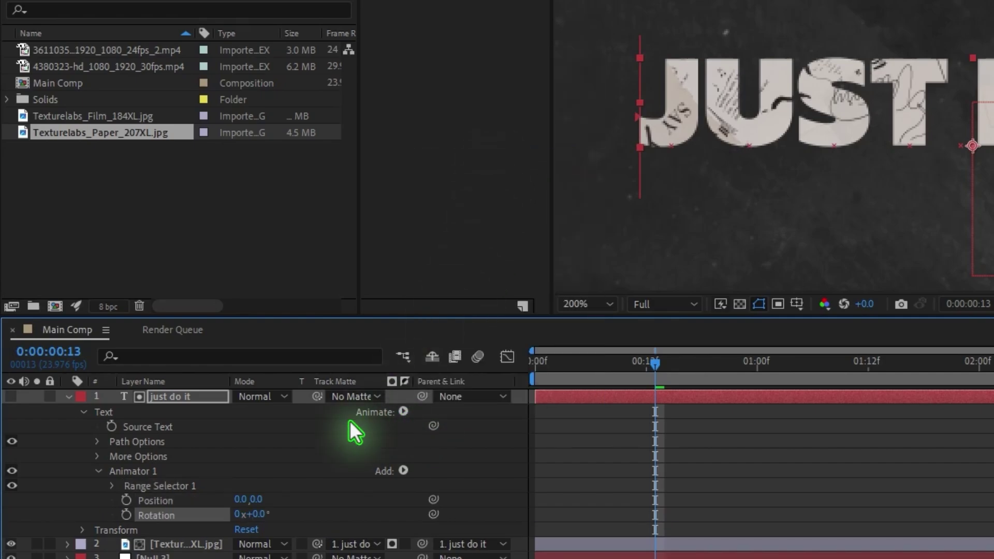
# Add a Wiggly selector to the text animator.
pyautogui.click(403, 471)
pyautogui.moveTo(423, 496)
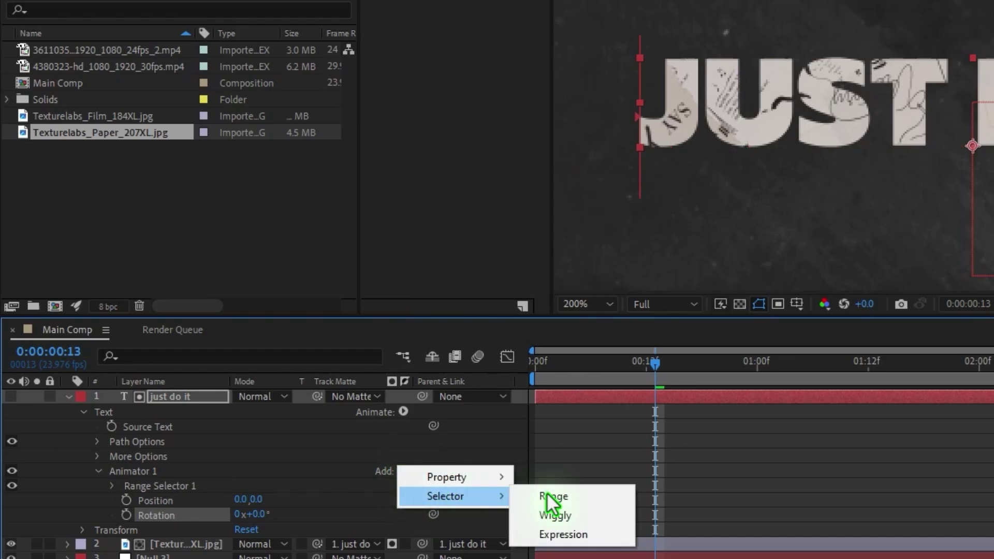
pyautogui.click(551, 514)
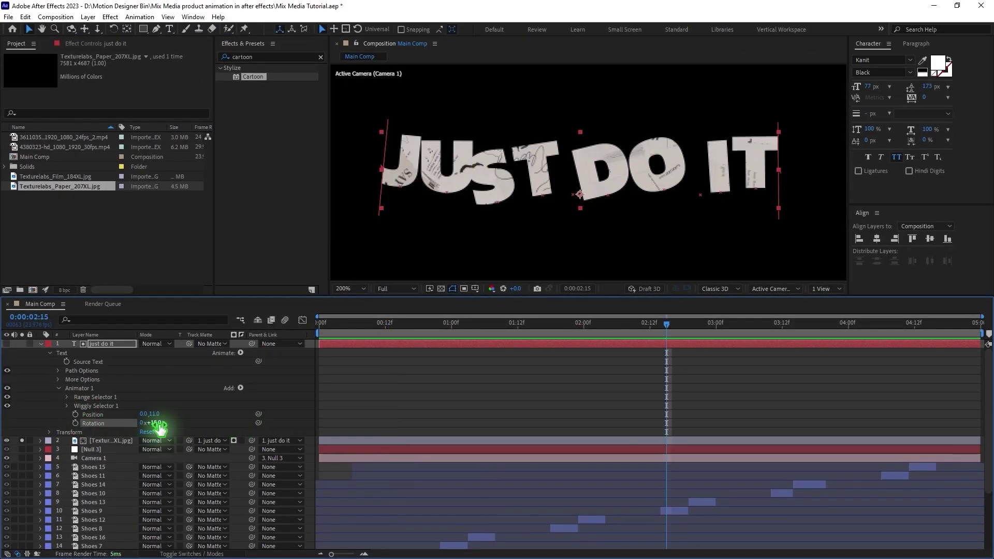
# Set the text animator's Rotation to 5° and its vertical Position to 5, and preview the wiggle from the start.
pyautogui.click(183, 450)
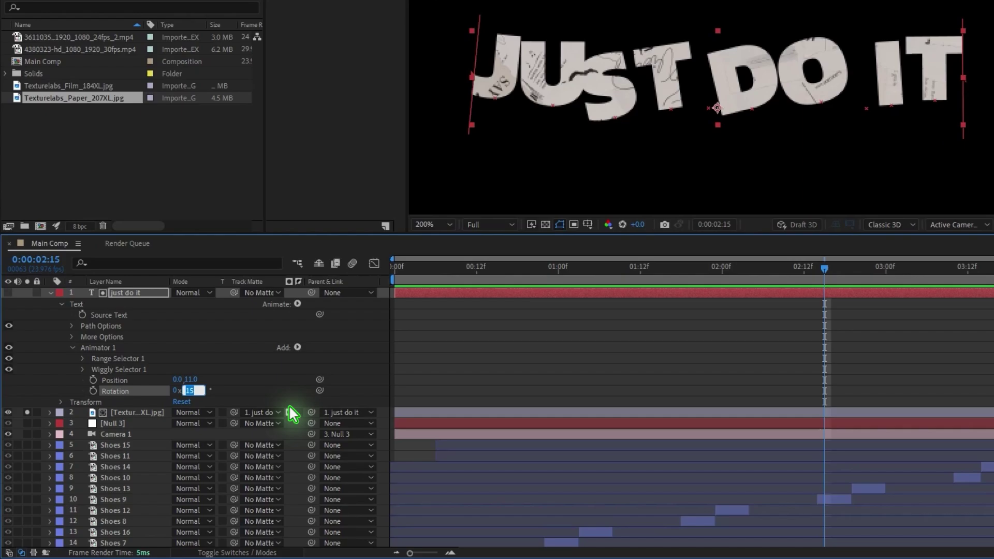
pyautogui.write('5')
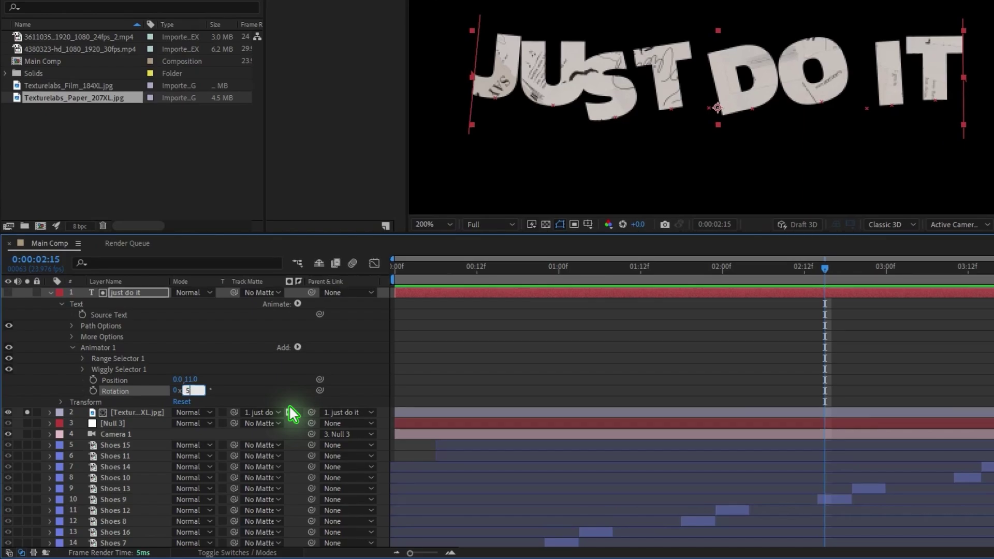
pyautogui.press('Return')
pyautogui.click(196, 381)
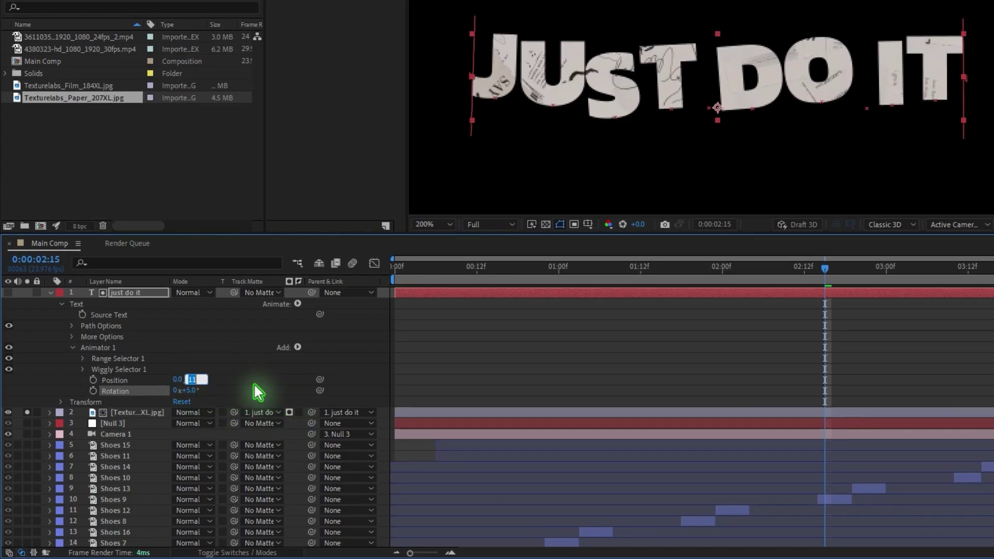
pyautogui.write('5')
pyautogui.press('Return')
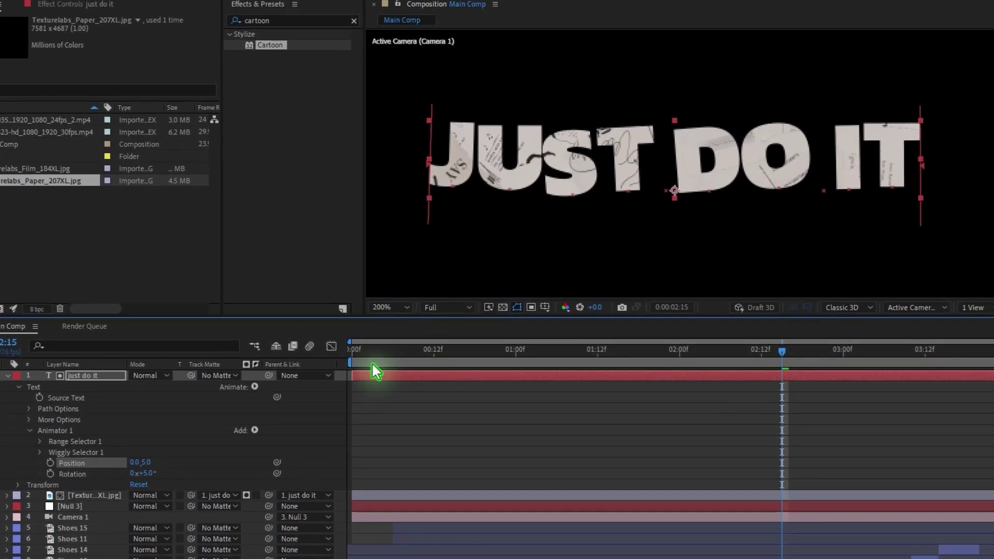
pyautogui.press('Home')
pyautogui.press('space')
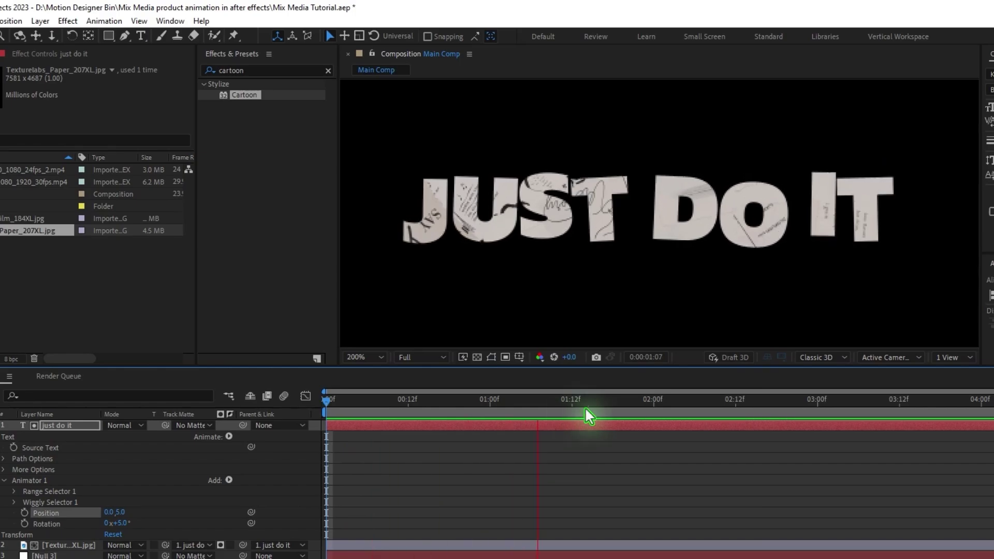
pyautogui.press('space')
# Find the Posterize Time effect, apply it to the just do it layer and set its Frame Rate to 5.
pyautogui.click(269, 70)
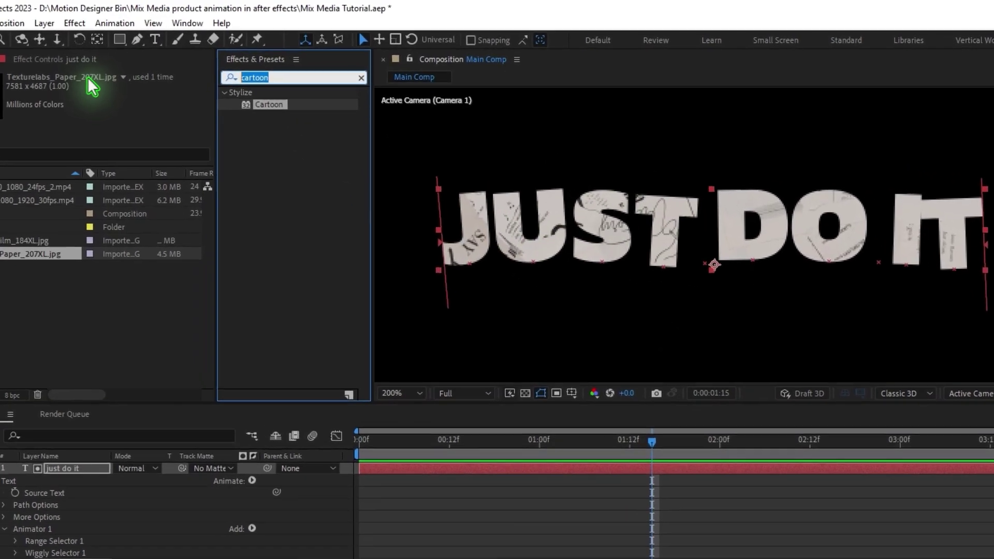
pyautogui.write('poster')
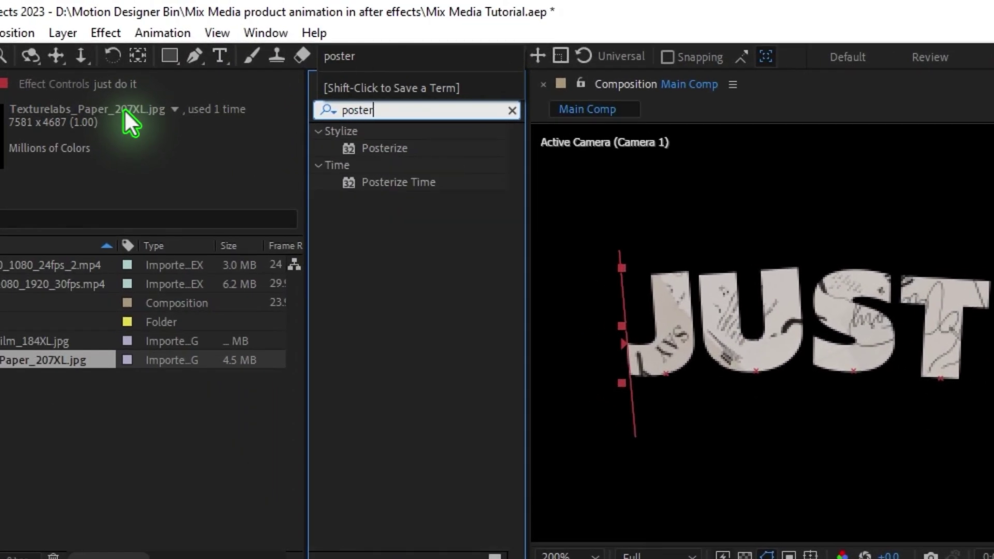
pyautogui.moveTo(386, 182); pyautogui.dragTo(125, 348)
pyautogui.click(124, 73)
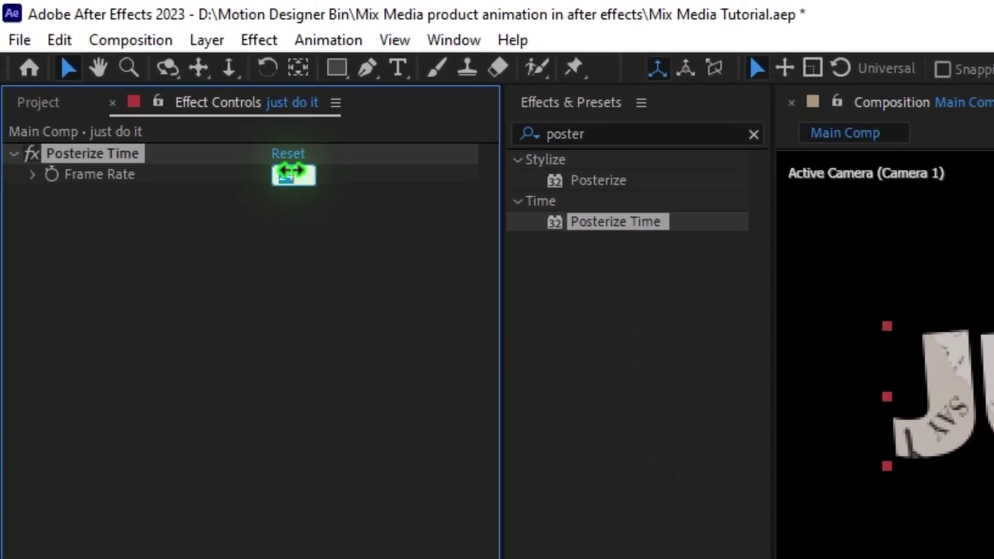
pyautogui.press('Return')
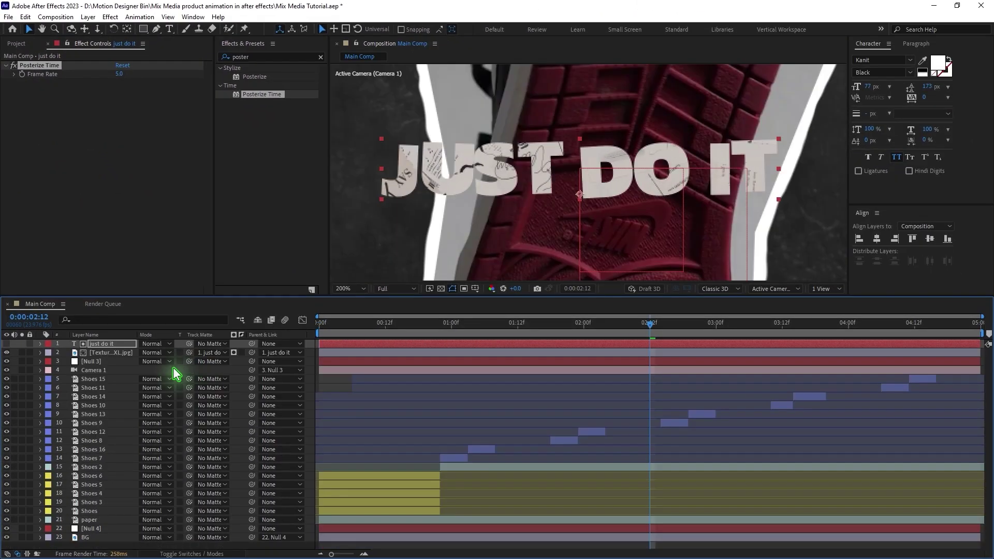
# Turn the just do it text into a 3D layer and preview how it follows the camera move.
pyautogui.press('F4')
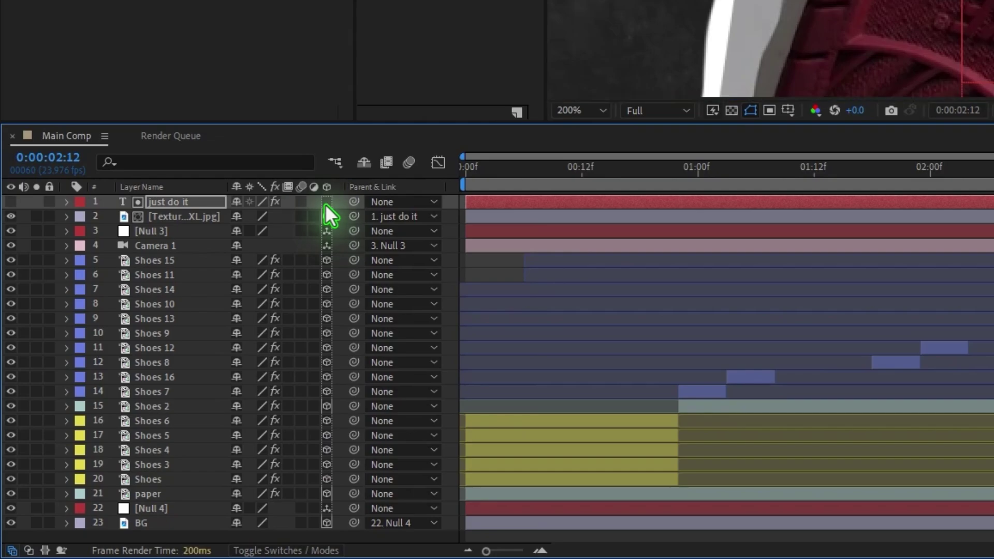
pyautogui.click(325, 204)
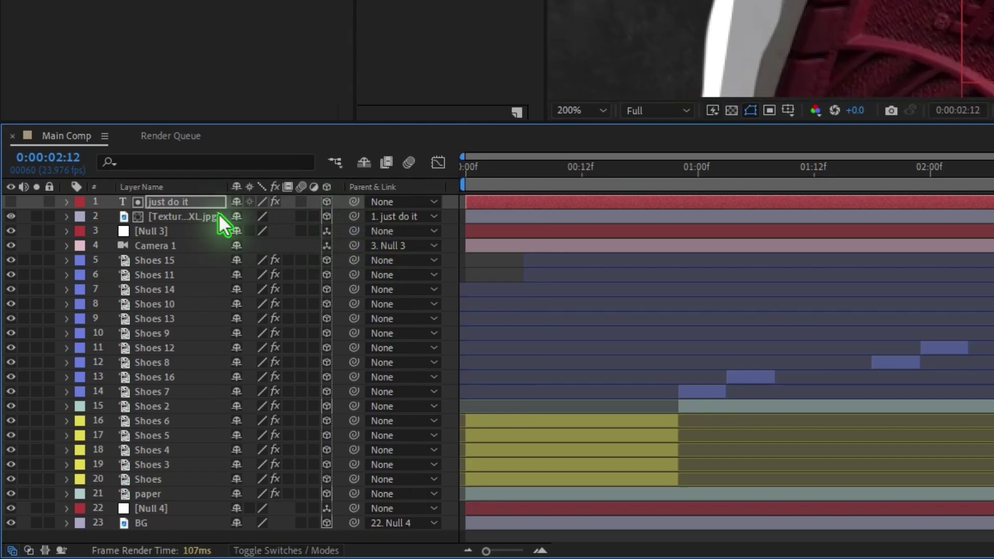
pyautogui.click(197, 201)
pyautogui.moveTo(993, 170); pyautogui.dragTo(718, 299)
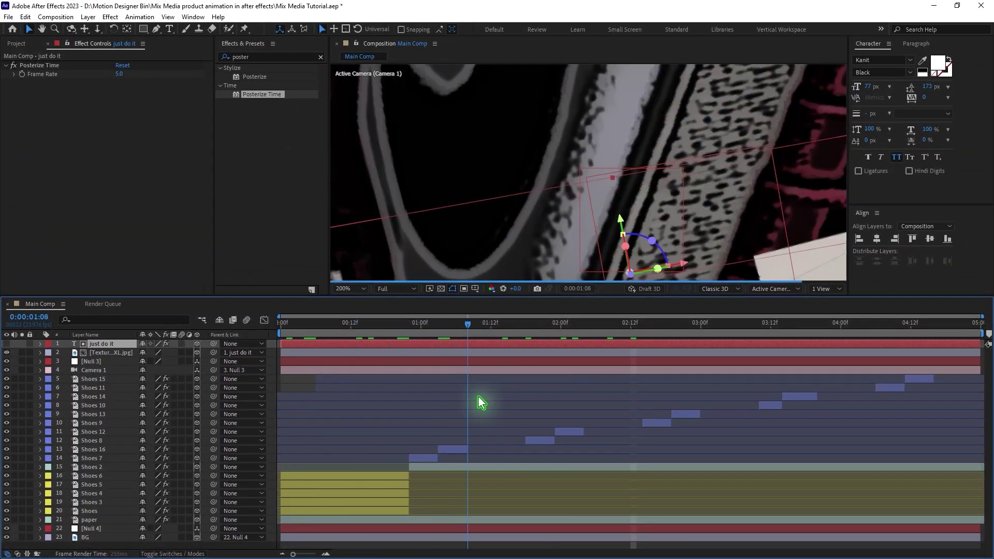
pyautogui.press('space')
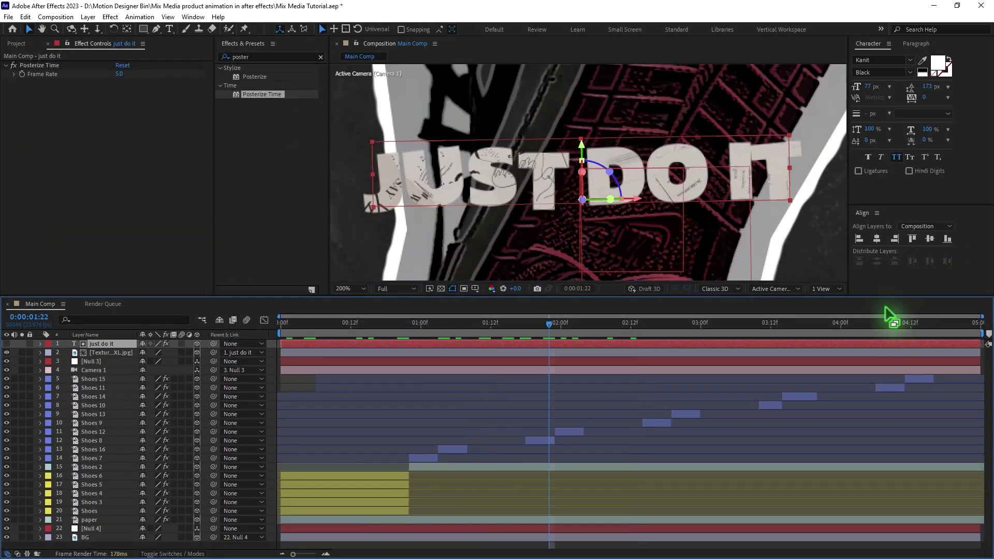
# Switch the viewer to two views and move the just do it text closer to the camera, to a Z position of about -1572.
pyautogui.click(825, 288)
pyautogui.click(842, 312)
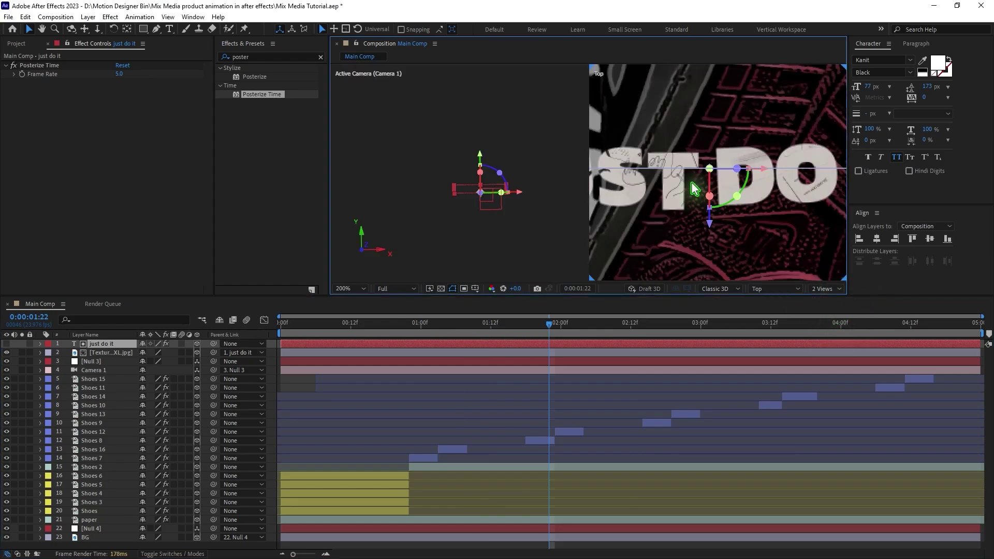
pyautogui.scroll(-2, 707, 227)
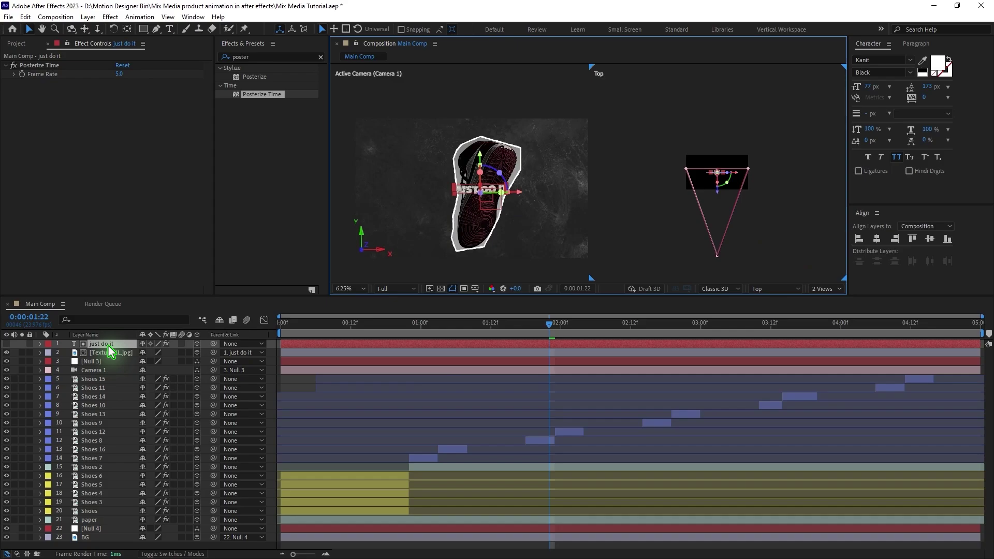
pyautogui.scroll(2, 745, 224)
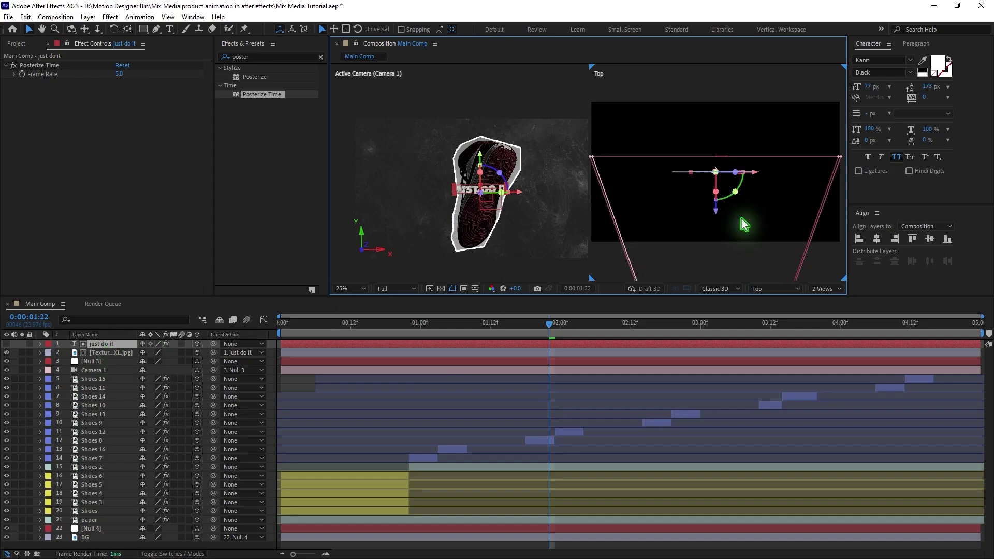
pyautogui.moveTo(716, 210); pyautogui.dragTo(737, 280)
pyautogui.press('space')
pyautogui.moveTo(762, 248); pyautogui.dragTo(764, 111)
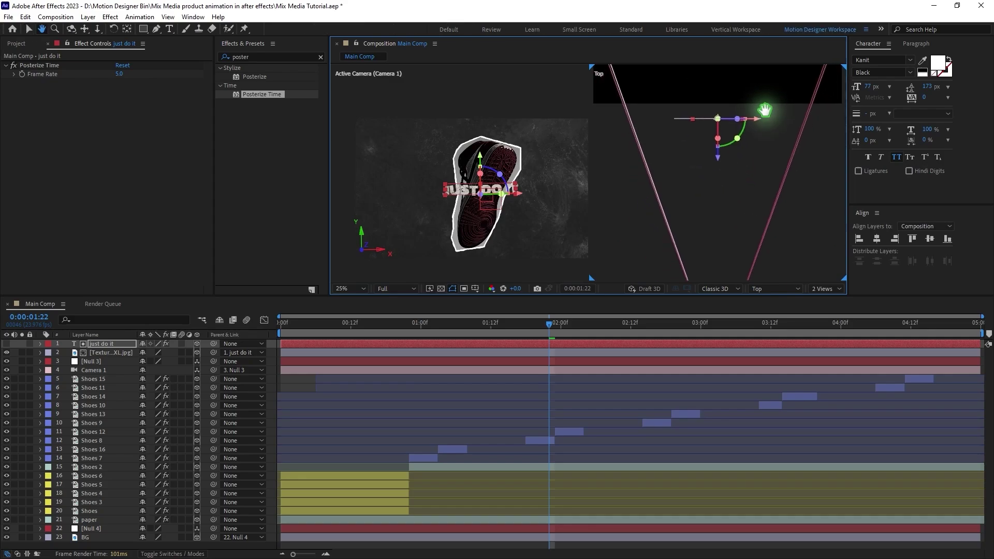
pyautogui.moveTo(758, 219); pyautogui.dragTo(763, 168)
pyautogui.press('v')
pyautogui.moveTo(725, 106); pyautogui.dragTo(724, 190)
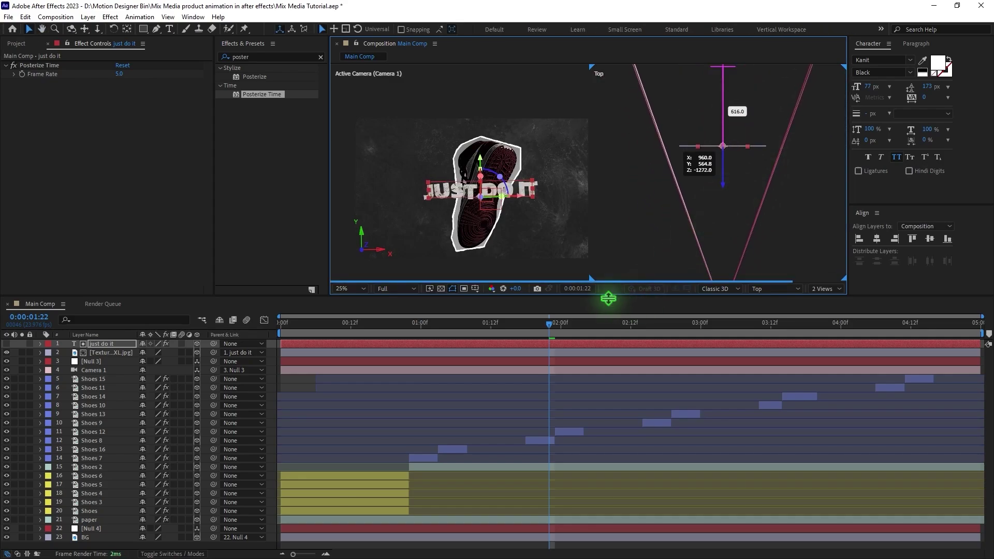
# Shift the just do it layer's Position to 917, 538.8, -1572 near 0:00:01:11 and check its placement at about two seconds.
pyautogui.moveTo(549, 326); pyautogui.dragTo(630, 335)
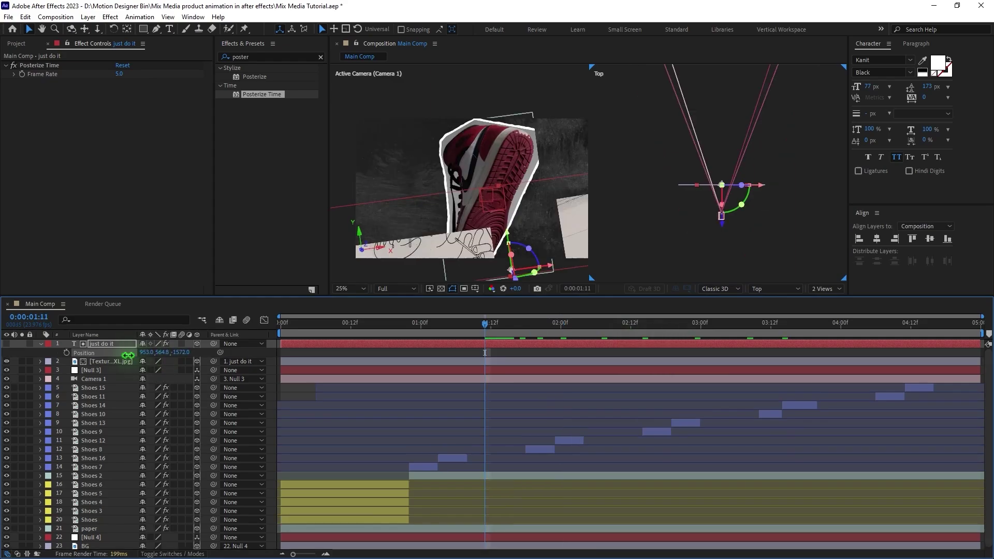
pyautogui.moveTo(128, 355)
pyautogui.mouseDown()
pyautogui.moveTo(143, 362)
pyautogui.moveTo(150, 351)
pyautogui.moveTo(140, 359)
pyautogui.mouseUp()
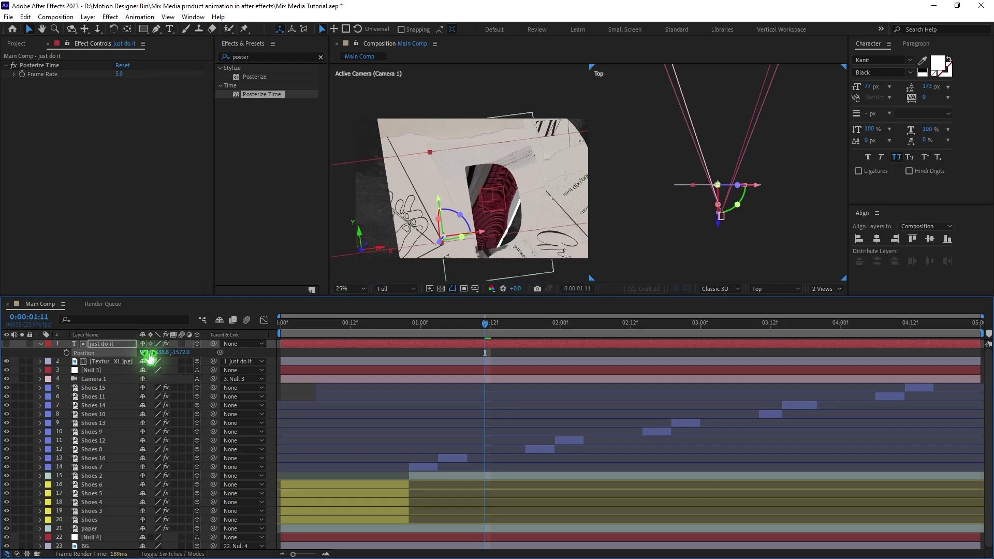
pyautogui.moveTo(485, 330); pyautogui.dragTo(560, 332)
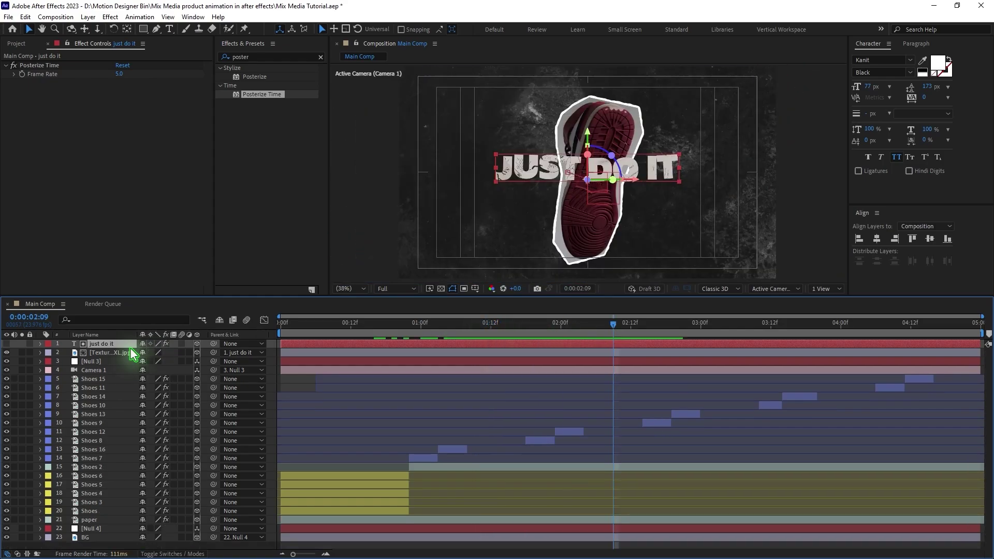
# Duplicate the just do it layer, make the copy visible and set its text color to red.
pyautogui.hotkey('ctrl', 'd')
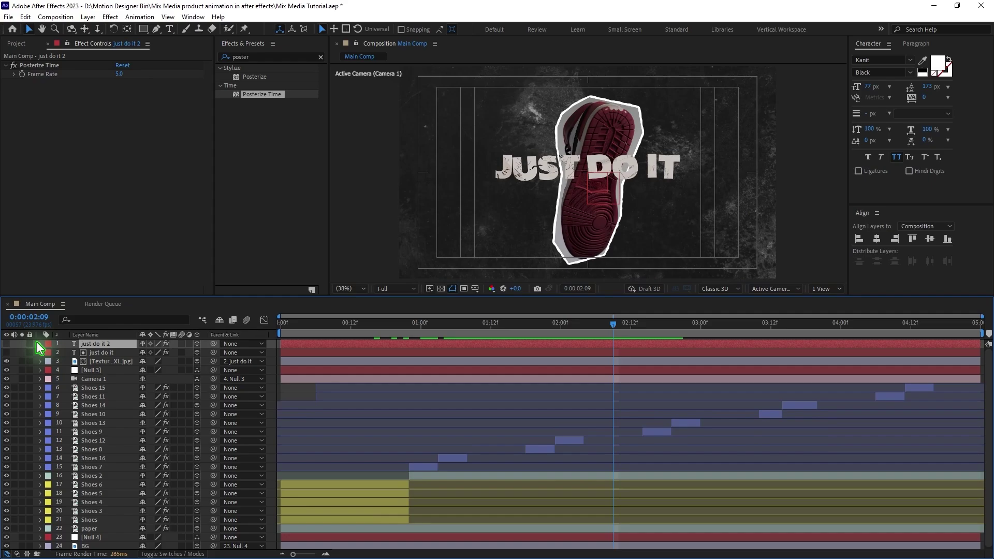
pyautogui.click(7, 352)
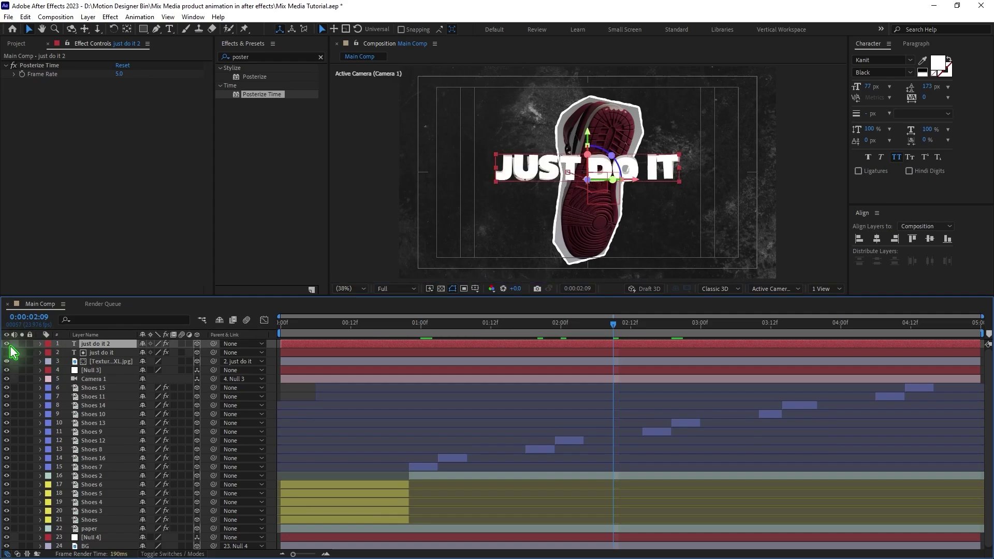
pyautogui.click(937, 63)
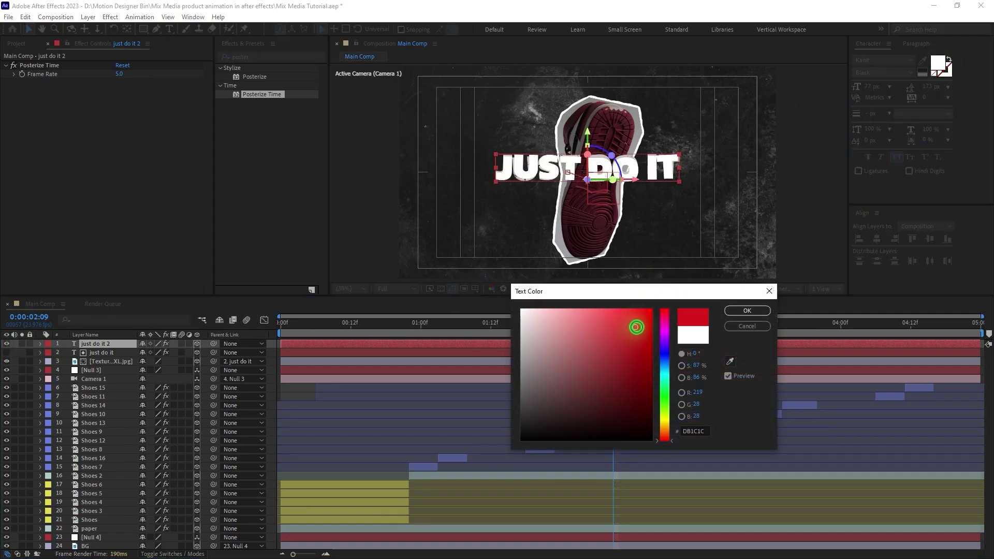
pyautogui.moveTo(636, 326); pyautogui.dragTo(644, 327)
pyautogui.click(730, 362)
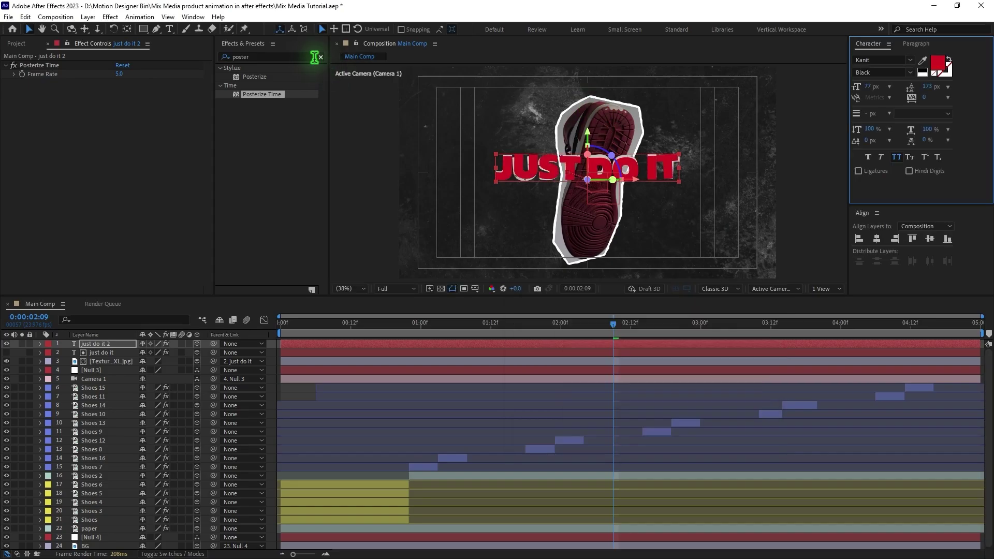
# Find the Typewriter animation preset and apply it to the just do it 2 layer at 0:00:00:18.
pyautogui.moveTo(311, 57); pyautogui.dragTo(118, 58)
pyautogui.write('type')
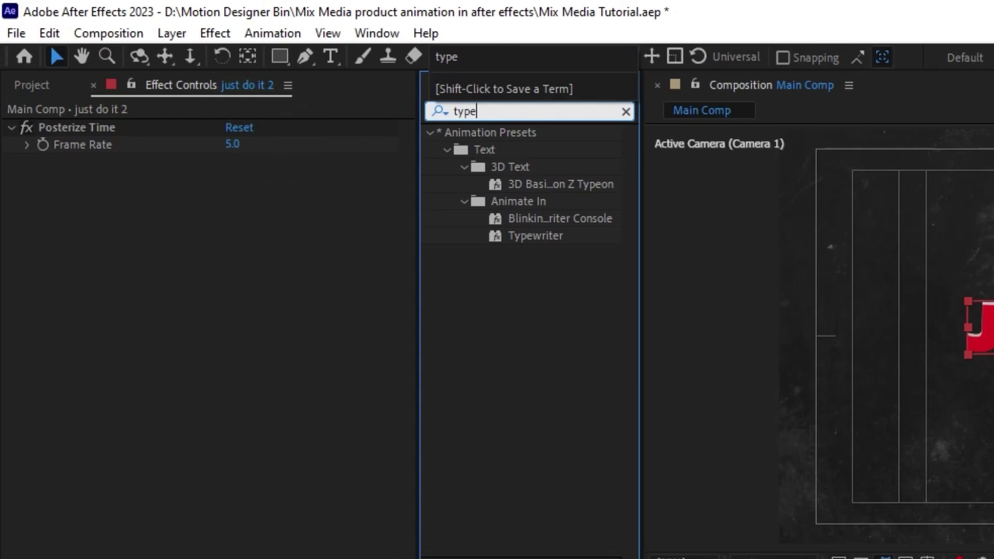
pyautogui.moveTo(517, 235); pyautogui.dragTo(275, 558)
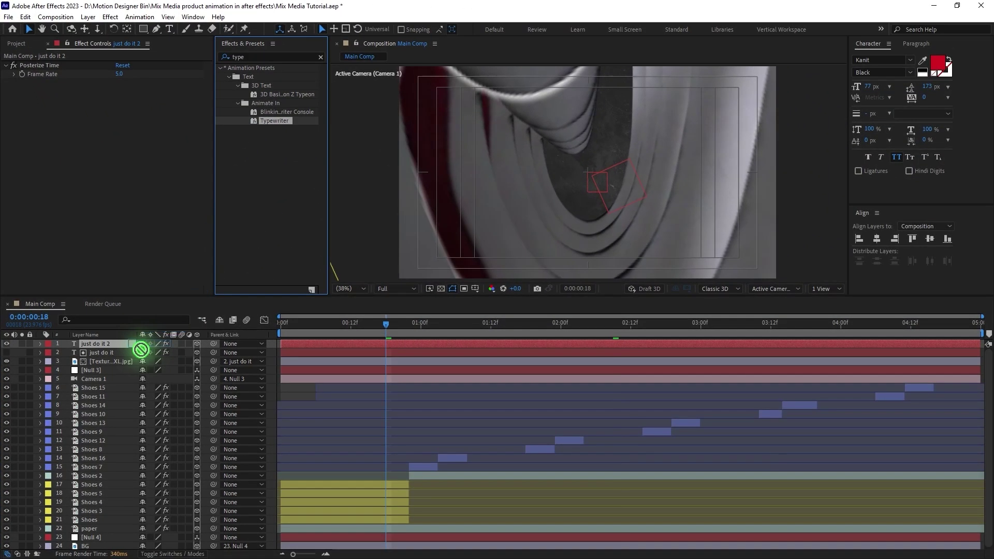
pyautogui.moveTo(141, 350); pyautogui.dragTo(120, 345)
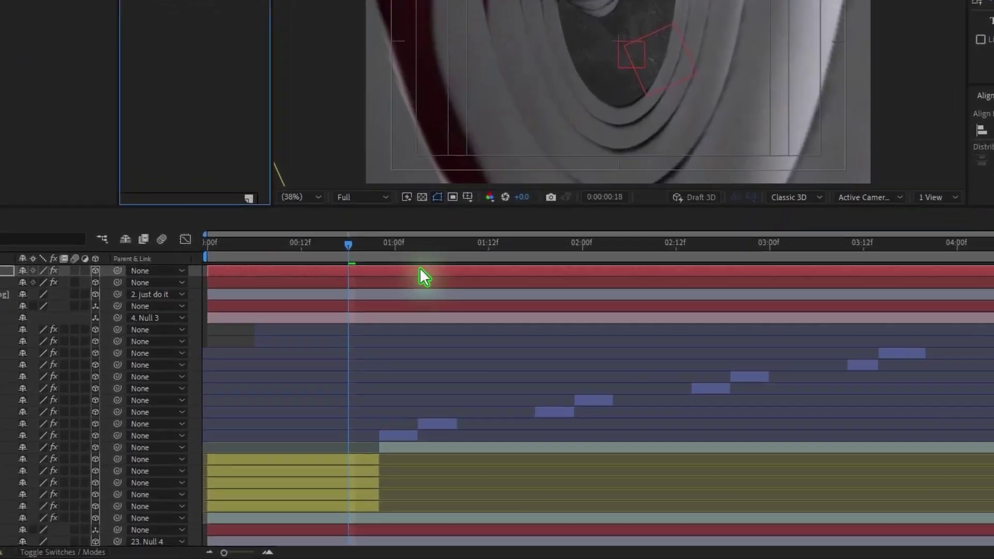
# Bring the just do it 2 layer's Range Selector Start keyframes closer together, shift them to end at about 0:00:04:00, and preview the type-on.
pyautogui.click(439, 343)
pyautogui.press('u')
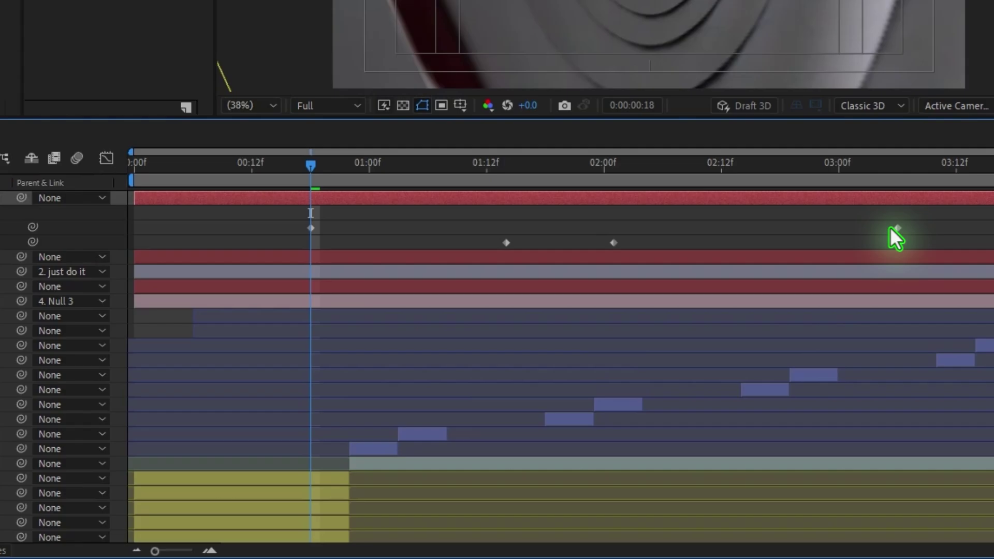
pyautogui.moveTo(829, 227); pyautogui.dragTo(750, 232)
pyautogui.moveTo(524, 169); pyautogui.dragTo(613, 178)
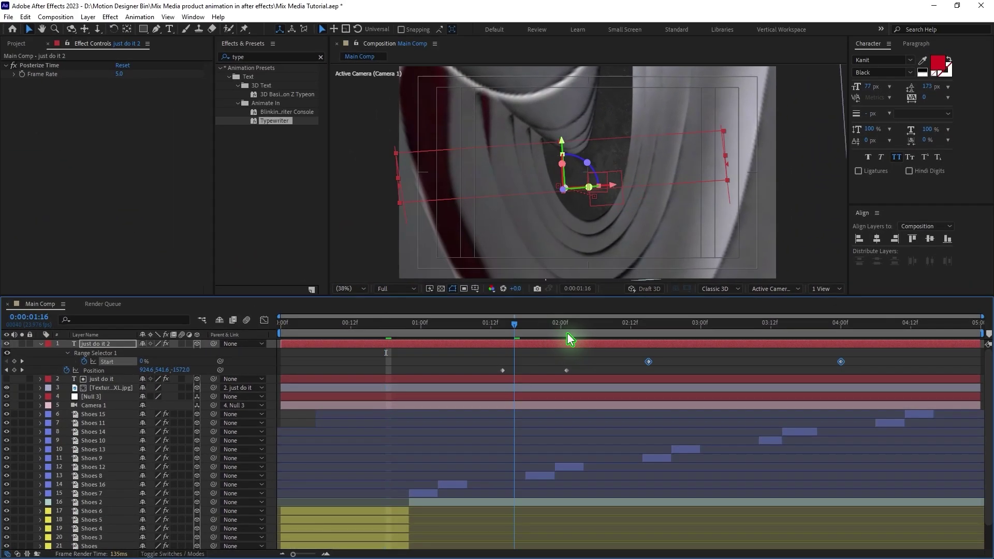
pyautogui.press('space')
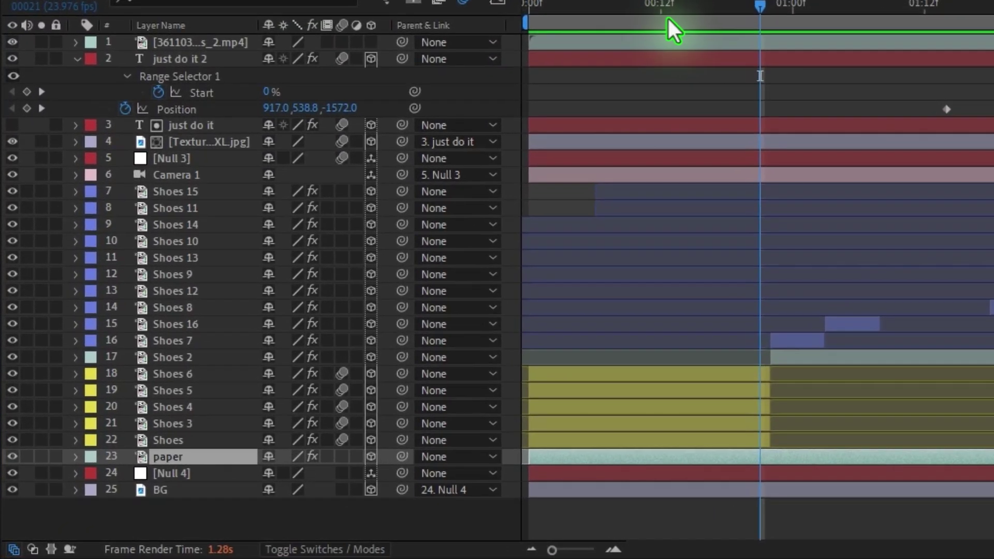
# Trim the start of the paper layer to the frame where the Shoes 2 layer begins.
pyautogui.moveTo(364, 260); pyautogui.dragTo(406, 273)
pyautogui.moveTo(740, 38); pyautogui.dragTo(760, 45)
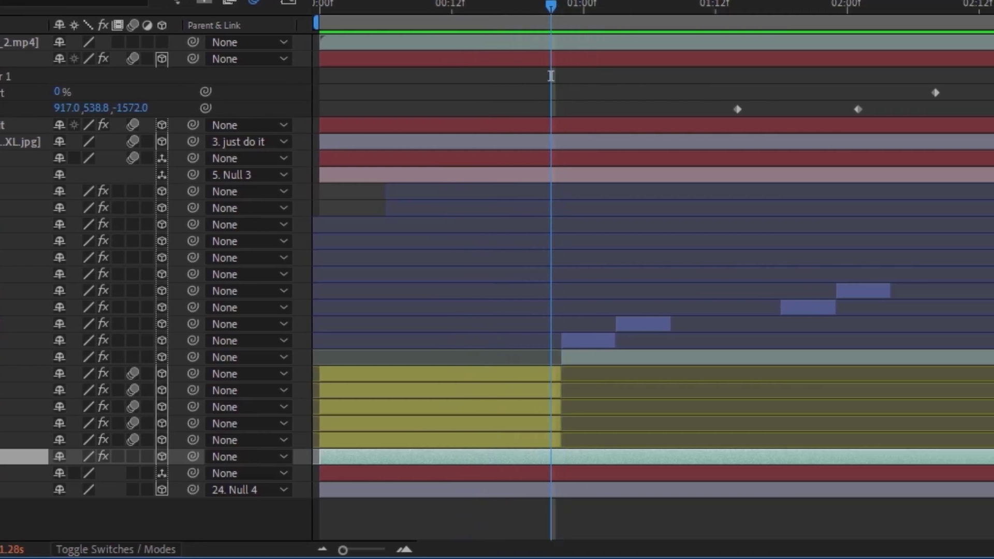
pyautogui.press('pagedown')
pyautogui.hotkey('alt', '[')
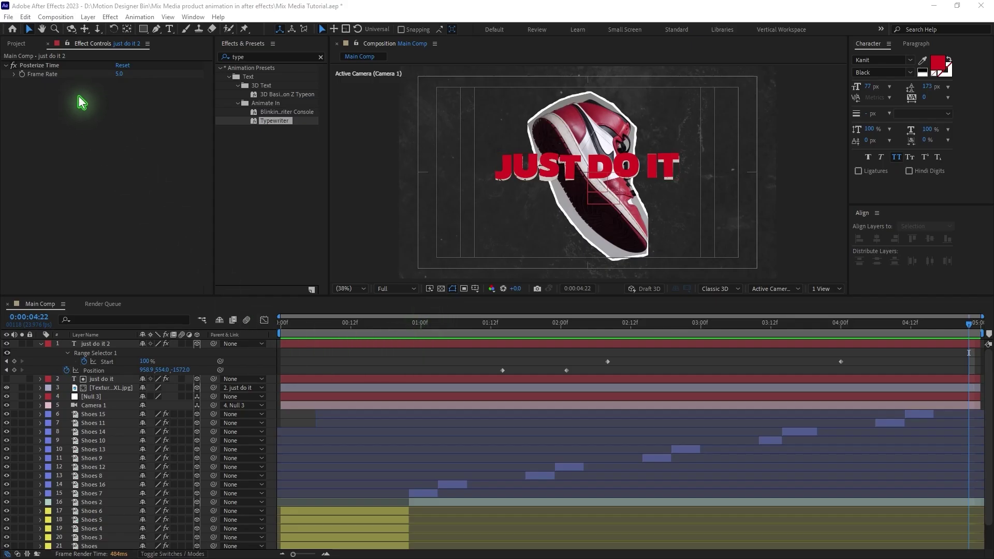
# Add the 3611035-hd_1920_1080_24fps_2.mp4 footage to the top of the Main Comp layer stack.
pyautogui.click(16, 43)
pyautogui.click(65, 138)
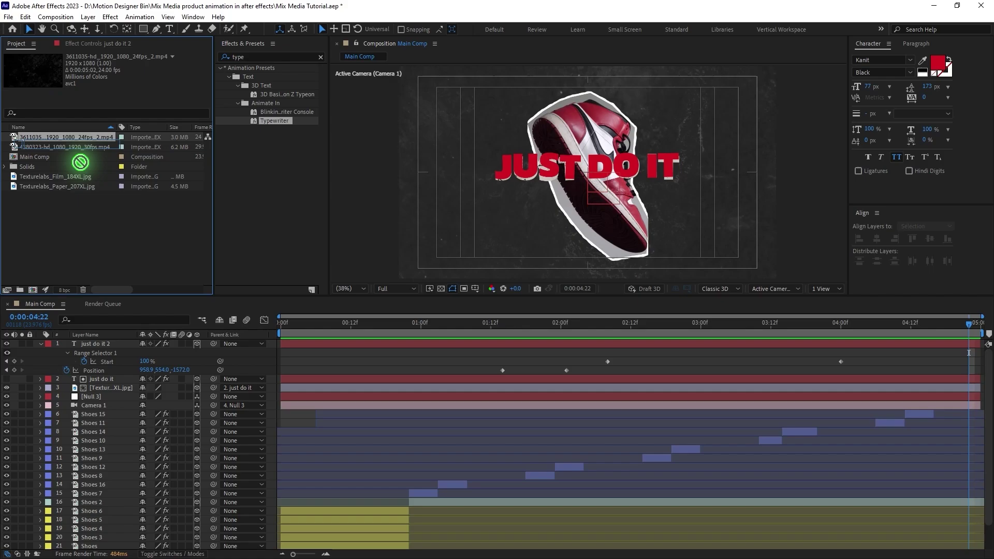